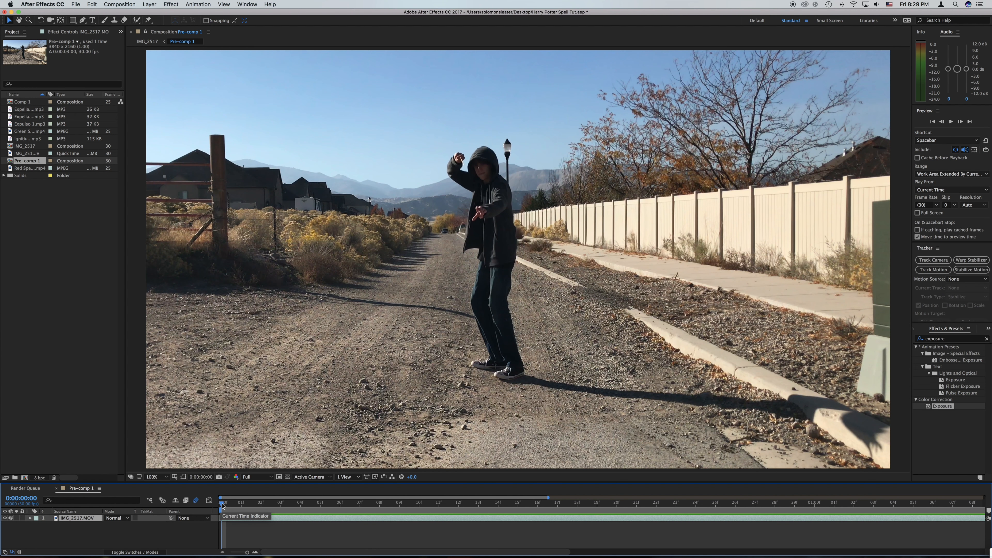
Step: Preview the wand-casting footage in Pre-comp 1 from its first frame
mouse_move(222, 506)
left_mouse_down()
mouse_move(597, 515)
mouse_move(221, 504)
mouse_move(563, 508)
mouse_move(228, 513)
left_mouse_up()
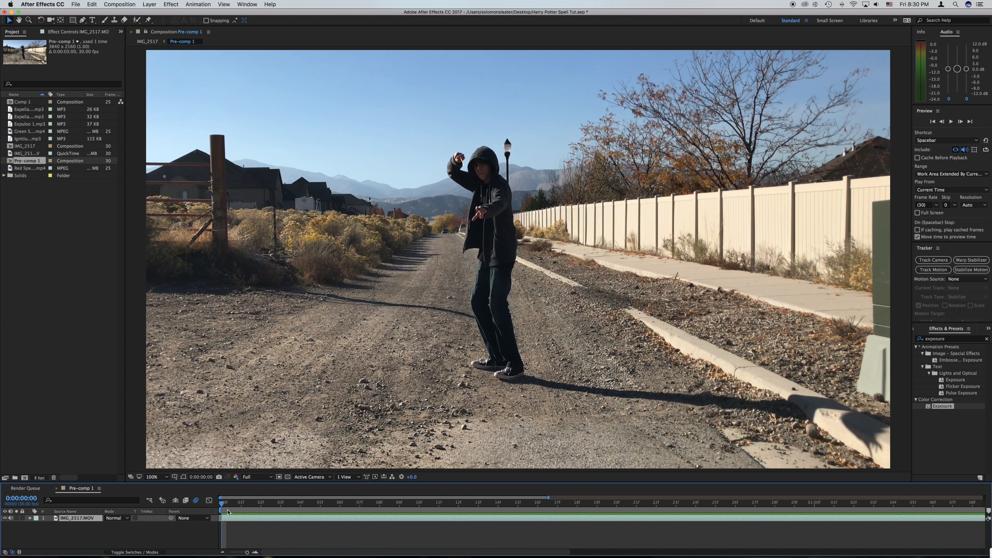
key("space")
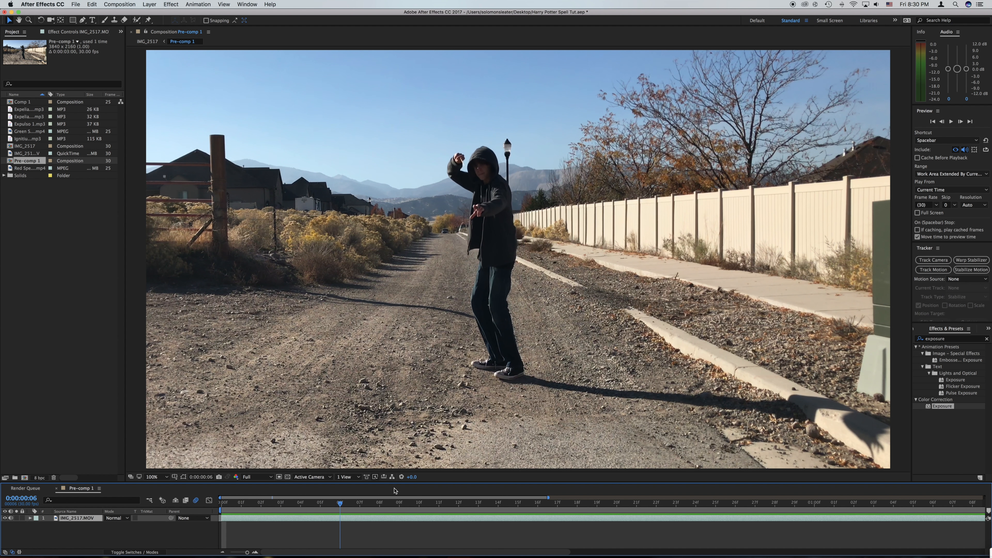
left_click_drag(532, 510, 129, 488)
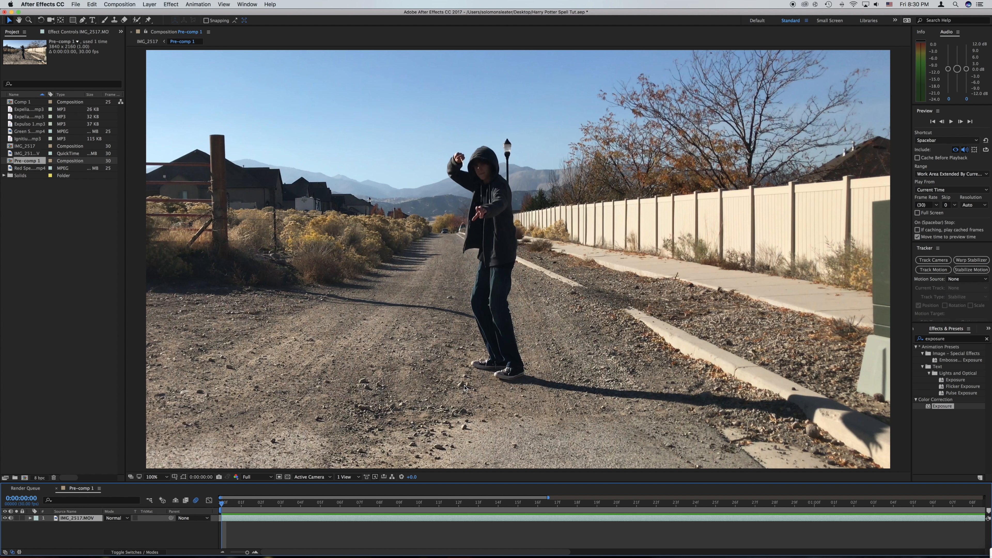
Step: Add the Red Spell 4K.mp4 clip above the IMG_2517.MOV layer in Pre-comp 1
key("comma")
key("comma")
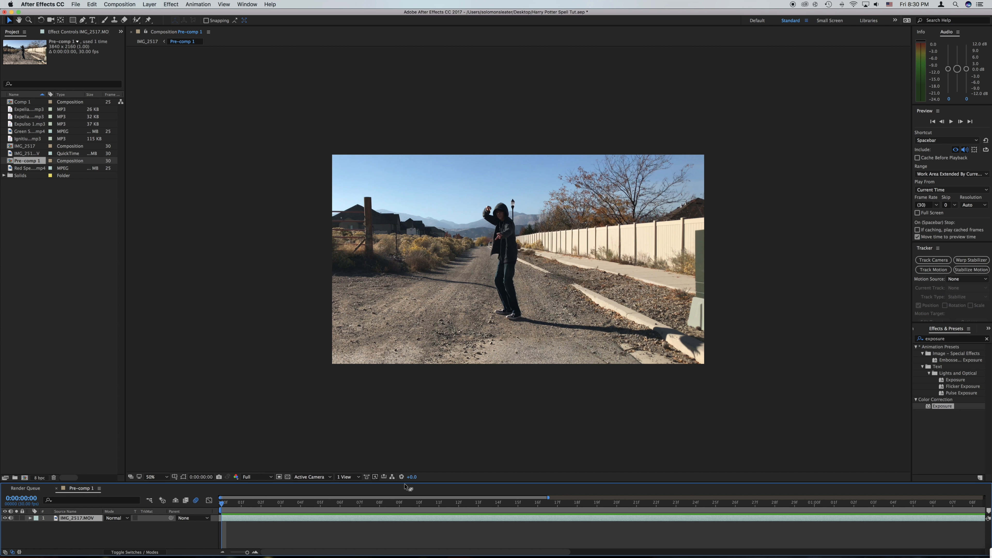
left_click_drag(404, 482, 390, 403)
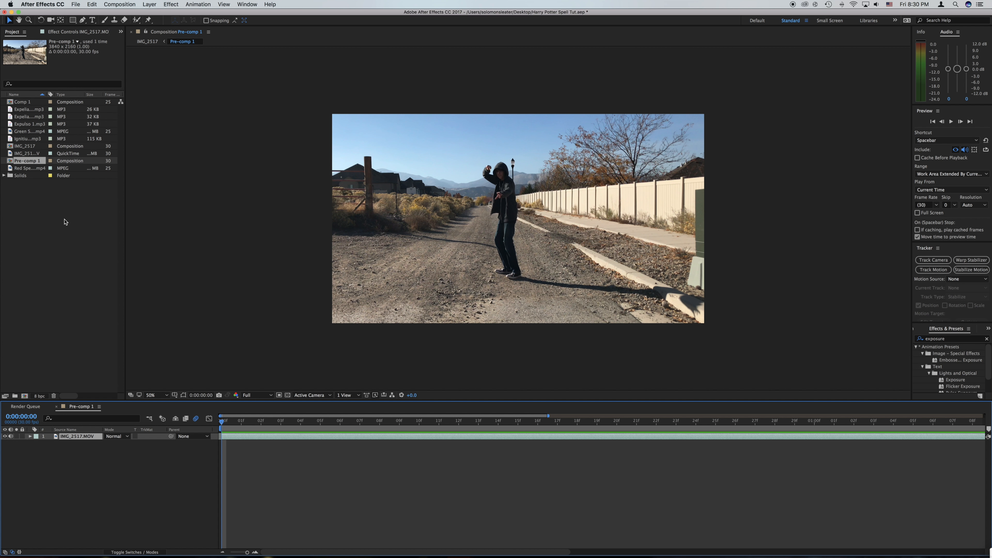
left_click(26, 133)
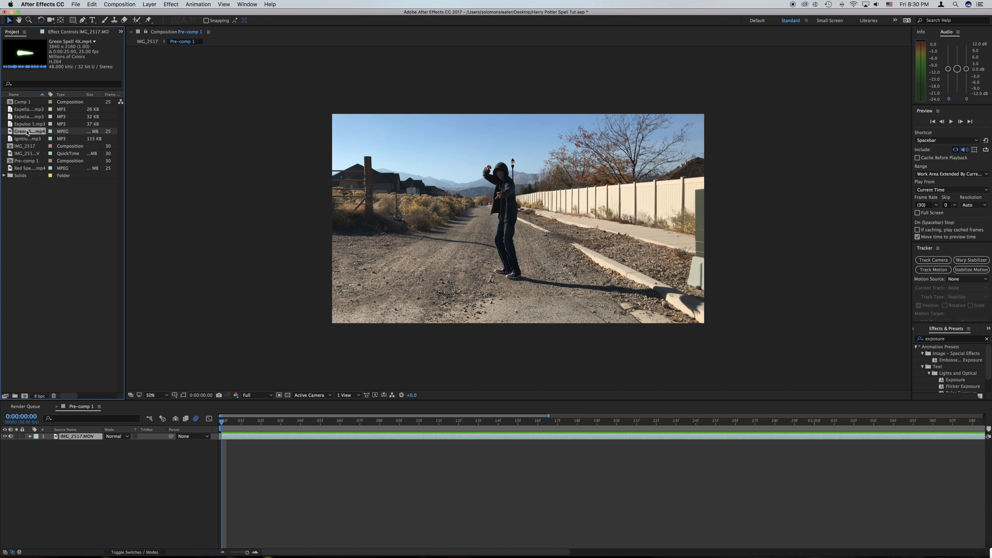
left_click_drag(32, 172, 87, 435)
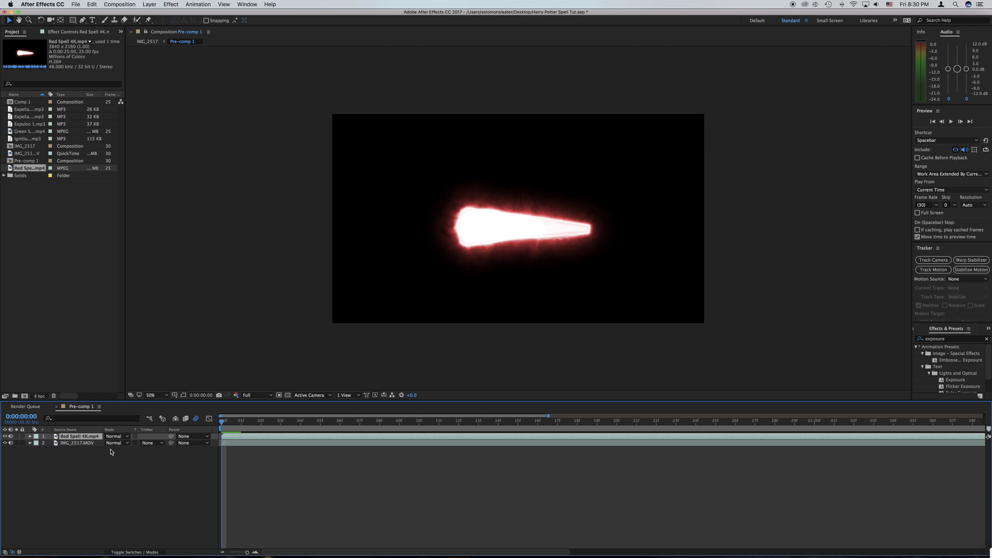
Step: Set the Red Spell layer's blending mode to Add and shift it up and to the left, to about 1748, 984
left_click(123, 436)
left_click(124, 437)
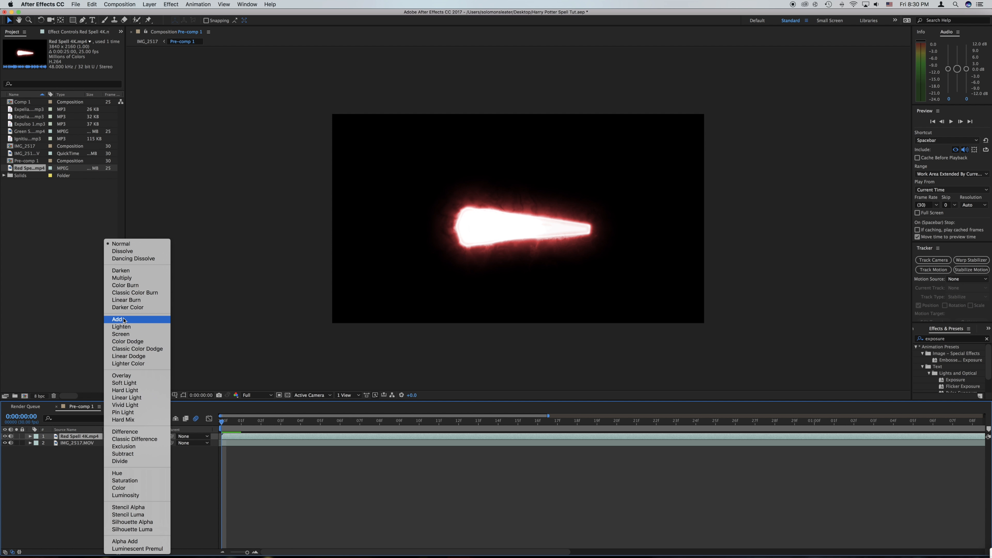
left_click(123, 320)
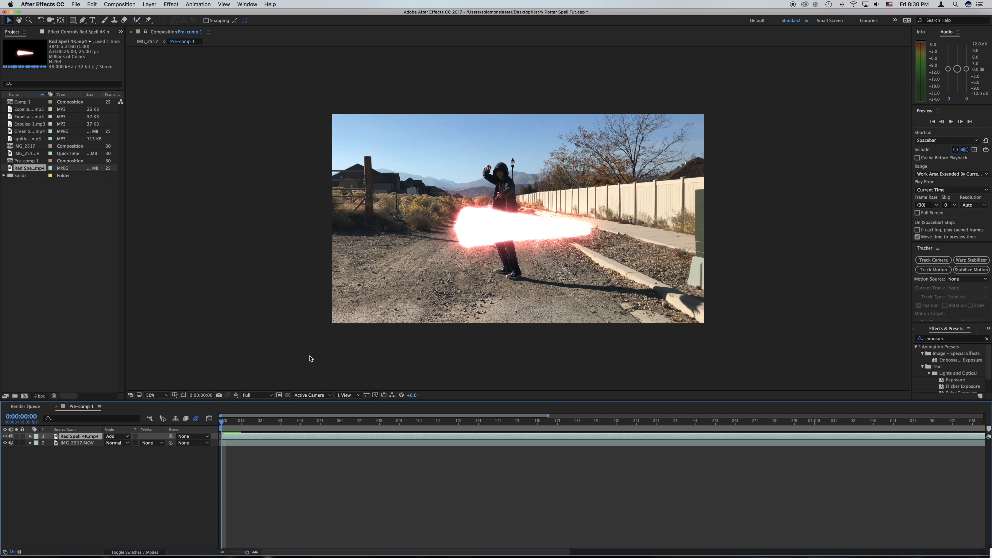
left_click_drag(549, 226, 534, 212)
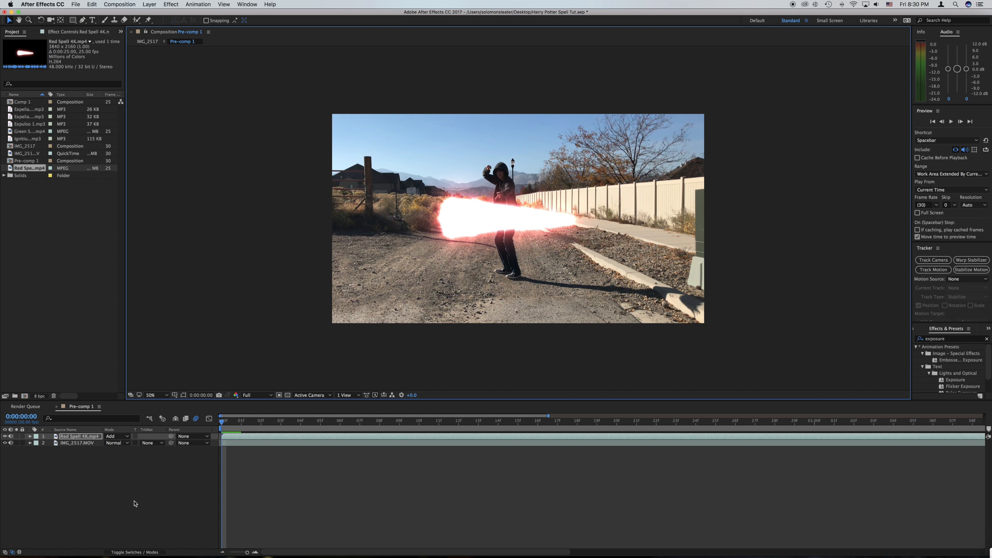
Step: Find the frame where the spell is cast and move the Red Spell layer's start to 0:00:00:29
left_click_drag(225, 424, 405, 426)
key("space")
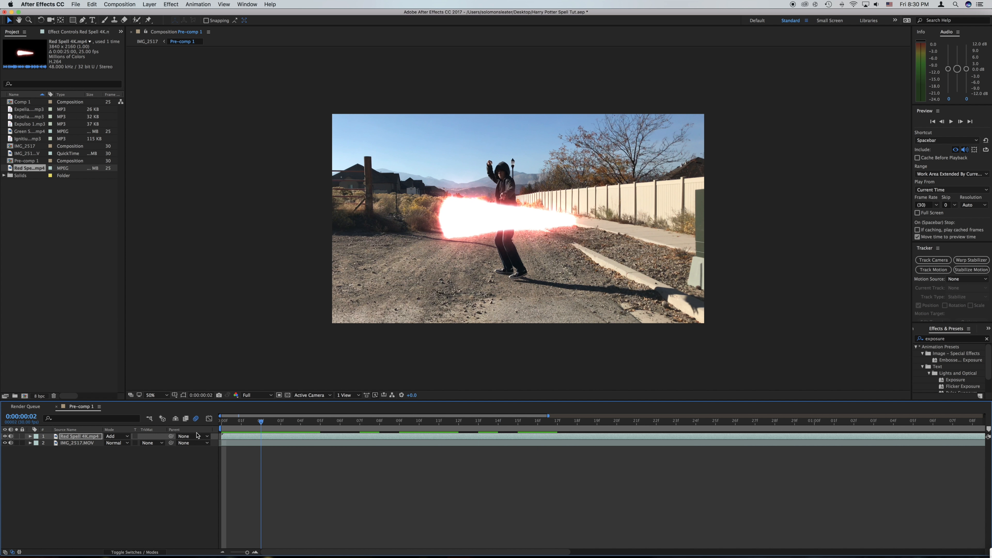
left_click_drag(254, 440, 372, 438)
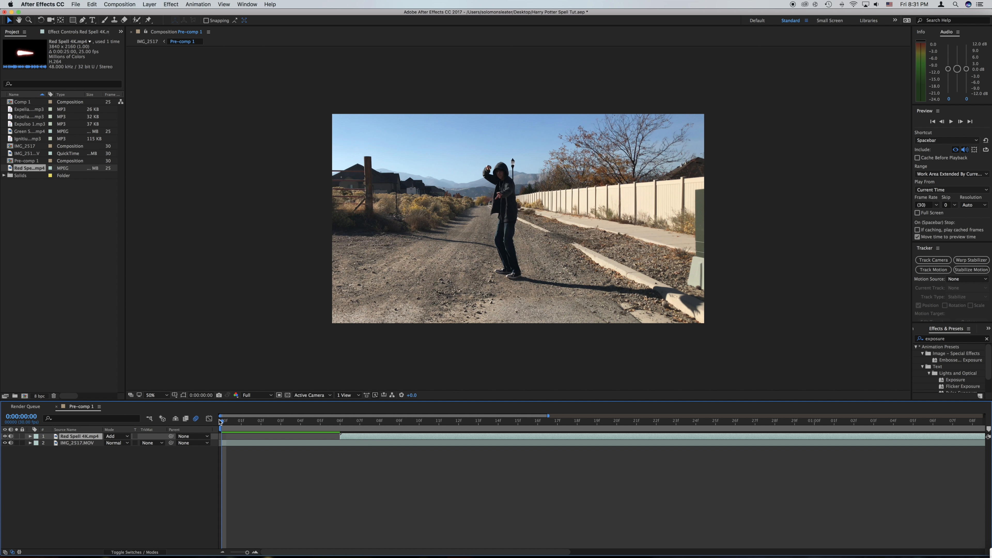
left_click_drag(231, 424, 798, 432)
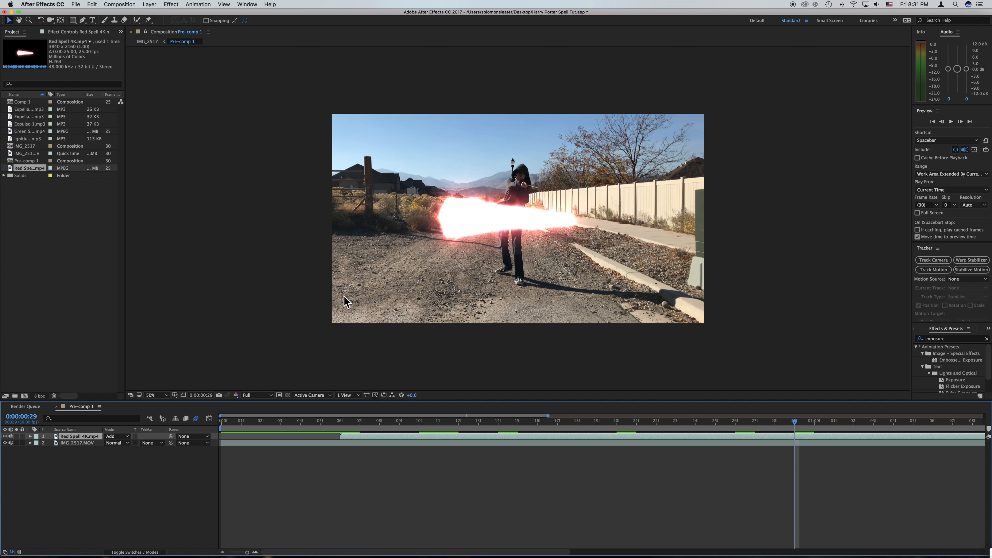
left_click_drag(348, 439, 805, 432)
left_click_drag(248, 552, 248, 553)
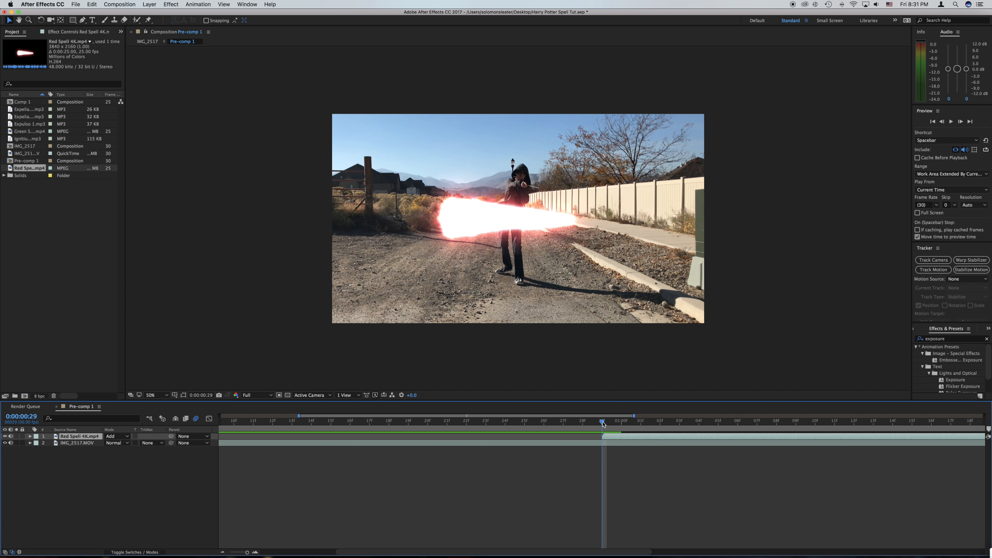
Step: Split the Red Spell layer at 0:00:01:04, delete the second part and extend the remaining clip's end by one frame
left_click_drag(602, 423, 744, 425)
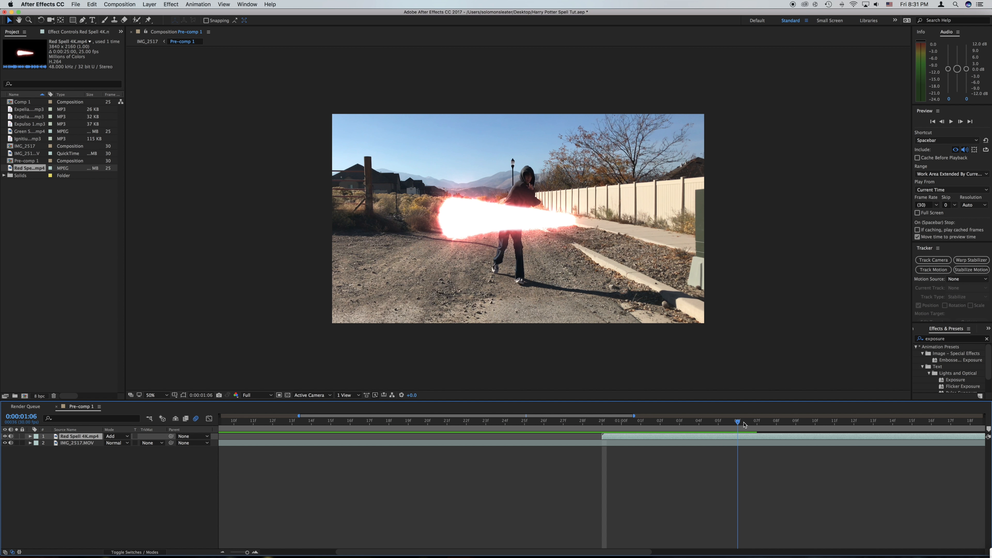
left_click_drag(742, 425, 700, 432)
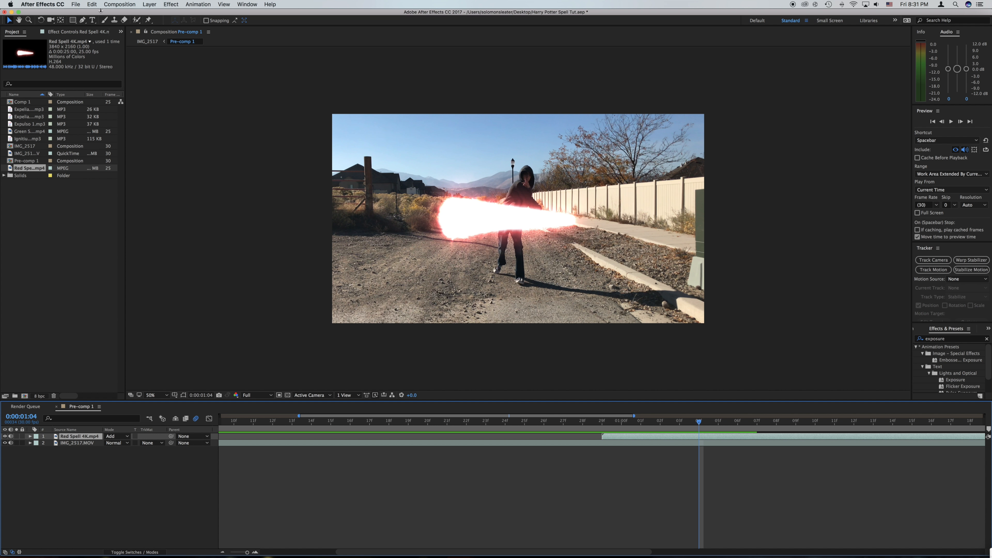
left_click(94, 5)
left_click(106, 104)
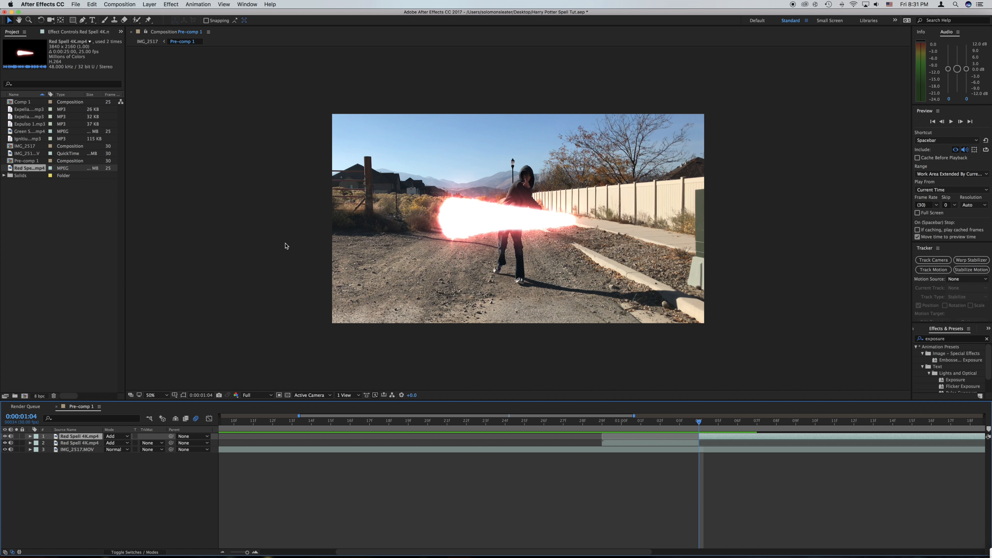
key("Delete")
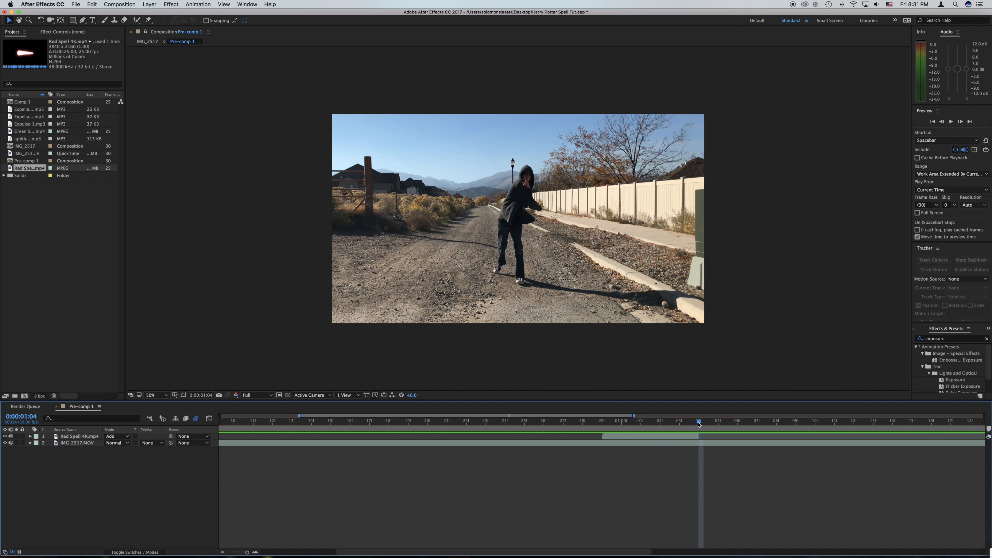
left_click_drag(696, 423, 602, 423)
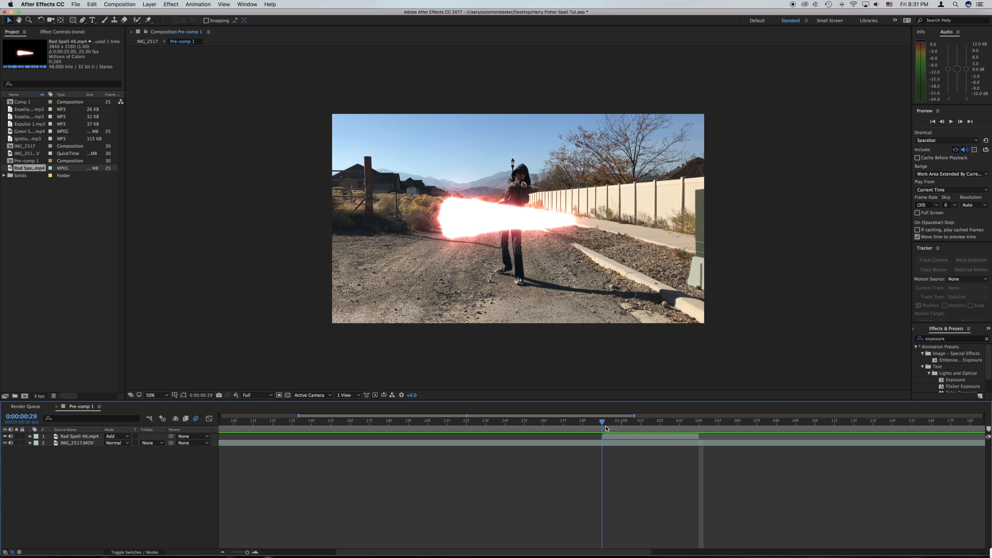
left_click_drag(699, 436, 718, 436)
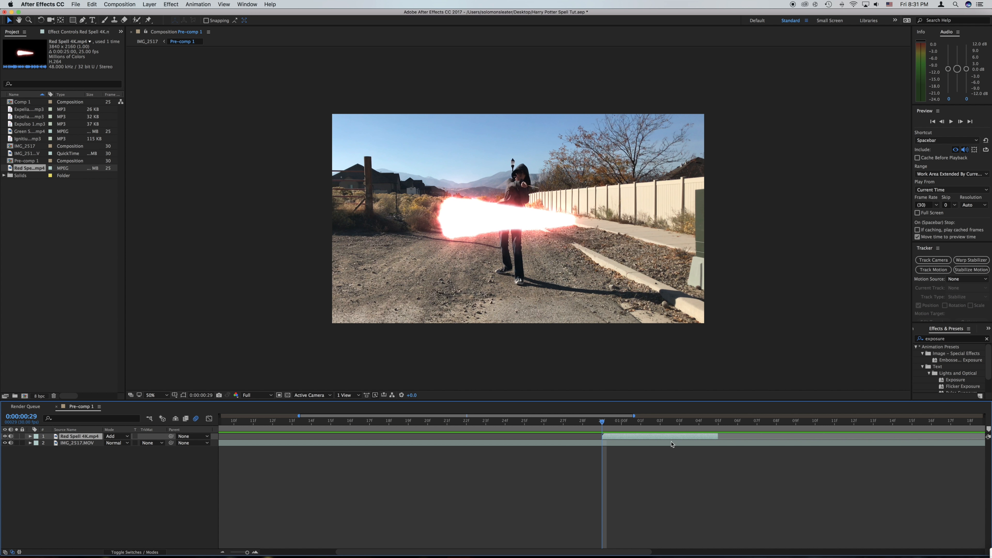
Step: Scale the Red Spell layer to 35% and move it in front of the fence beside the caster, at about 2496, 768
left_click(31, 437)
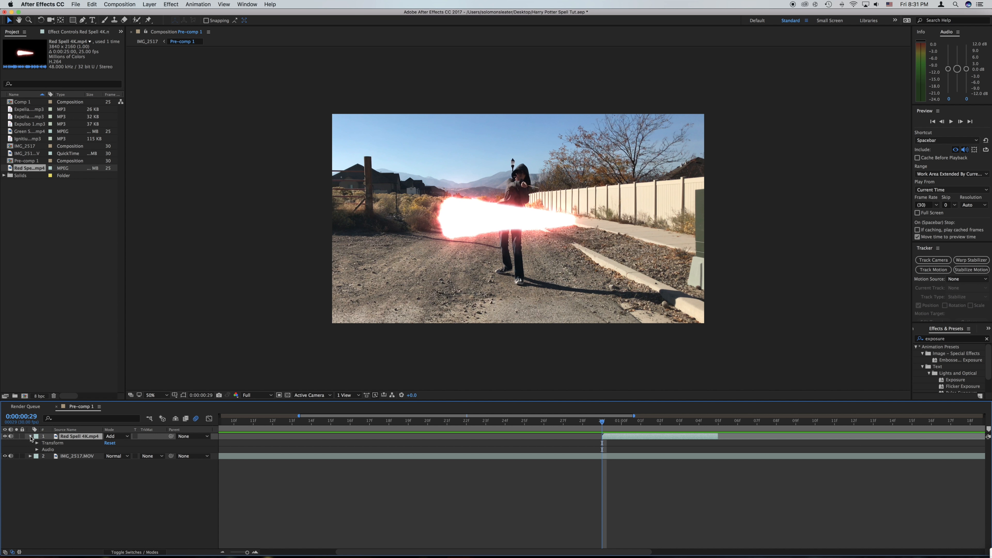
left_click(37, 444)
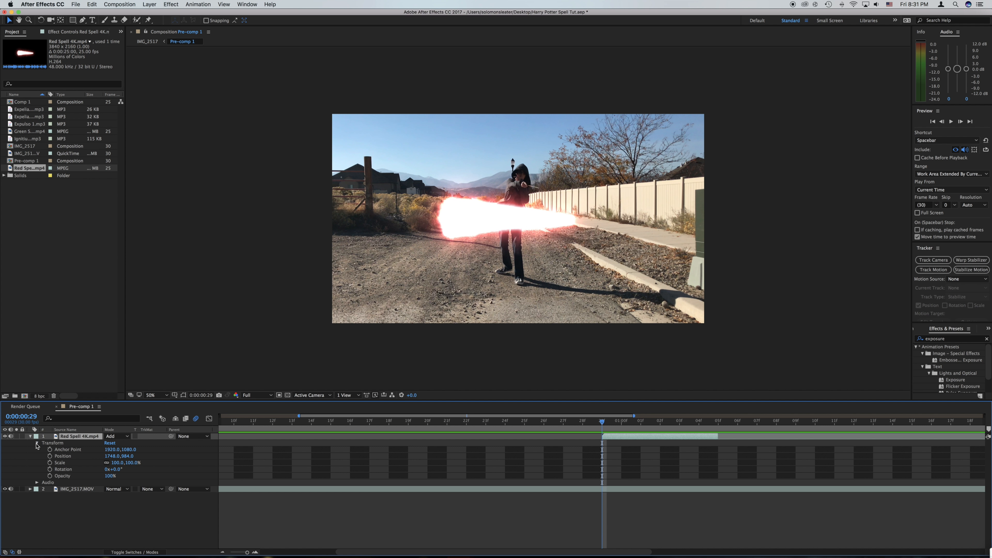
left_click(131, 464)
key("Return")
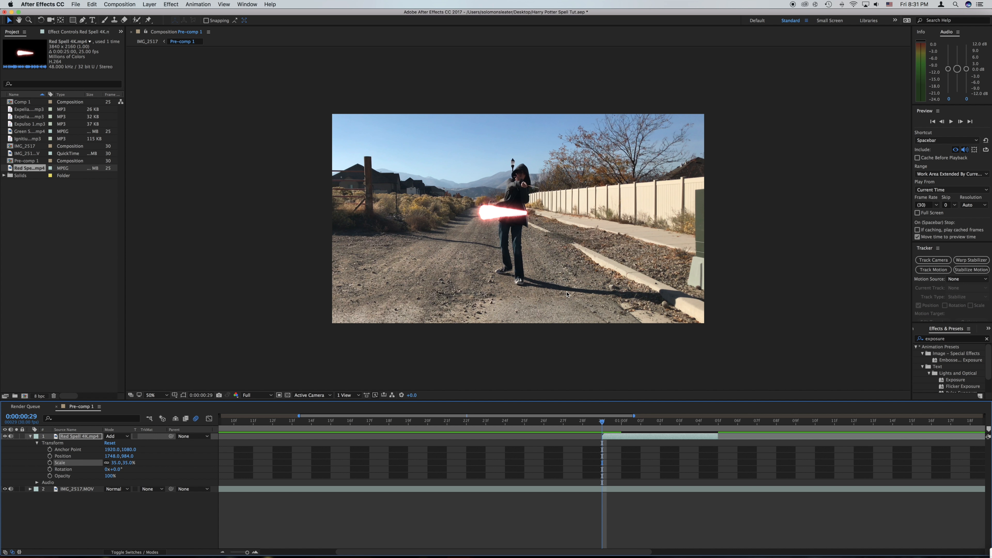
left_click_drag(513, 229, 561, 199)
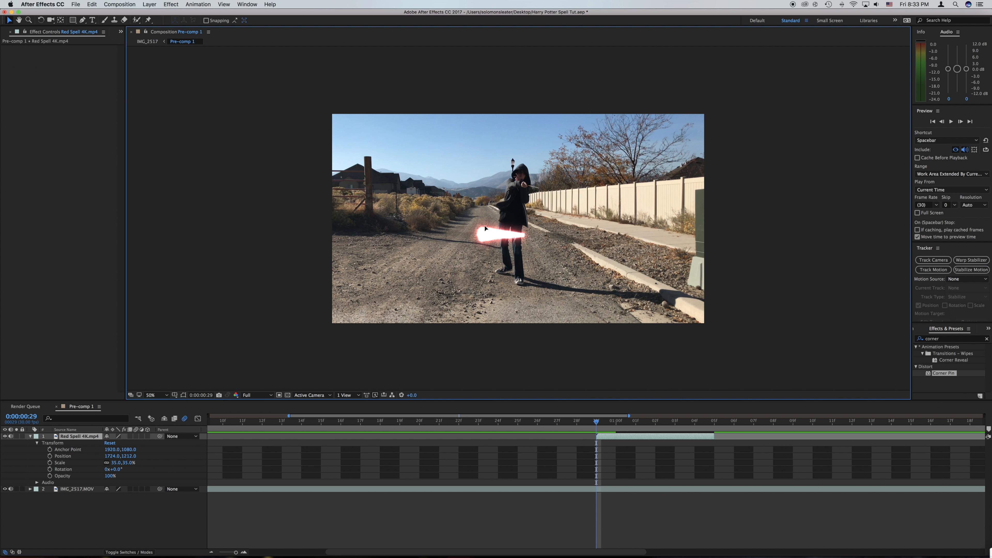
left_click_drag(504, 216, 592, 177)
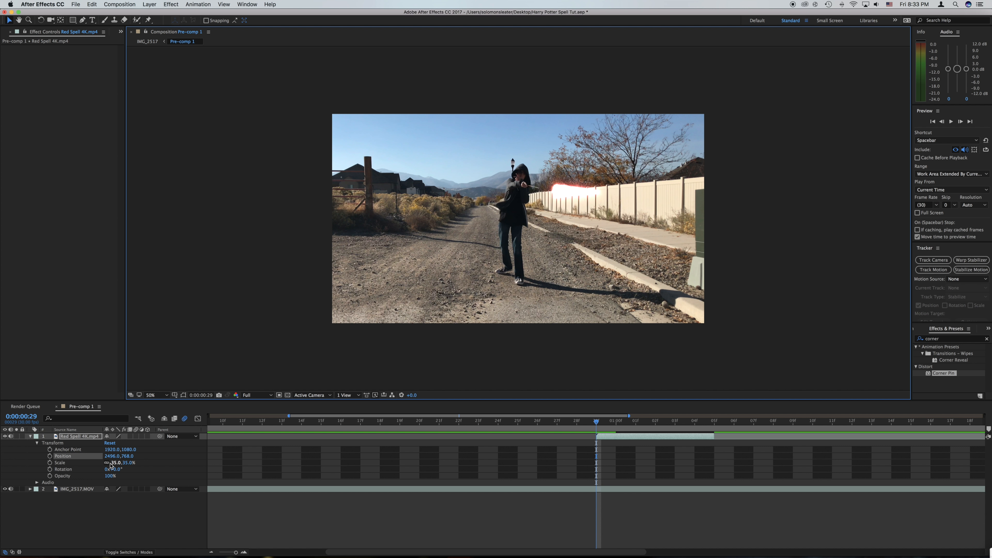
Step: Mirror the spell horizontally by setting its horizontal scale to -35%
left_click(116, 463)
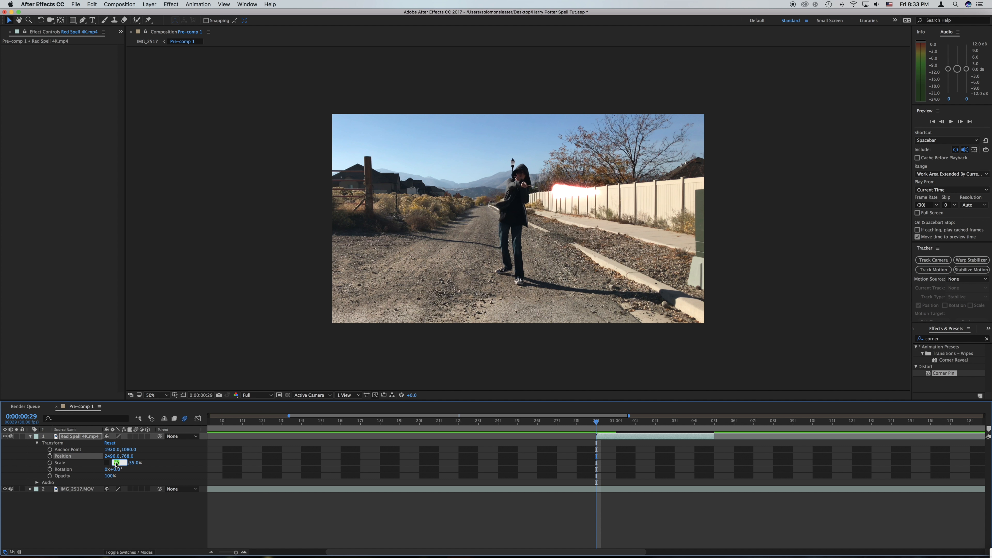
type("-35")
key("Return")
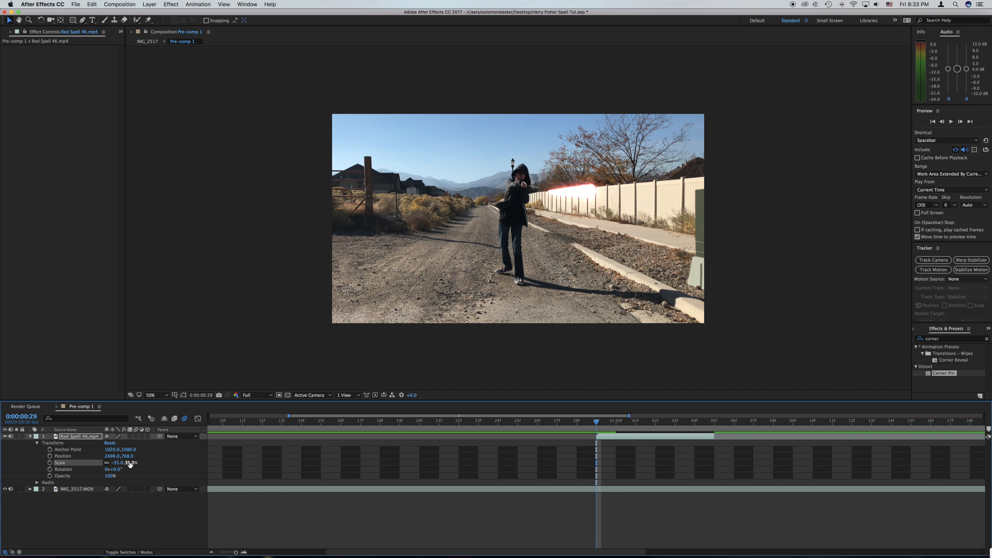
Step: Shorten the spell to a horizontal scale of -22%, independent of its vertical scale, and place it by the caster's hand at 2272, 740
left_click_drag(130, 463, 128, 465)
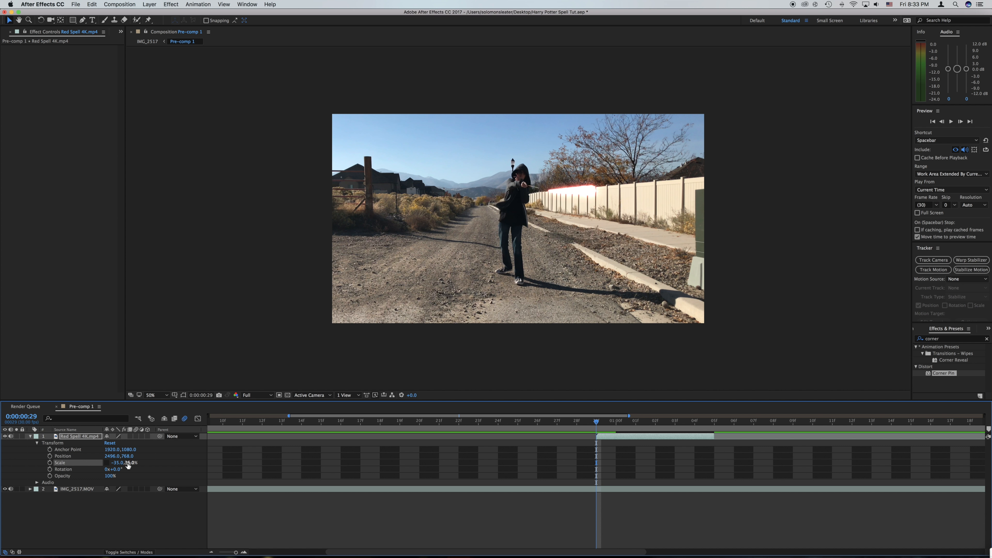
key("super+z")
left_click(579, 198)
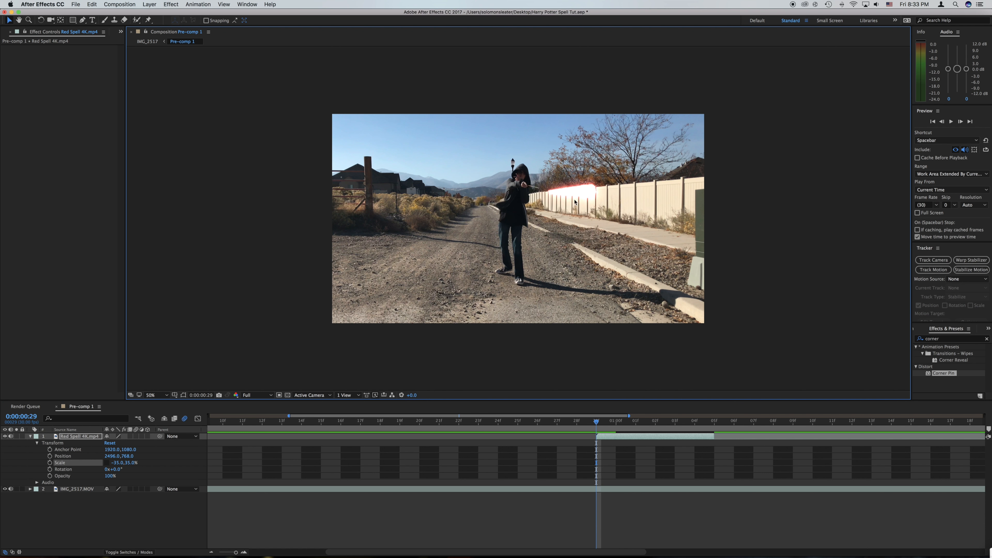
left_click_drag(118, 463, 124, 463)
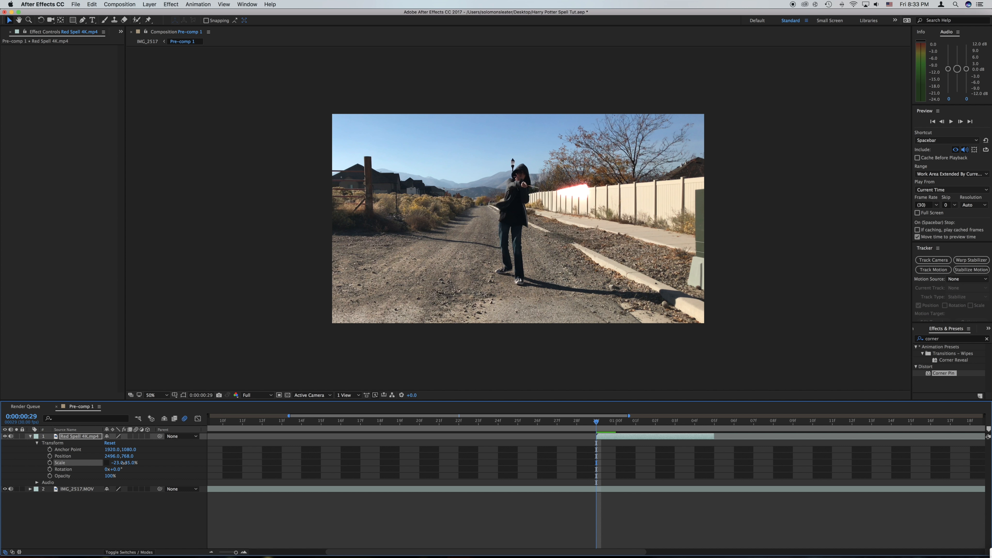
mouse_move(609, 186)
left_mouse_down()
mouse_move(528, 189)
mouse_move(610, 185)
left_mouse_up()
left_click_drag(118, 463, 123, 463)
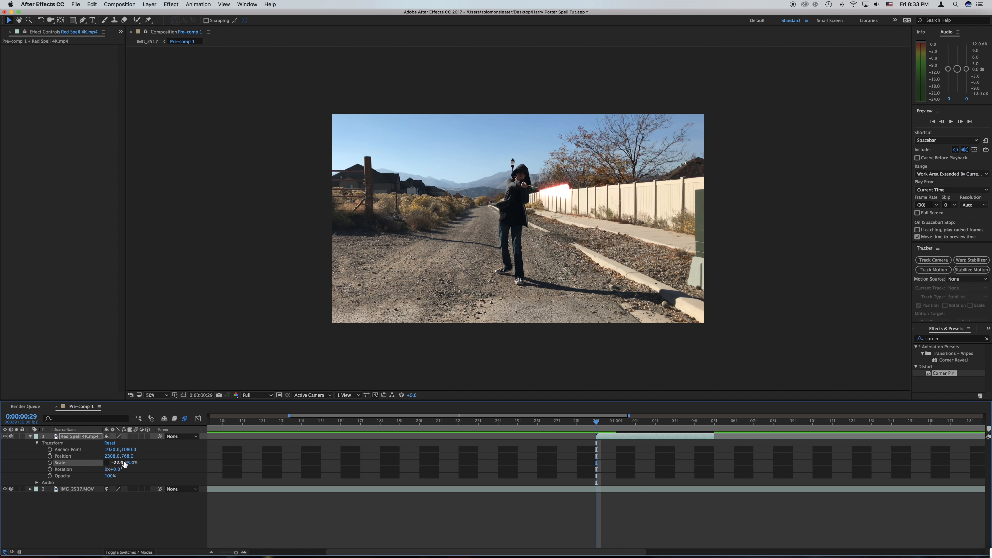
left_click_drag(563, 193, 558, 191)
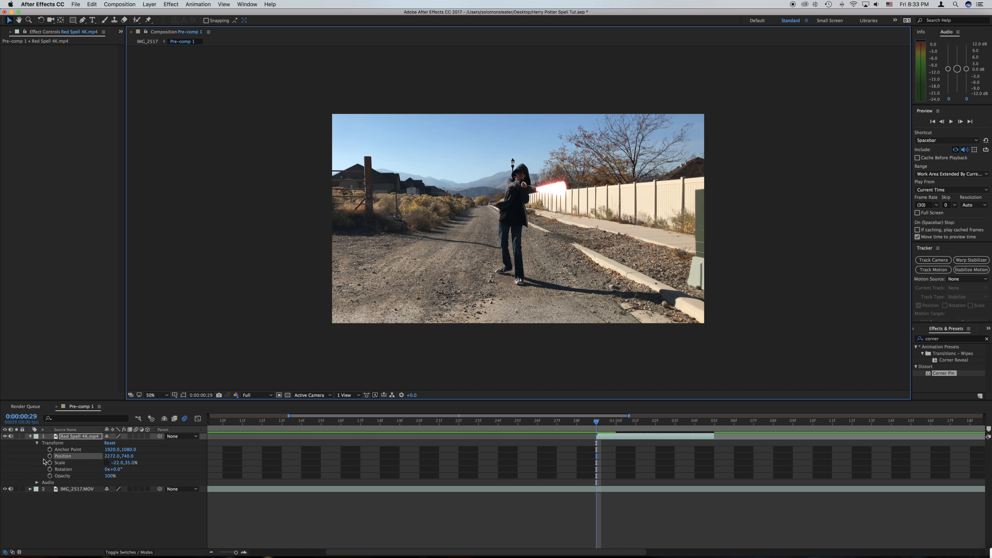
Step: Keyframe the spell's position and scale from 0:00:00:29 to 0:00:01:04 so it changes size and flies toward the frame's right side, and preview it
left_click(49, 456)
left_click(50, 463)
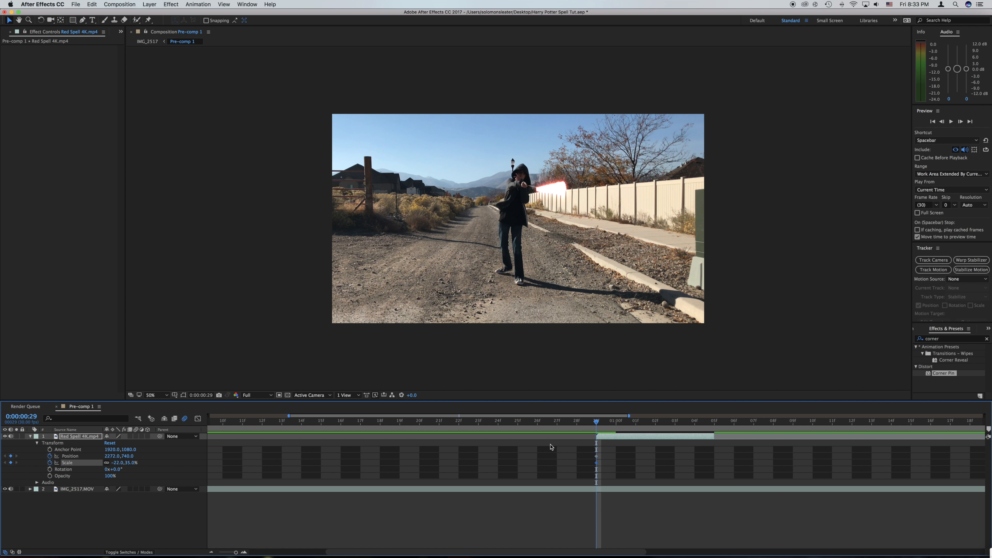
left_click_drag(617, 426, 696, 428)
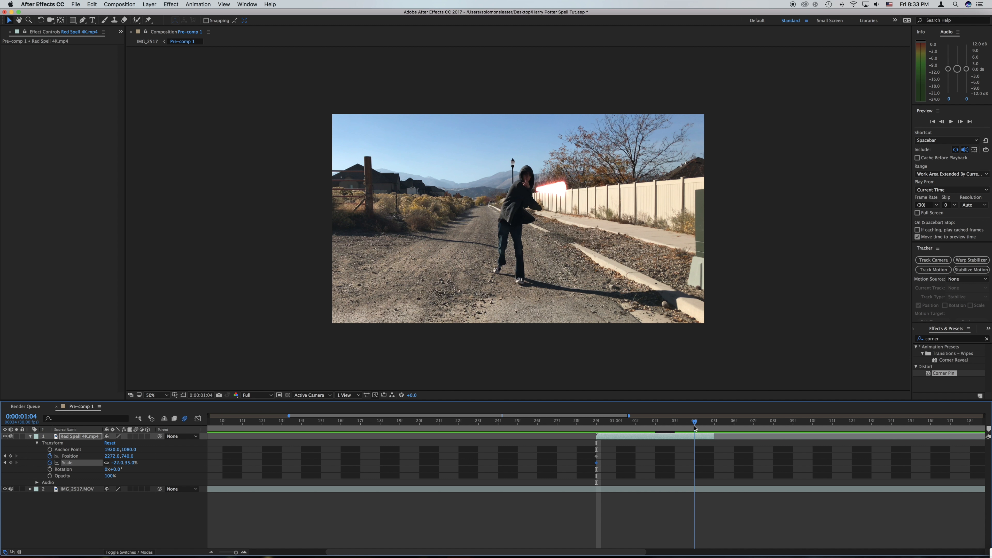
left_click_drag(131, 463, 157, 462)
left_click_drag(543, 184, 743, 211)
left_click_drag(702, 422, 579, 425)
key("space")
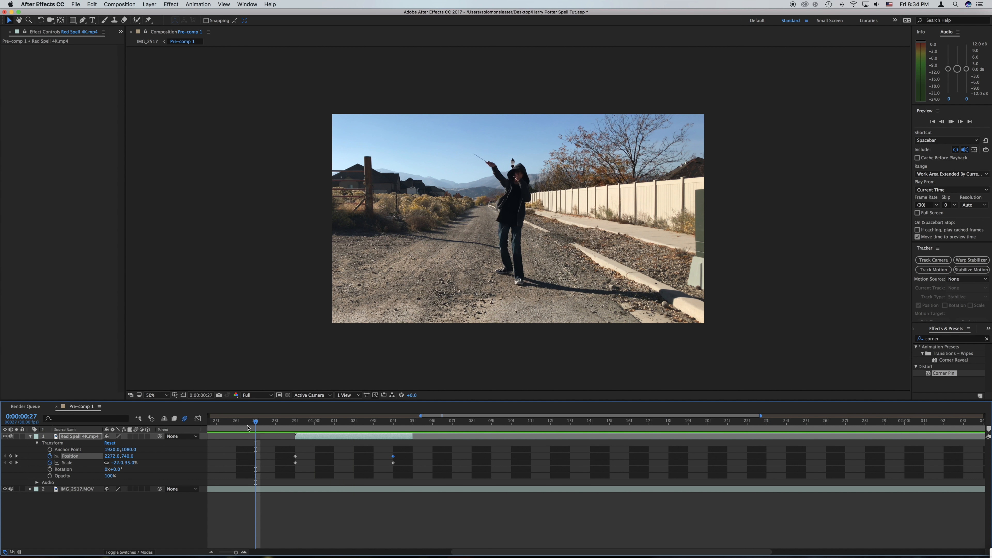
Step: Enable motion blur on the Red Spell layer and preview the blast from shortly before the first cast
scroll(296, 432, "left", 1)
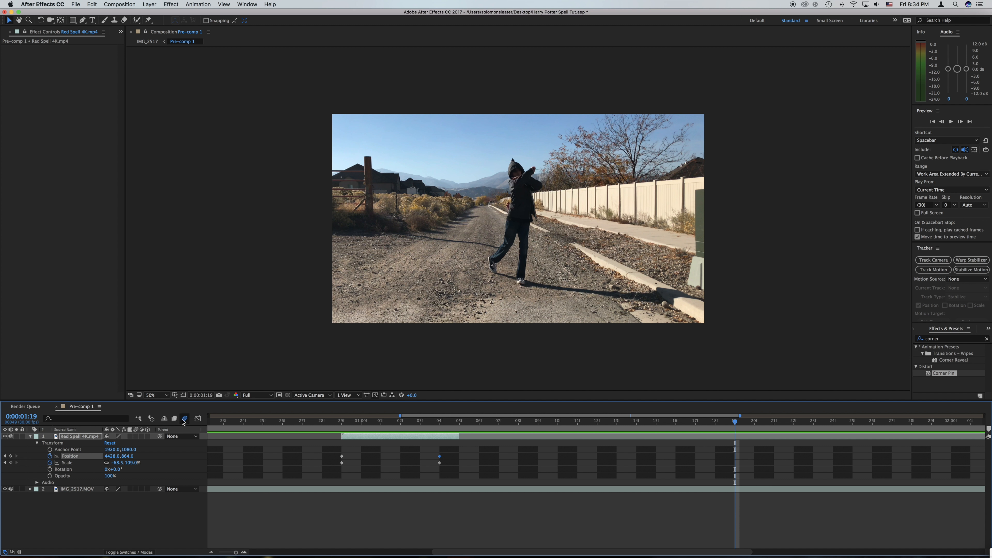
left_click(136, 436)
left_click_drag(740, 427, 384, 426)
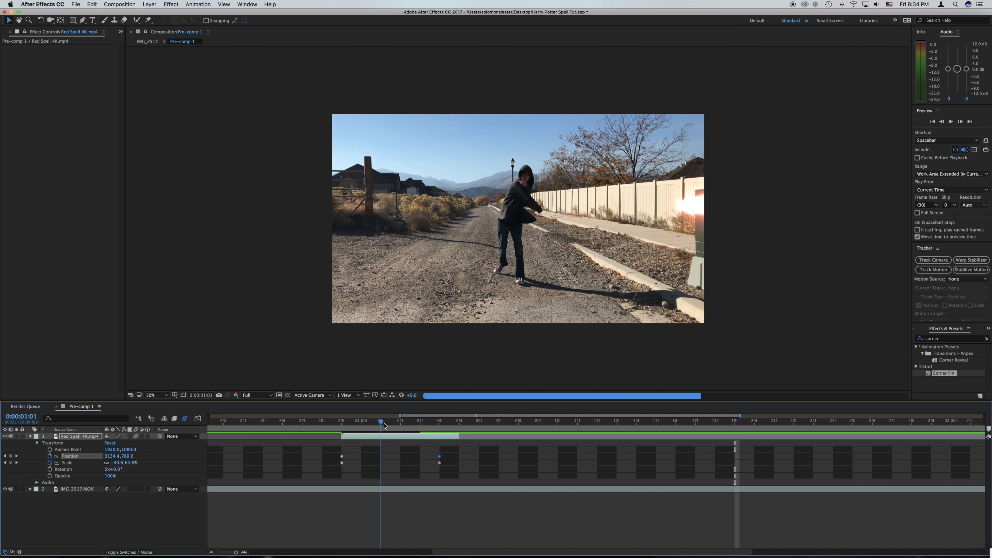
left_click_drag(382, 426, 246, 425)
key("space")
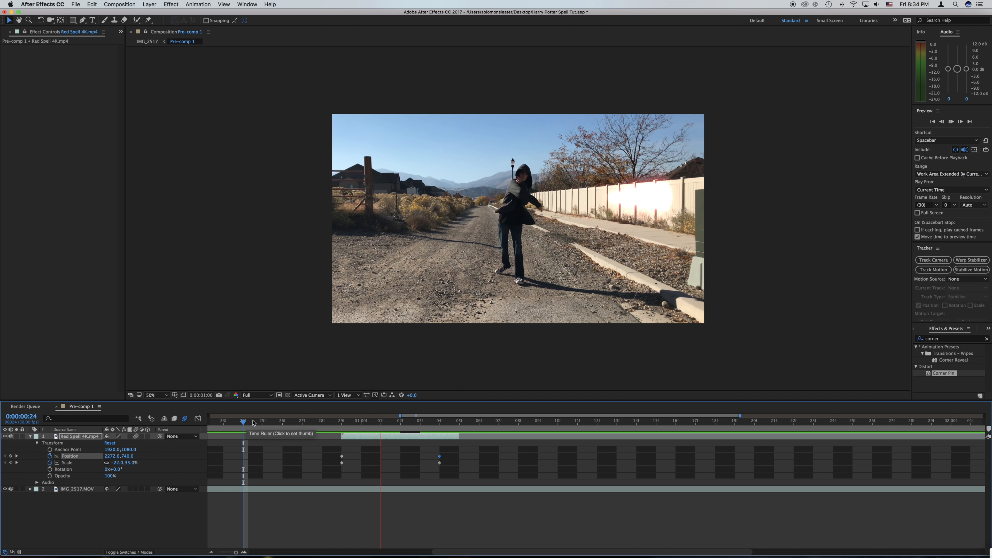
key("space")
scroll(515, 459, "left", 5)
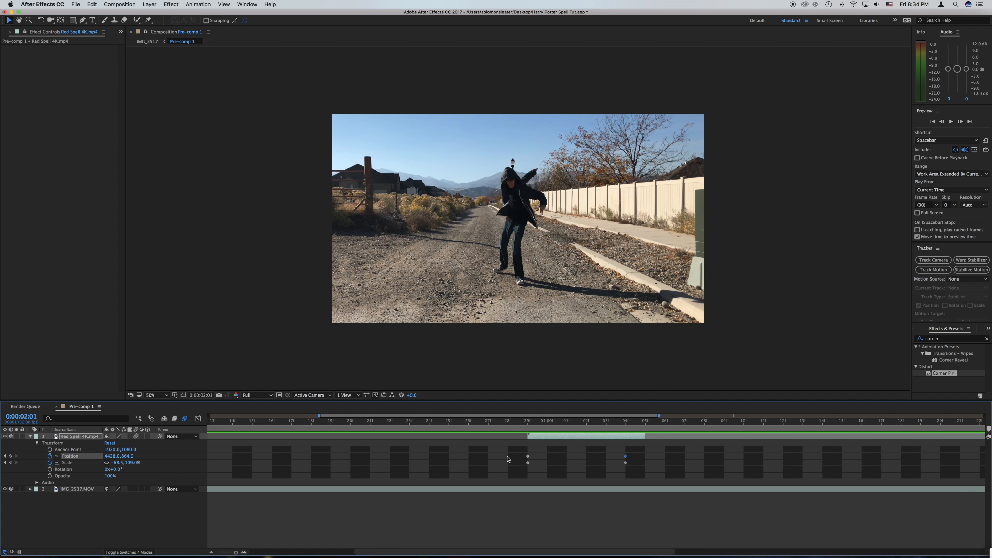
left_click(466, 420)
key("space")
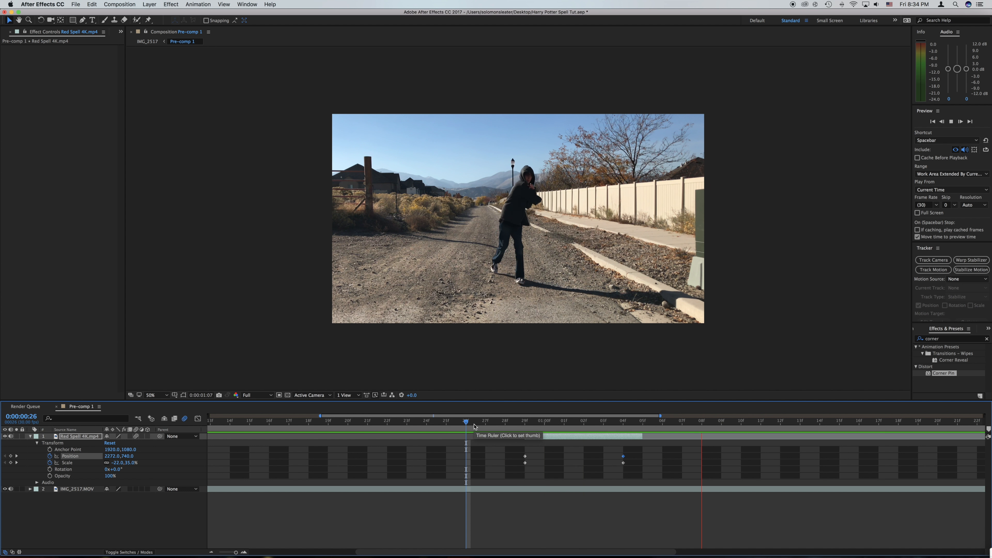
key("space")
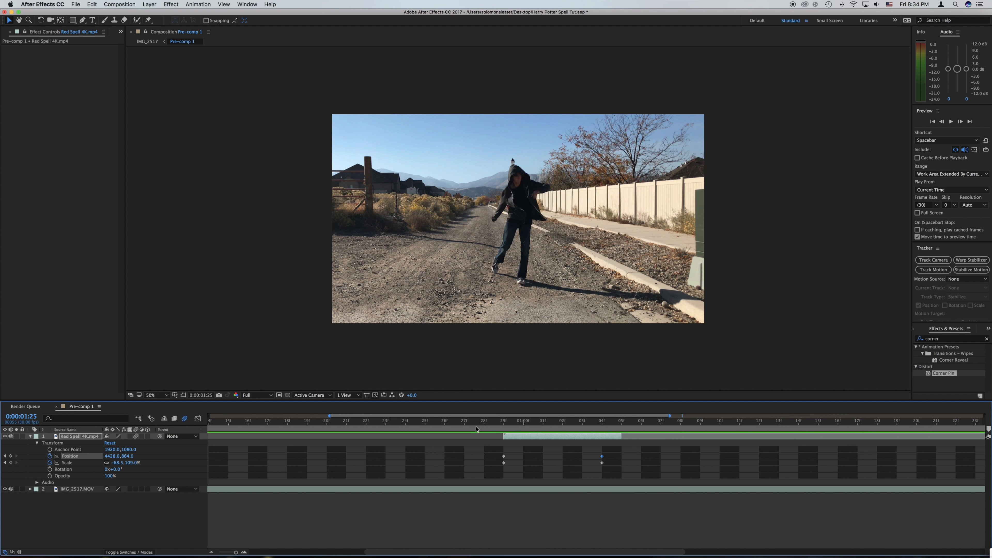
Step: At 0:00:01:21, add the Green Spell 4K clip as the top layer and set its blending mode to Add
left_click_drag(604, 426, 641, 430)
scroll(368, 437, "right", 5)
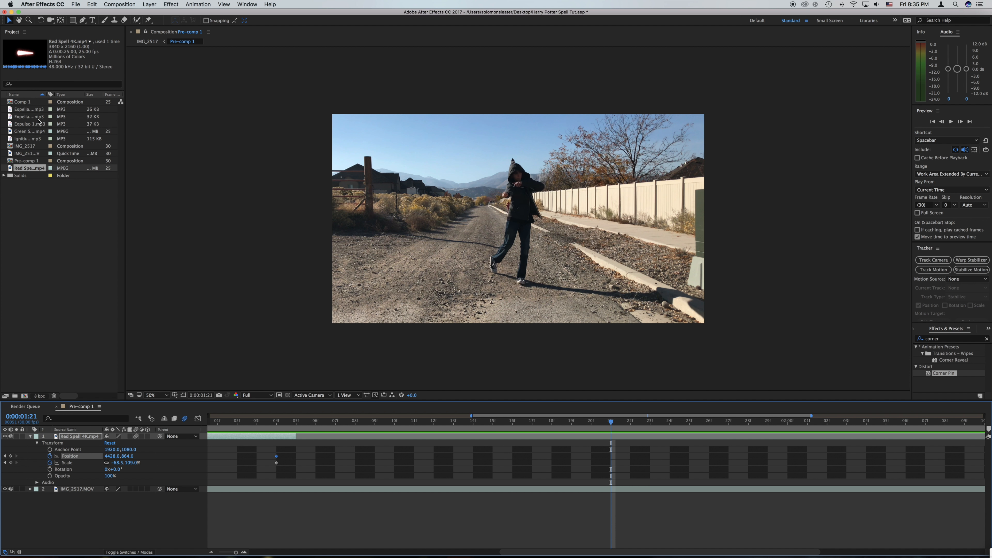
left_click_drag(23, 132, 78, 435)
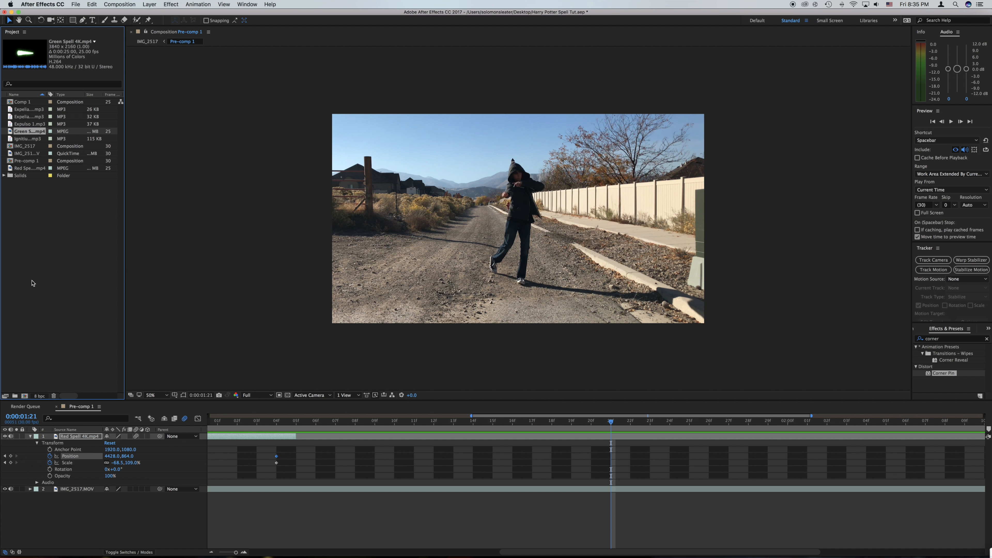
left_click_drag(26, 131, 94, 437)
left_click(129, 552)
left_click(123, 437)
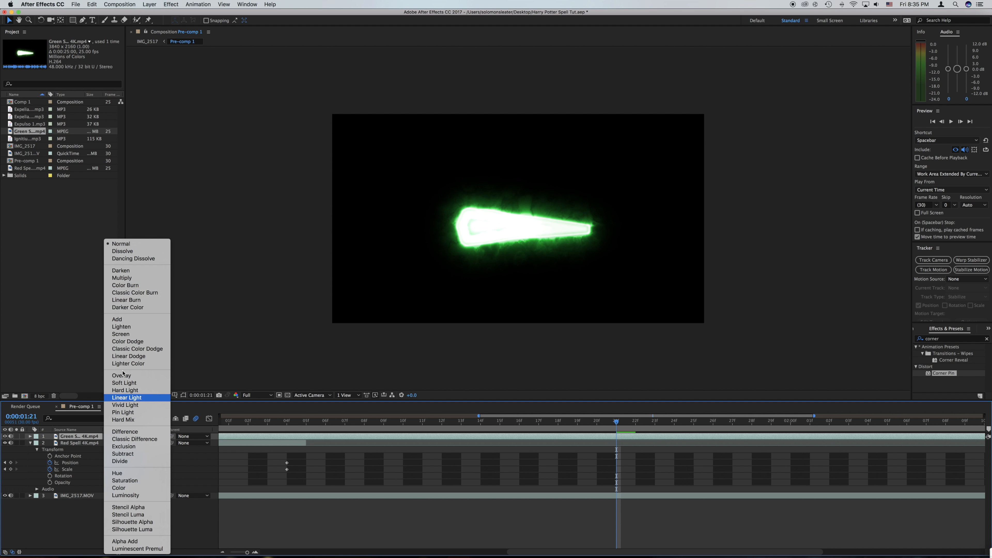
left_click(117, 318)
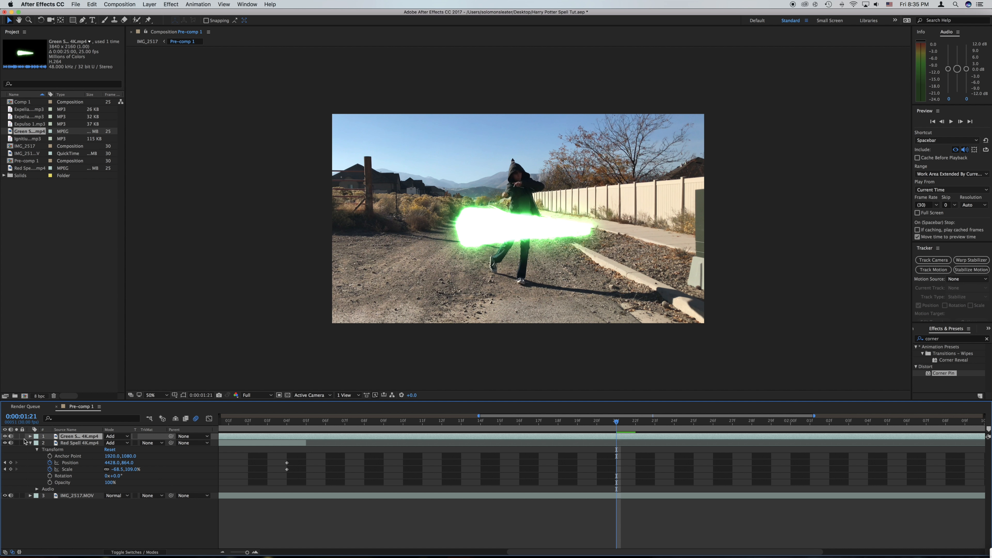
Step: Scale the Green Spell to 35%, flip and shorten it to a horizontal scale of -17%, and place it over the caster's torso at 1924, 808
left_click(30, 437)
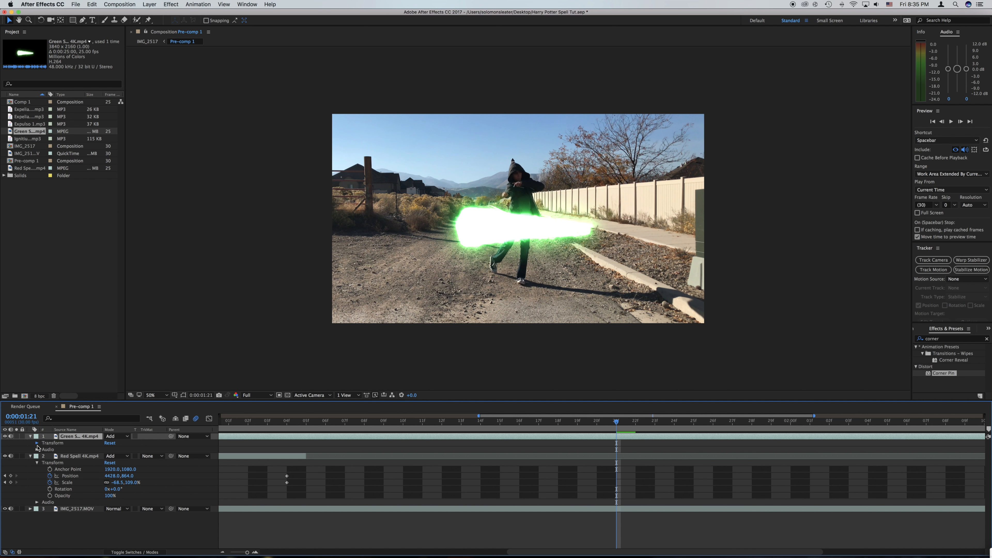
left_click(37, 443)
left_click(118, 463)
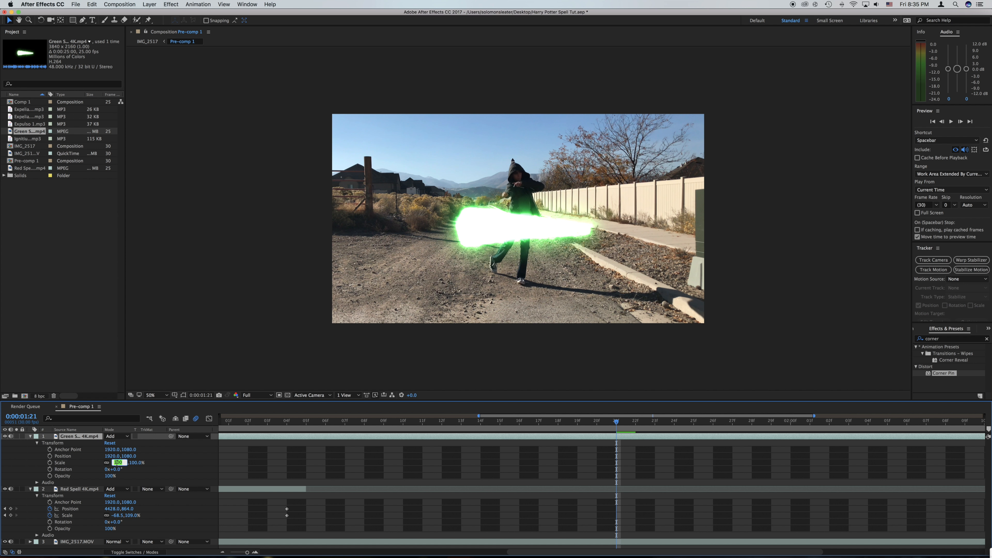
type("35")
key("Return")
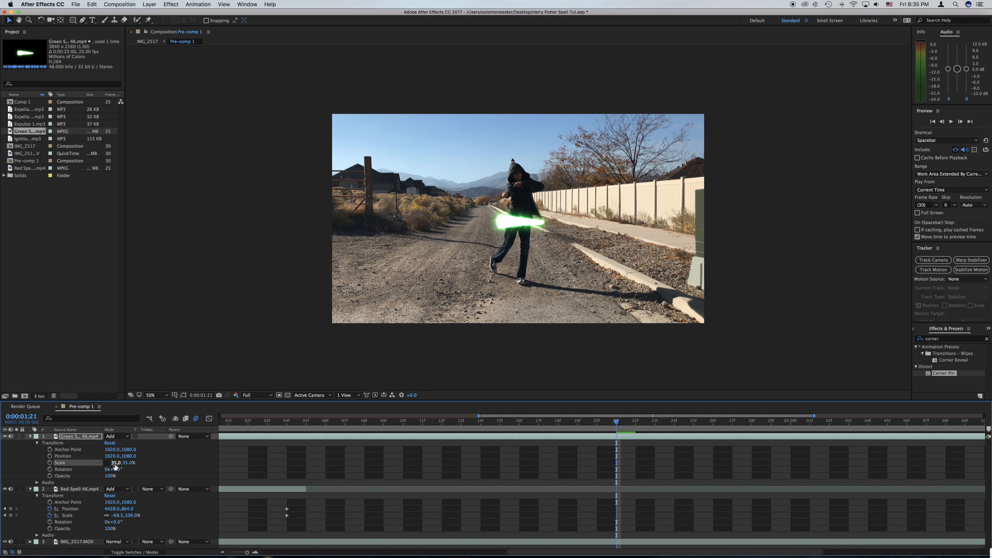
left_click_drag(113, 463, 93, 464)
left_click_drag(517, 252, 517, 195)
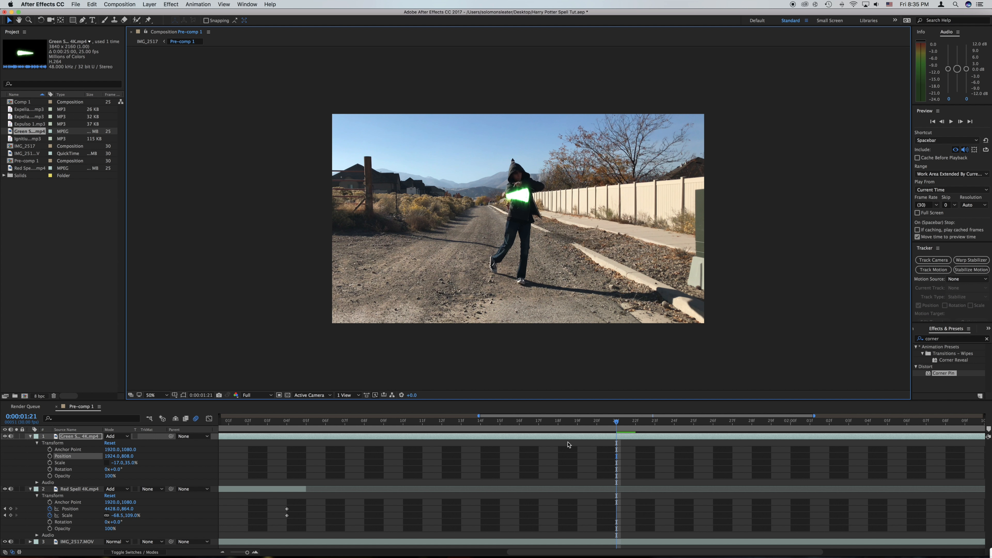
Step: Shift the Green Spell layer in time so that it starts at 0:00:01:21
left_click_drag(247, 552, 201, 549)
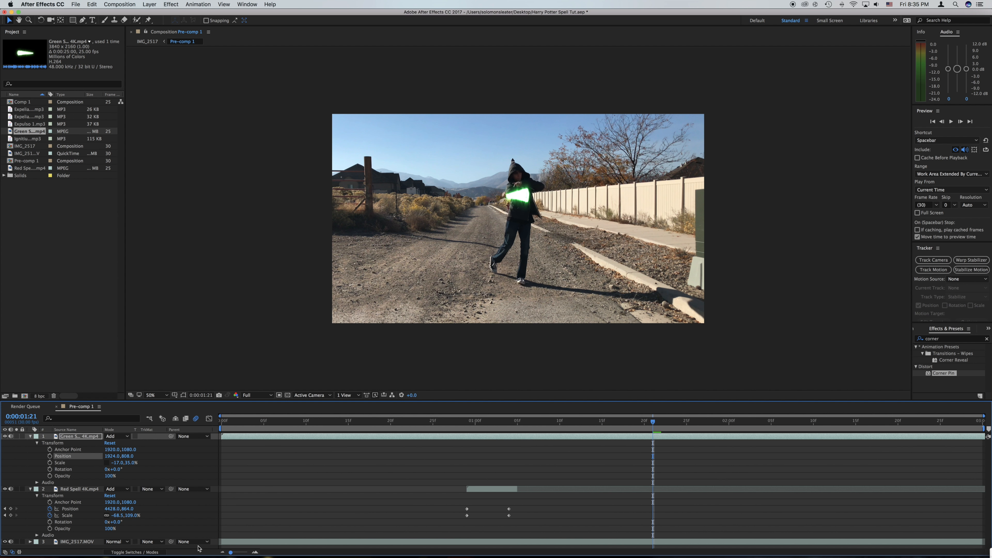
left_click_drag(241, 437, 671, 439)
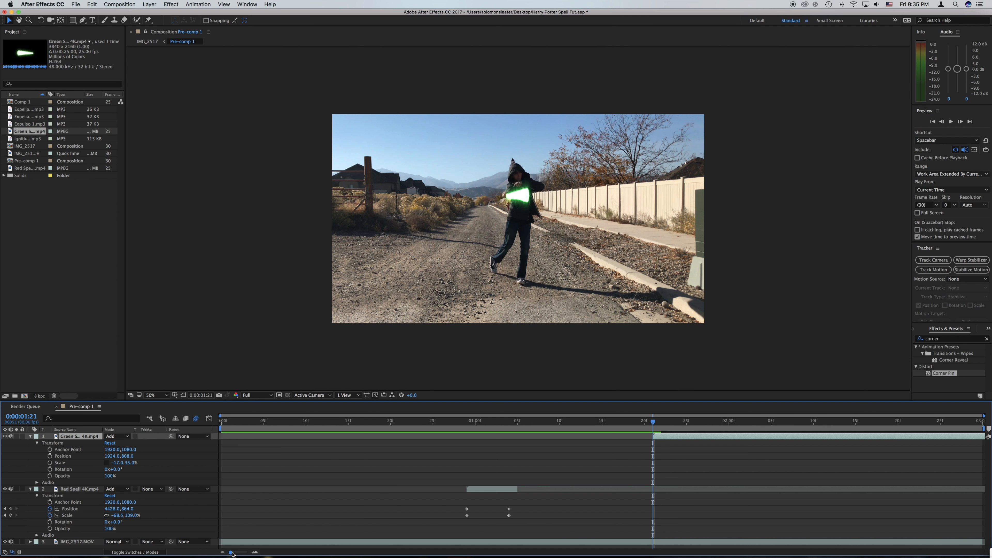
left_click_drag(230, 553, 283, 554)
Step: Split the Green Spell layer at about 0:00:01:26 and delete the part after the cut
left_click_drag(598, 420, 652, 425)
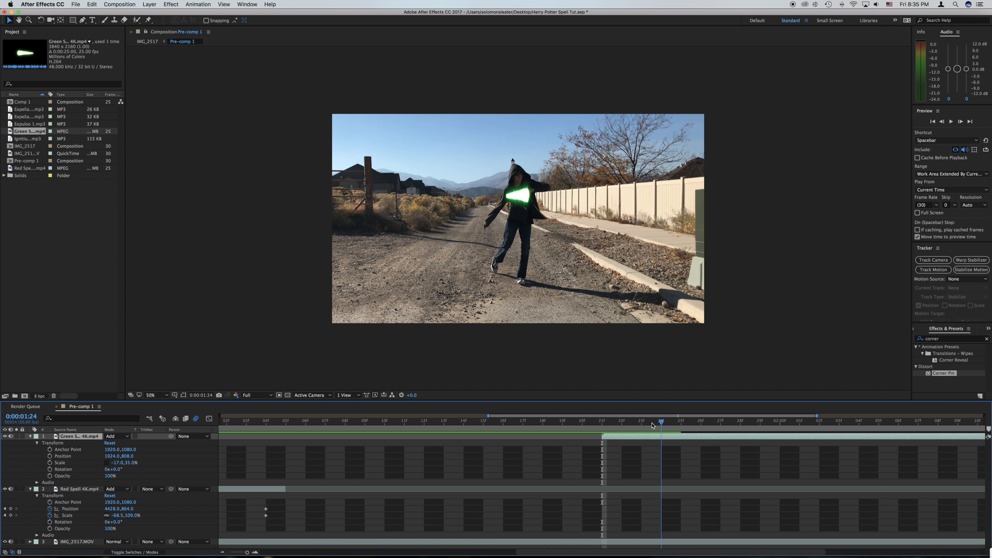
key("Page_Down")
key("Page_Down")
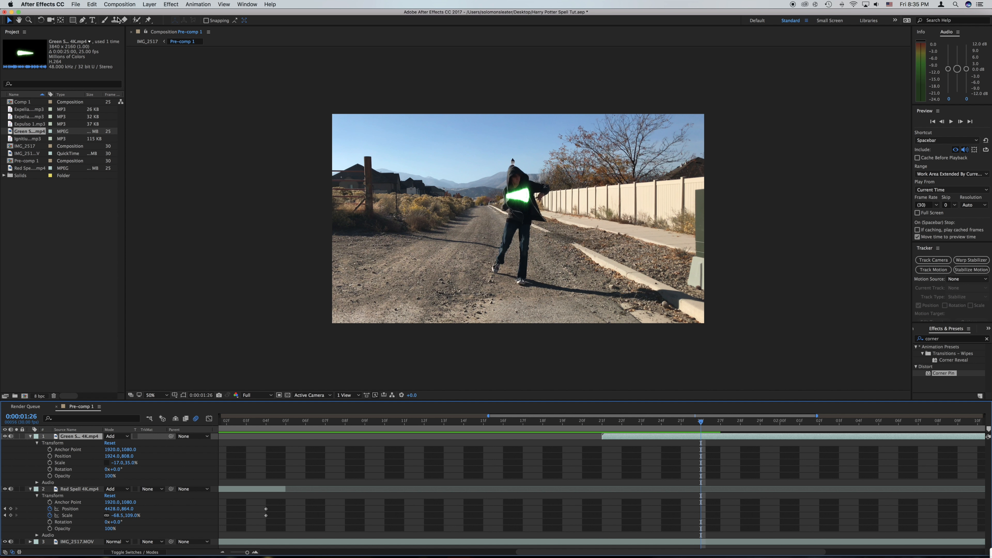
left_click(92, 5)
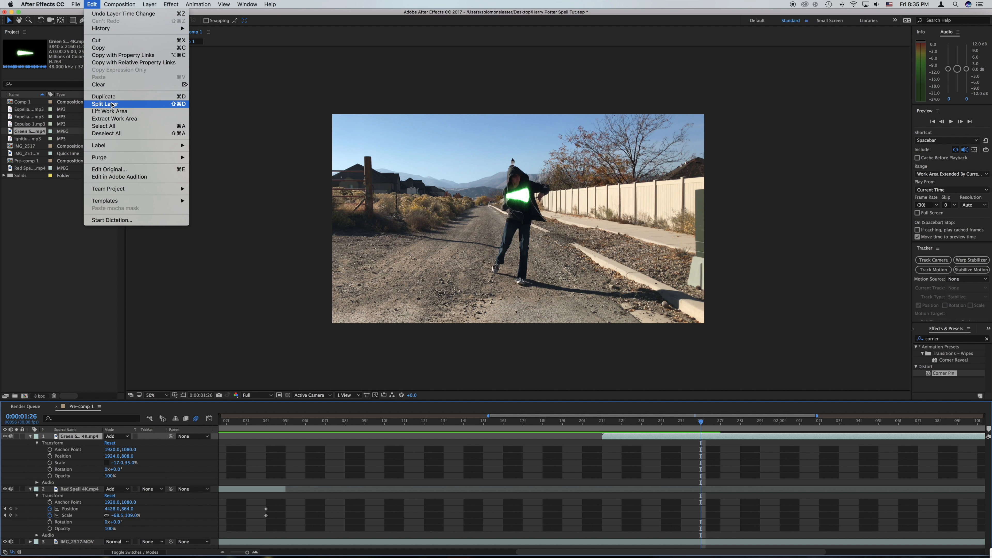
key("Return")
key("Delete")
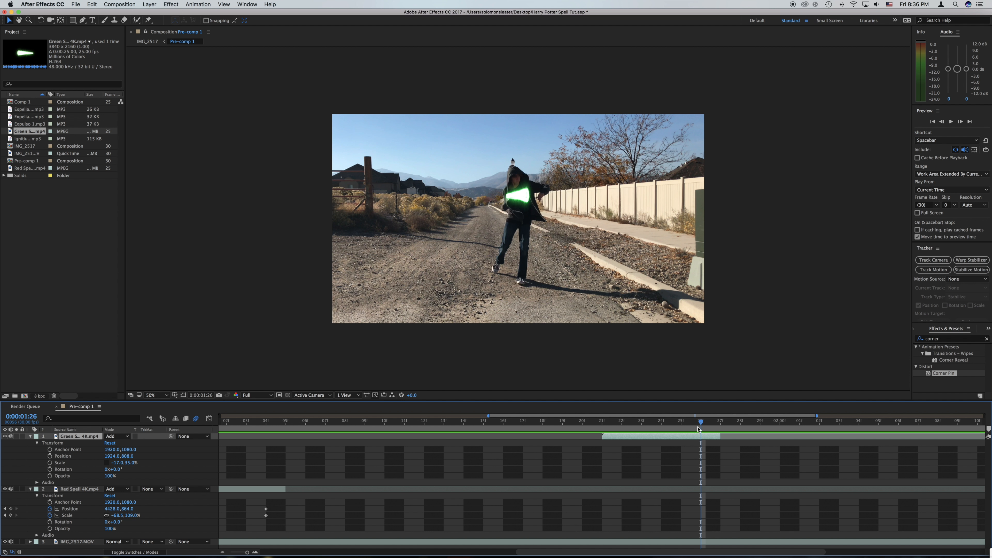
Step: Keyframe the Green Spell's position and scale at 0:00:01:21, and at 0:00:01:25 scale it to -66.1, 136% and move it out of frame to 4392, 904
left_click_drag(702, 427, 603, 423)
left_click(50, 456)
left_click(50, 463)
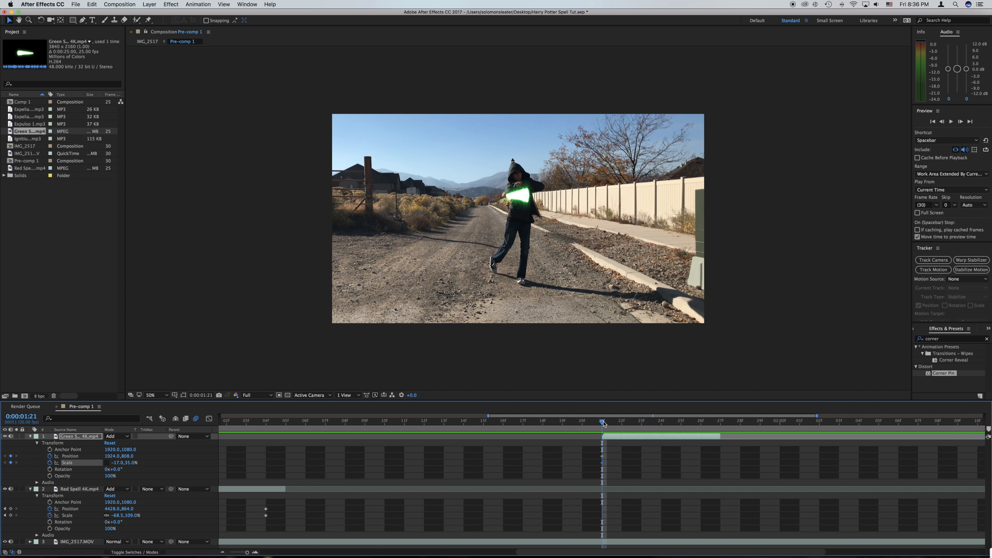
left_click_drag(604, 424, 681, 423)
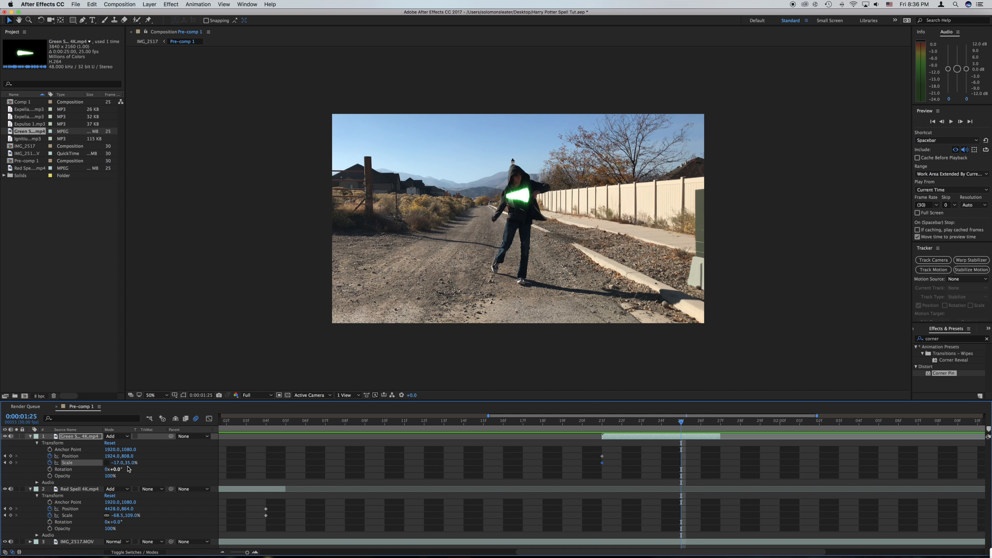
left_click(106, 462)
mouse_move(131, 463)
left_mouse_down()
mouse_move(158, 463)
mouse_move(143, 462)
left_mouse_up()
left_click_drag(519, 202, 758, 211)
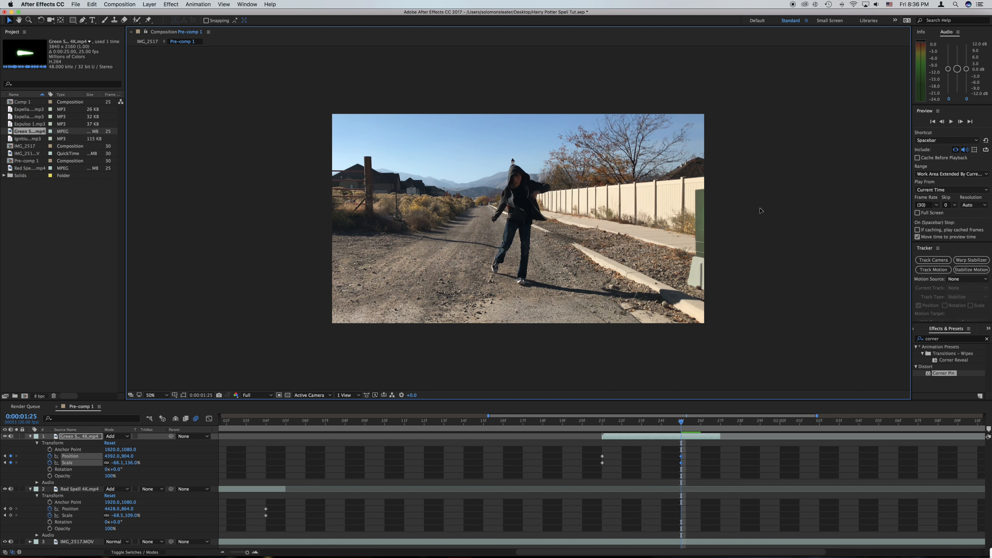
Step: Enable motion blur on the Green Spell layer and preview its flight from 0:00:01:17
left_click(134, 552)
left_click(136, 436)
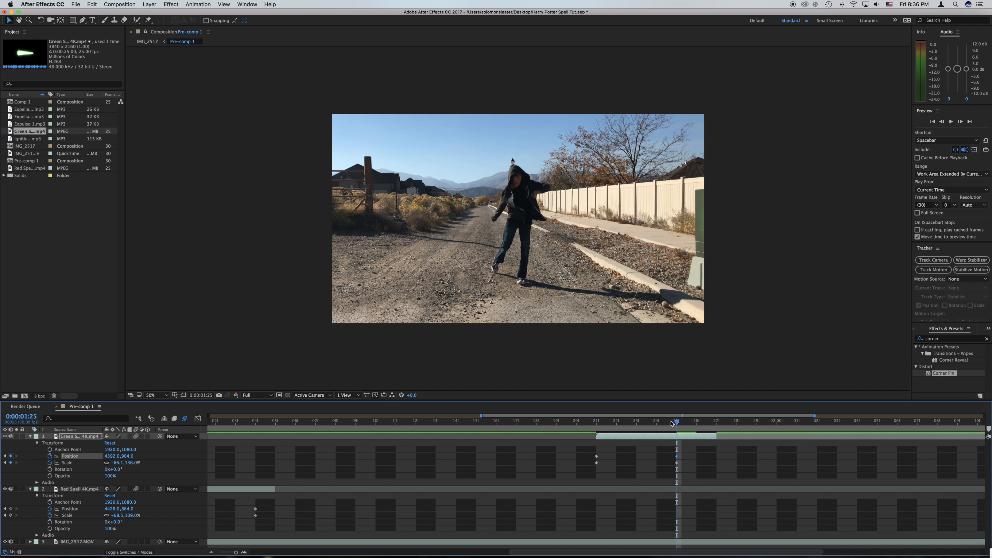
left_click_drag(667, 423, 647, 425)
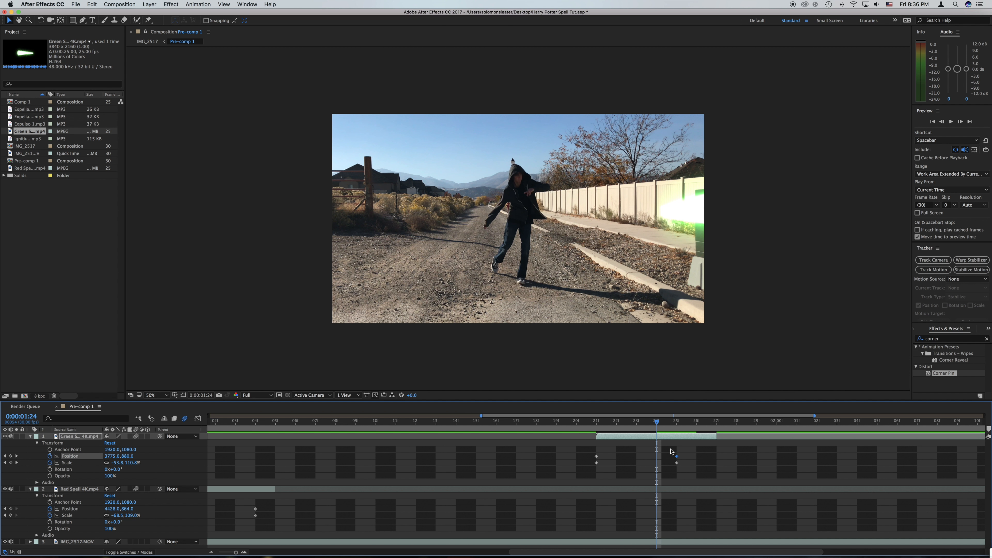
left_click_drag(658, 422, 516, 423)
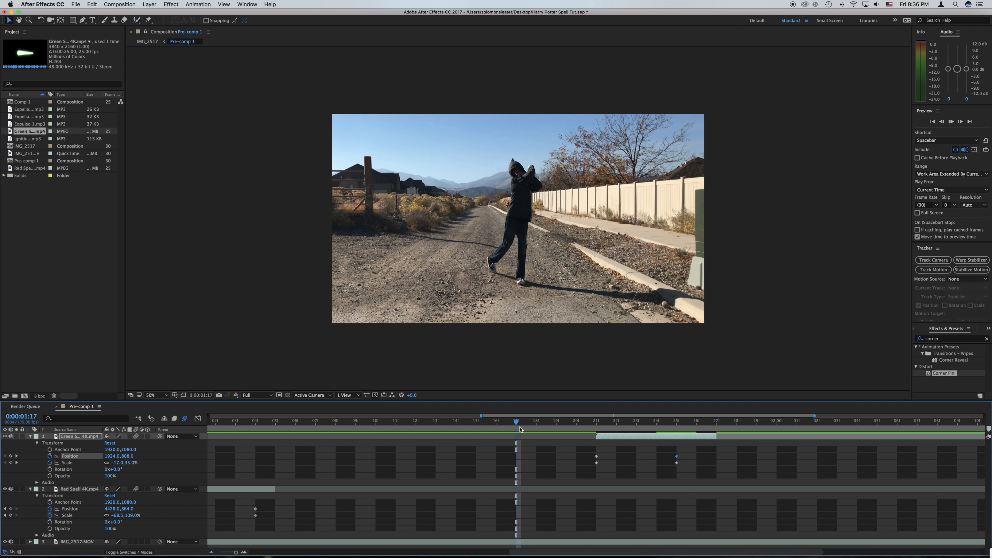
key("space")
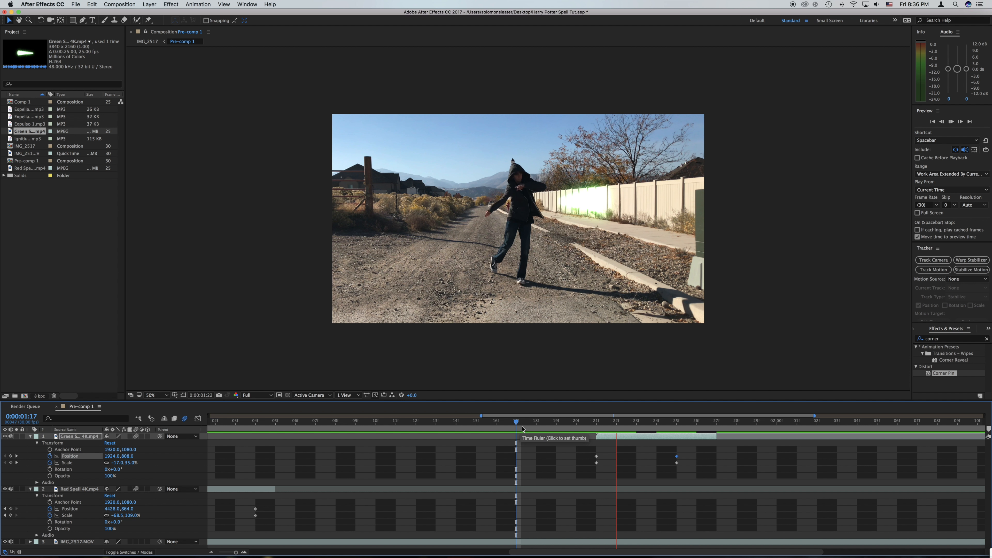
key("space")
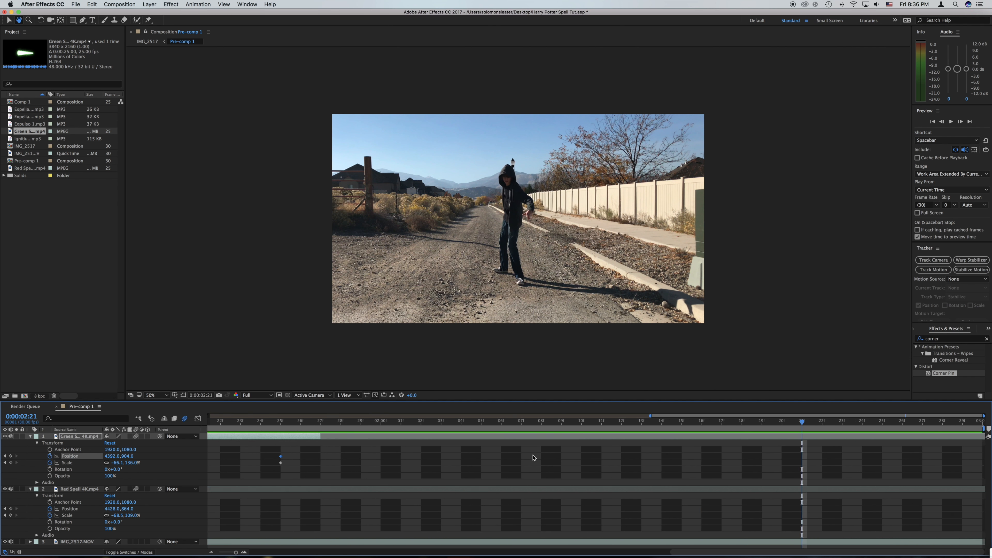
Step: Play the composition from 0:00:00:00 to review both spell blasts together
scroll(533, 457, "left", 2)
left_click(211, 426)
key("space")
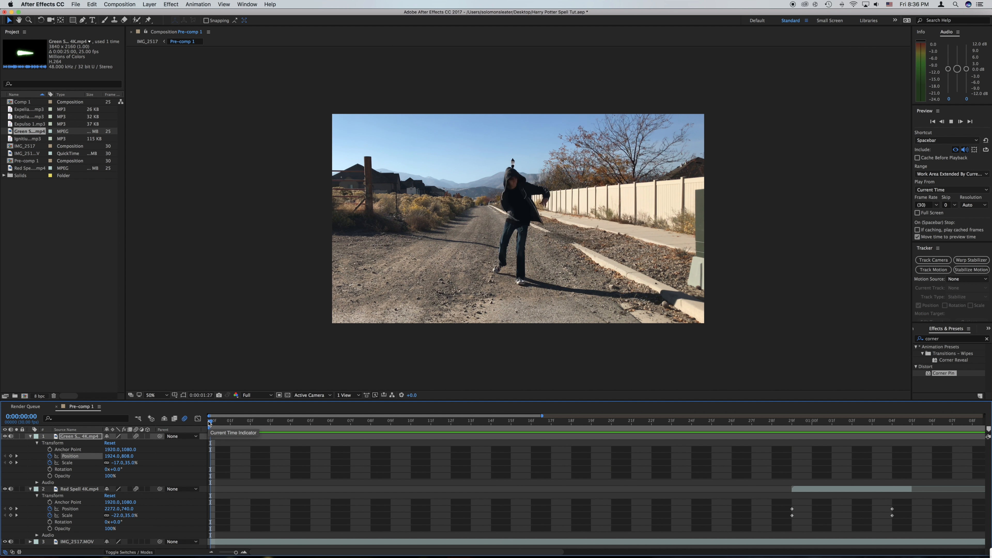
key("space")
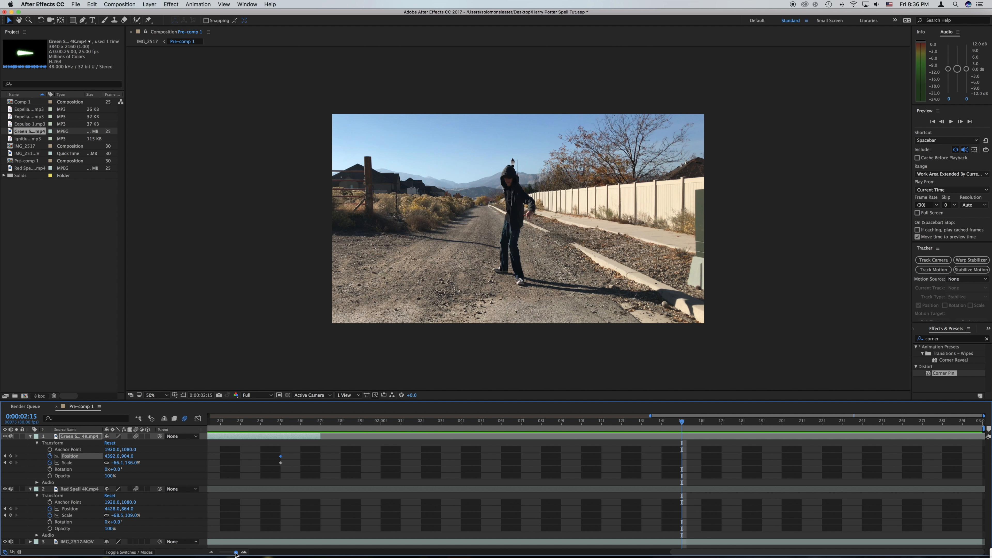
Step: Collapse both spell layers' properties, add a new adjustment layer above them, and go to the red spell's start at 0:00:00:29
left_click_drag(236, 554, 230, 553)
scroll(321, 525, "left", 10)
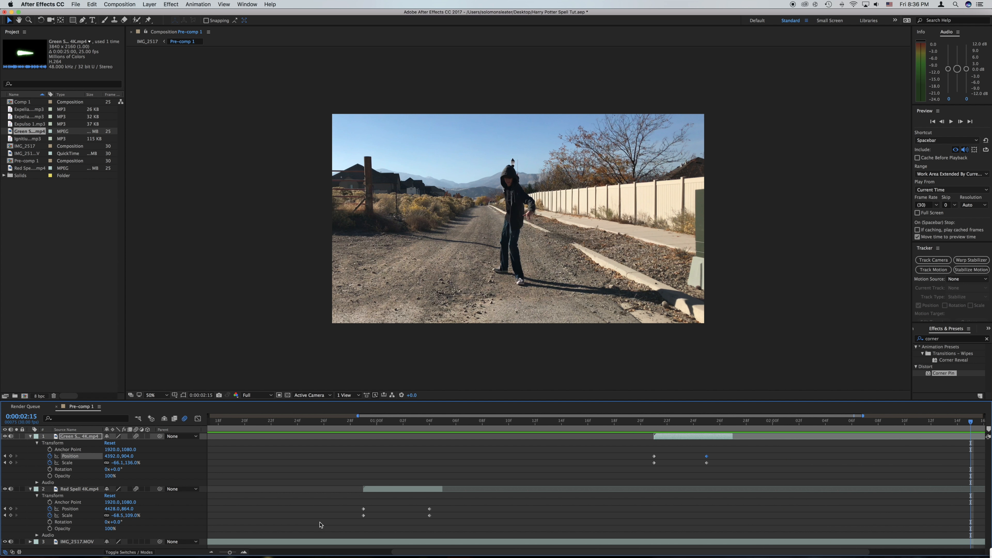
left_click(30, 437)
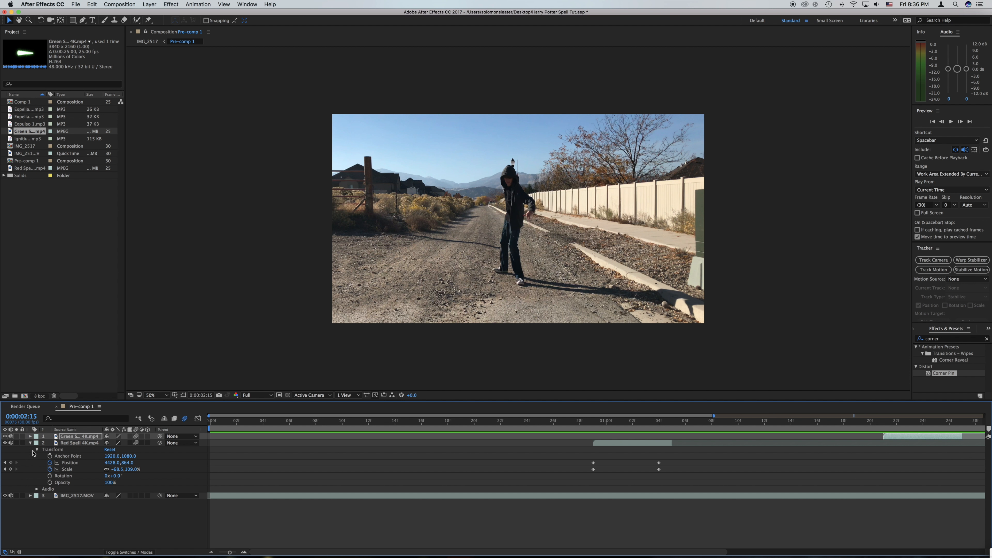
left_click(30, 443)
left_click(157, 5)
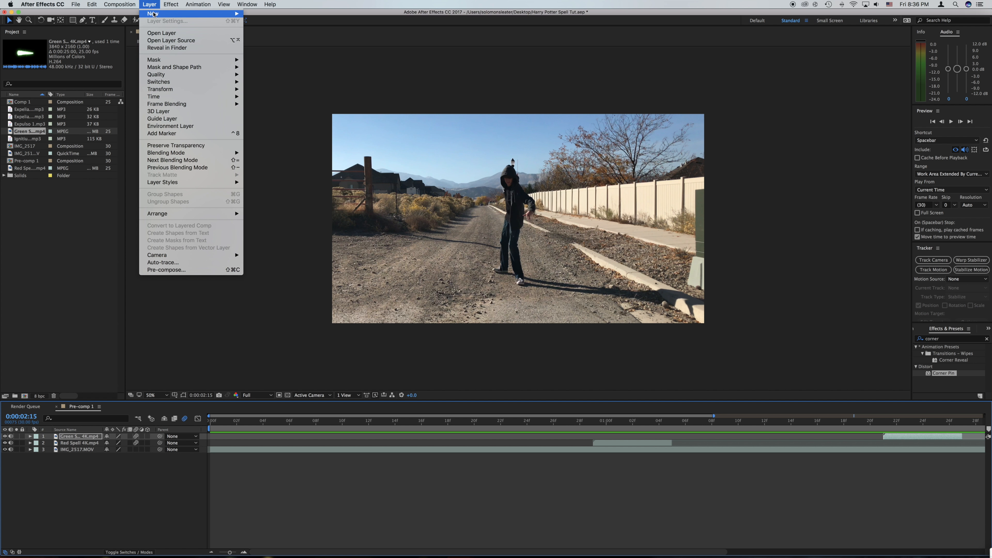
mouse_move(219, 13)
left_click(284, 62)
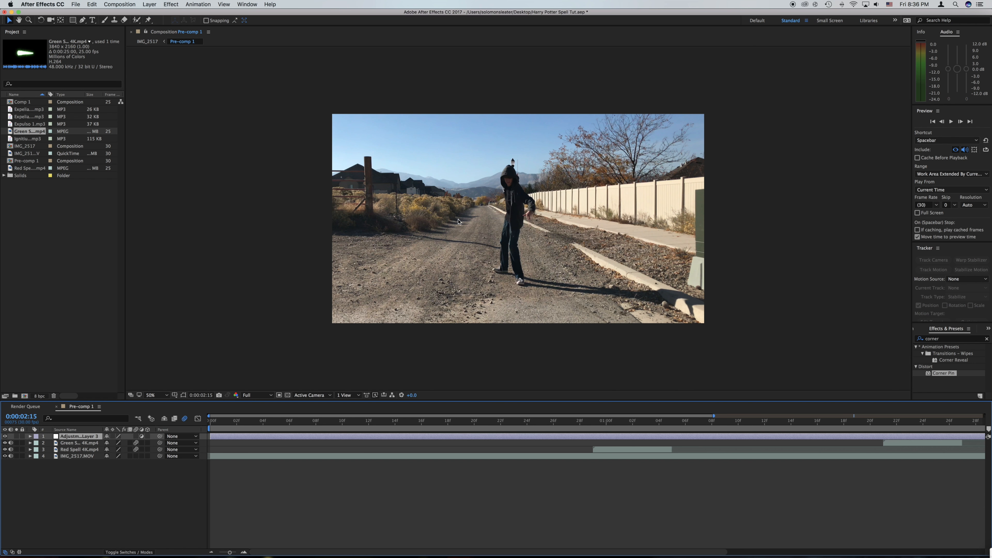
left_click(593, 425)
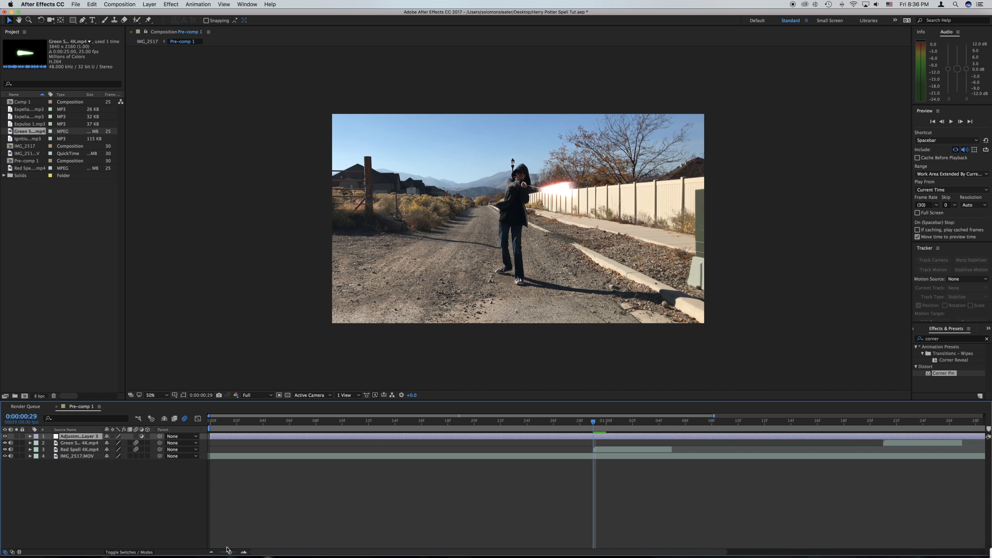
Step: Trim the start of the adjustment layer to 0:00:00:27, two frames before the red spell begins
left_click_drag(230, 552, 236, 553)
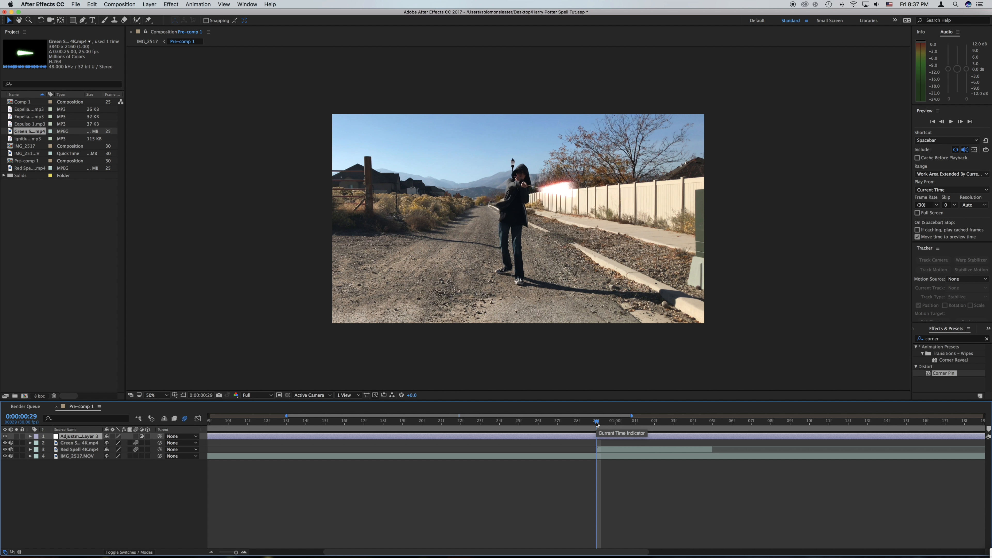
left_click_drag(596, 423, 562, 426)
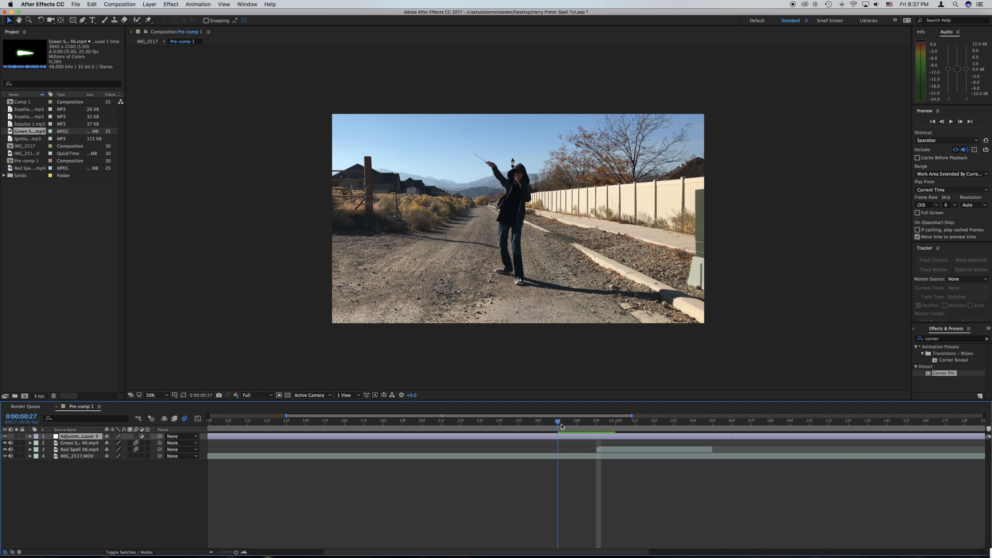
mouse_move(236, 552)
left_mouse_down()
mouse_move(222, 552)
mouse_move(231, 552)
left_mouse_up()
left_click_drag(209, 436, 583, 450)
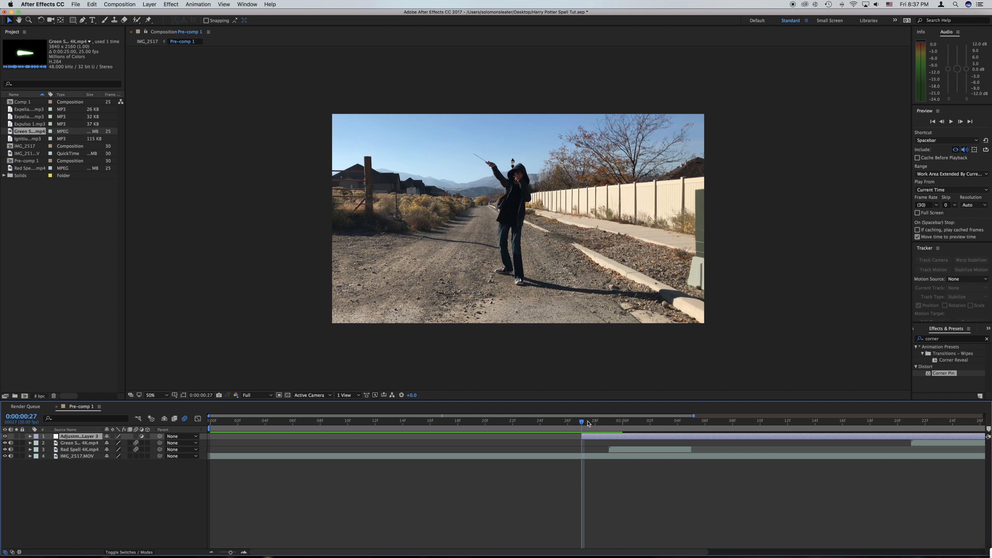
Step: Split the adjustment layer at 0:00:01:00 and delete the part after the cut
left_click_drag(230, 552, 252, 552)
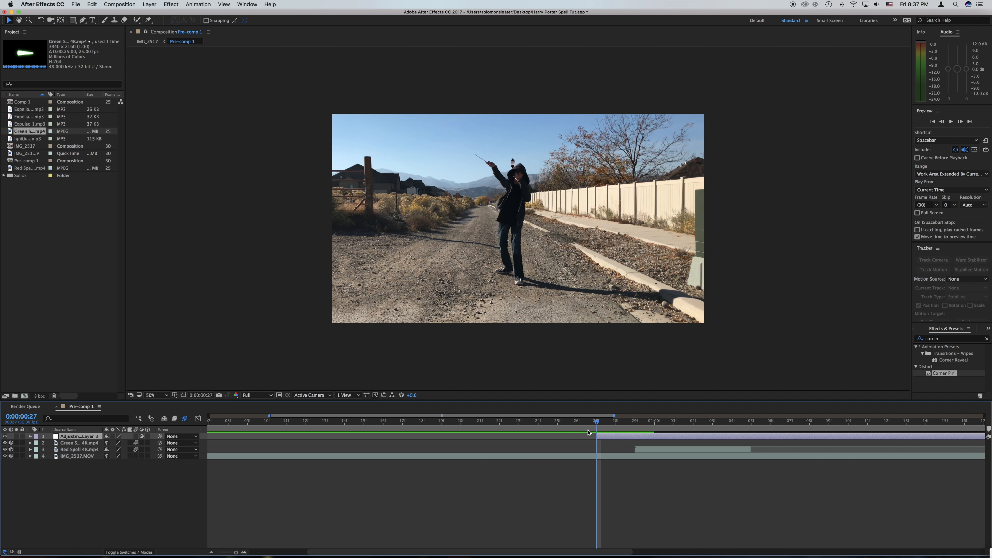
left_click_drag(597, 422, 654, 423)
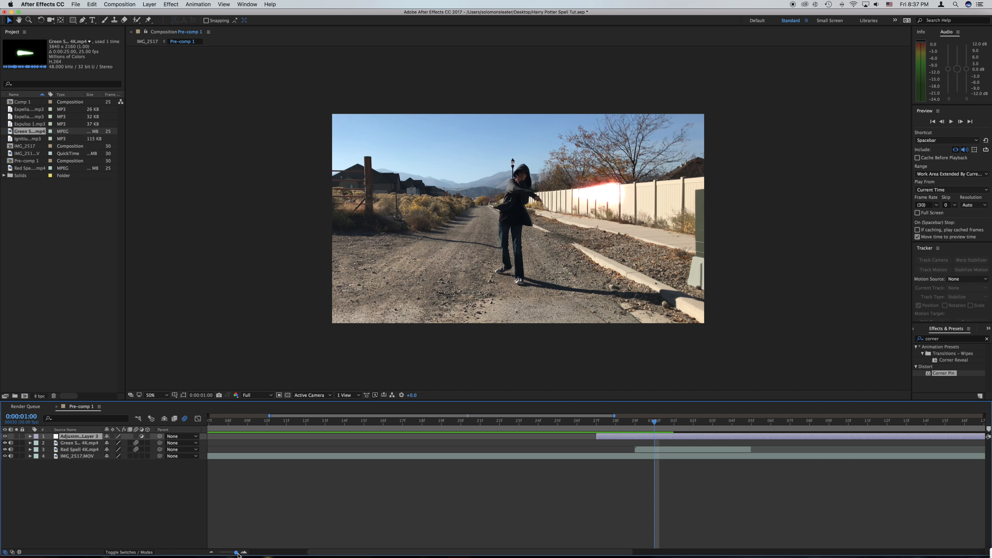
left_click(93, 3)
left_click(117, 102)
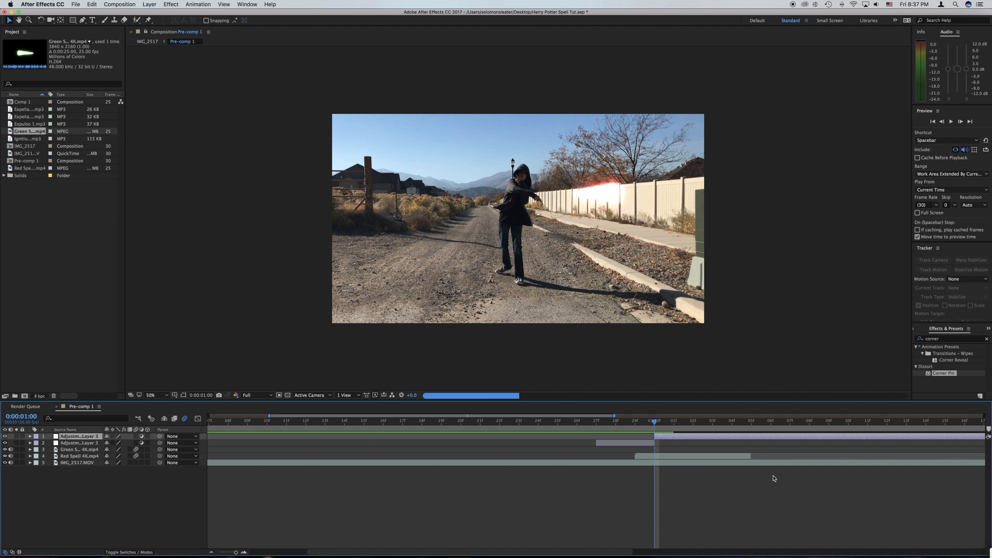
key("Delete")
Step: Go back to 0:00:00:27, find the CC Light Rays effect and apply it to the adjustment layer
left_click_drag(656, 424, 596, 424)
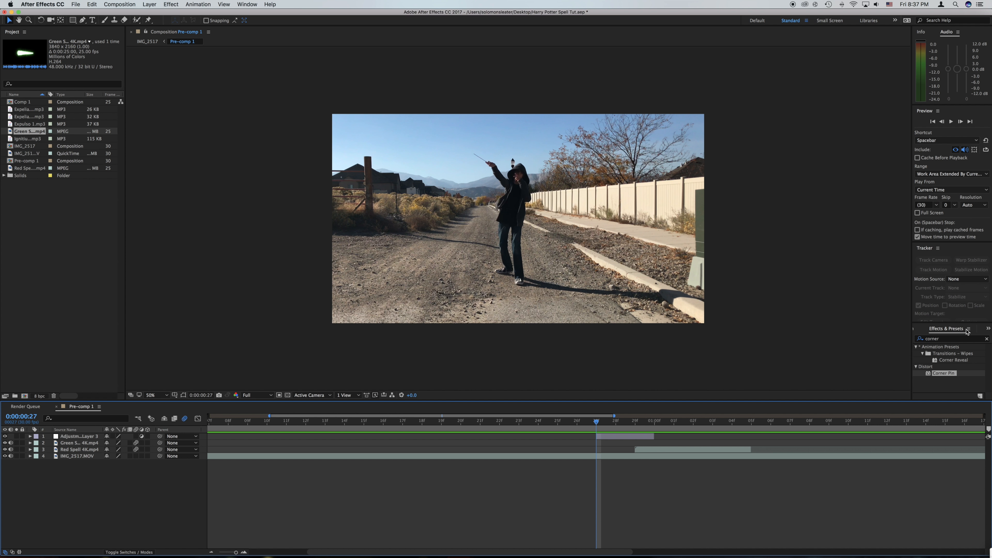
left_click(943, 338)
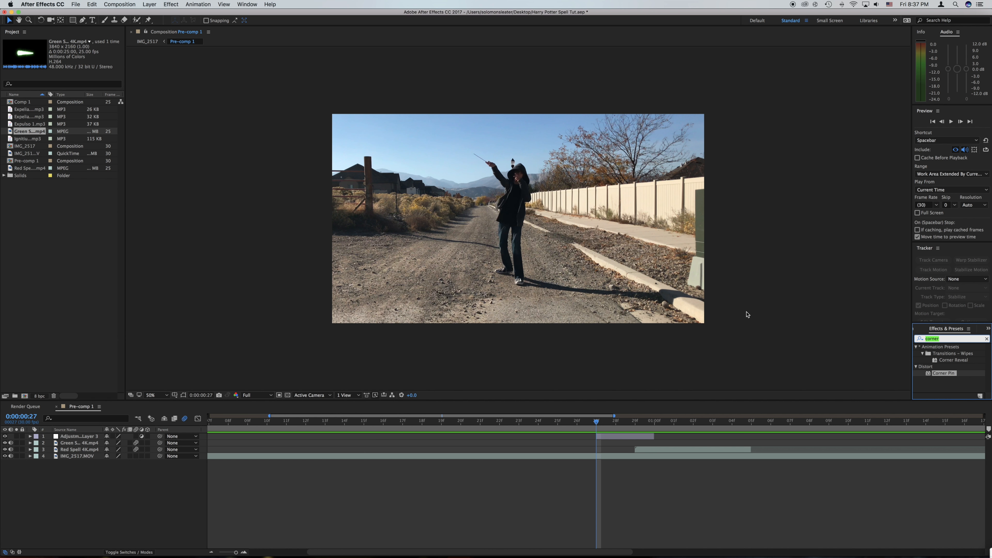
type("cc light rsy")
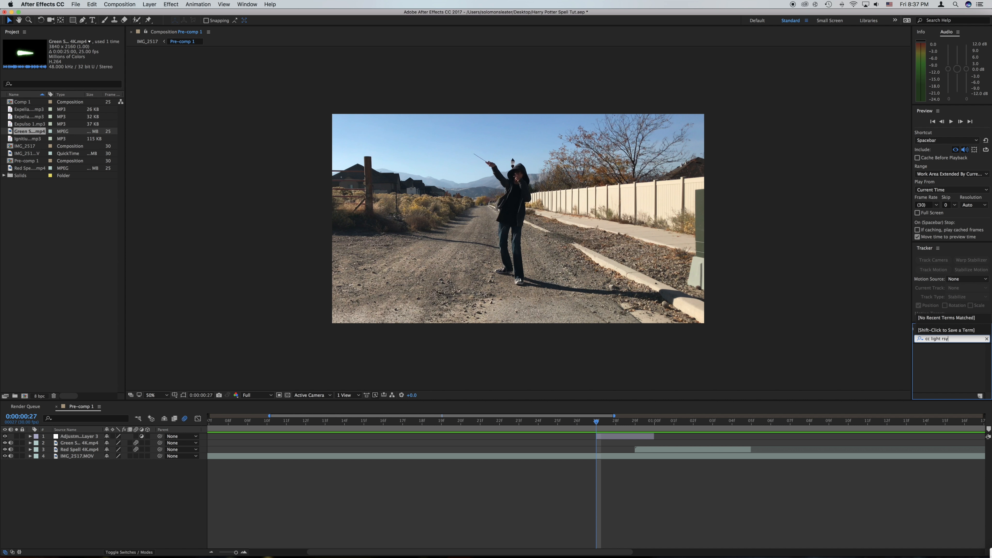
key("BackSpace")
key("BackSpace")
left_click_drag(953, 354, 619, 440)
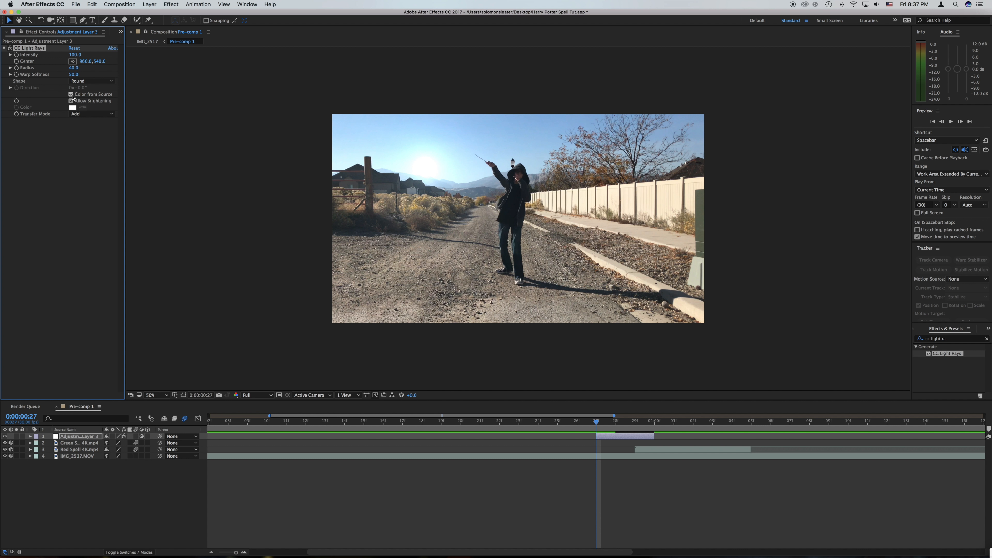
Step: Turn off Color from Source in CC Light Rays and set the ray color to red
left_click(71, 94)
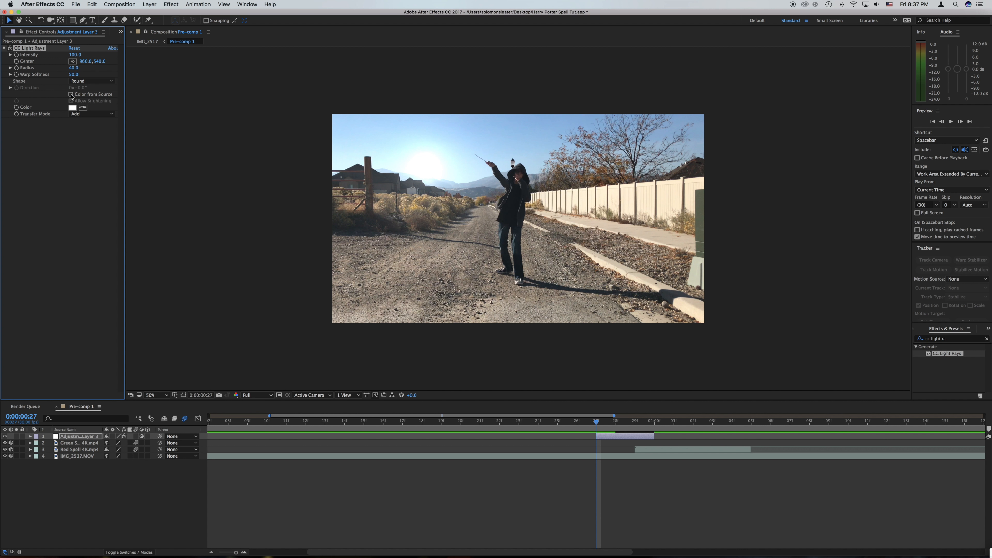
left_click(72, 108)
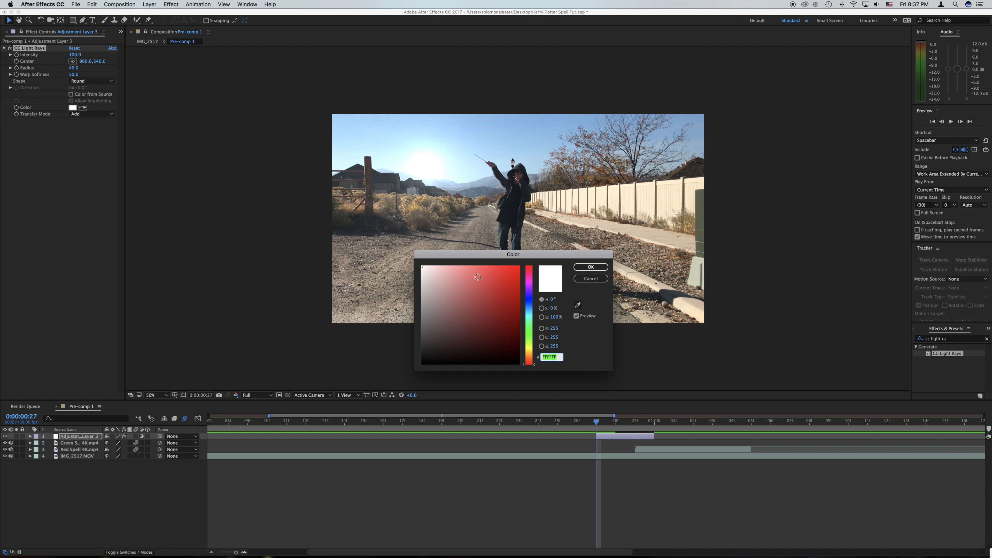
left_click(475, 266)
left_click(489, 266)
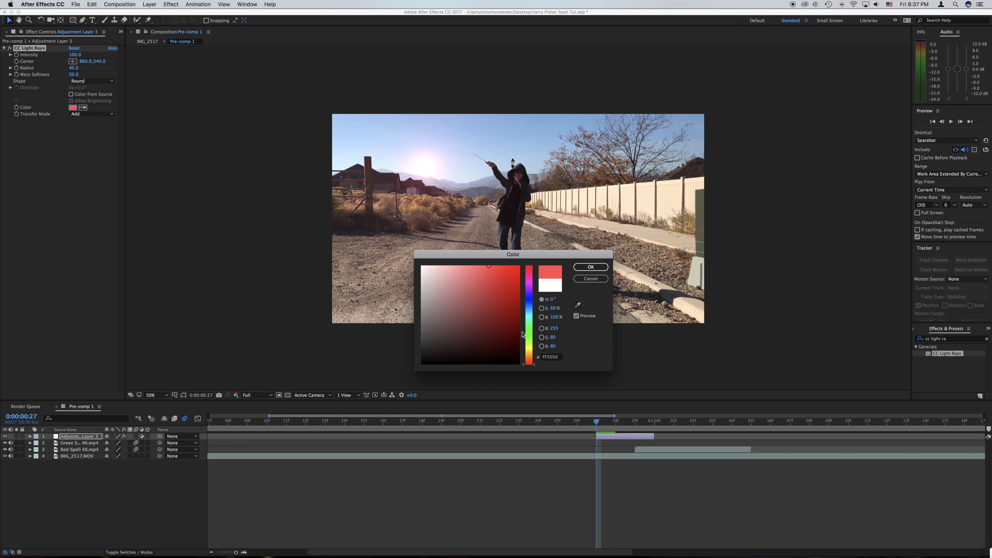
mouse_move(498, 267)
left_mouse_down()
mouse_move(533, 254)
mouse_move(512, 266)
mouse_move(503, 258)
left_mouse_up()
left_click(590, 267)
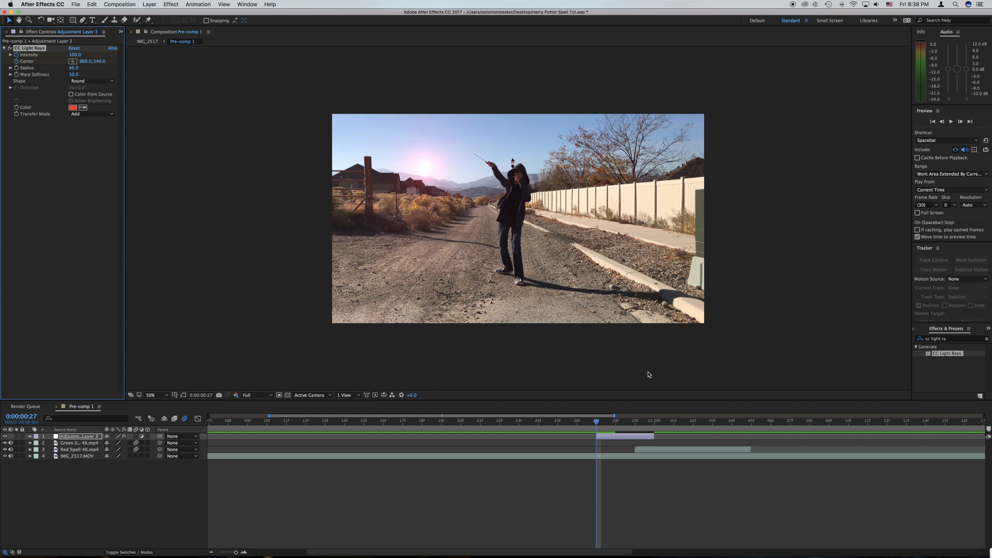
Step: Keyframe the CC Light Rays center along the wand tip: 1448, 408 at 0:00:00:27, 1720, 472 at 0:00:00:28 and 2128, 764 at 0:00:00:29
left_click(73, 61)
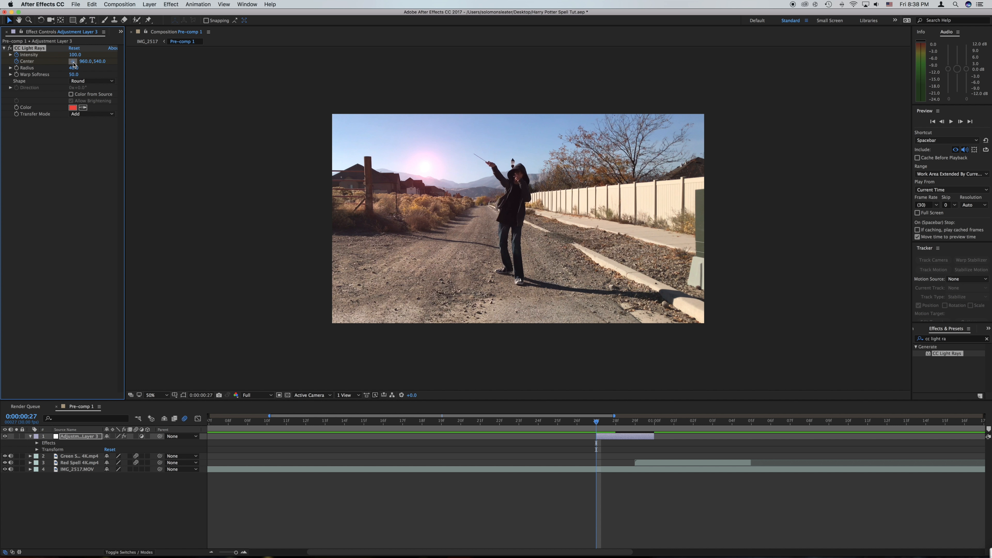
left_click(473, 153)
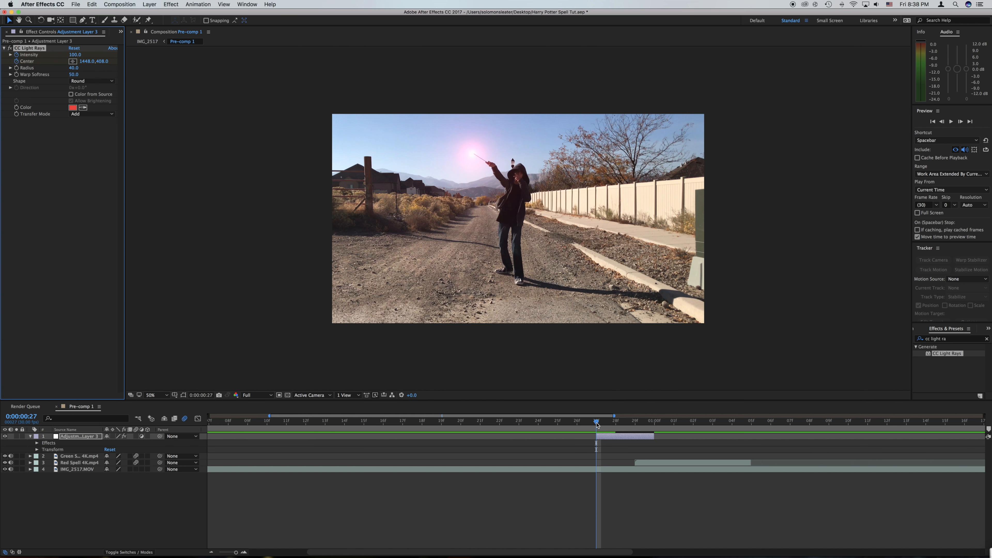
key("Page_Down")
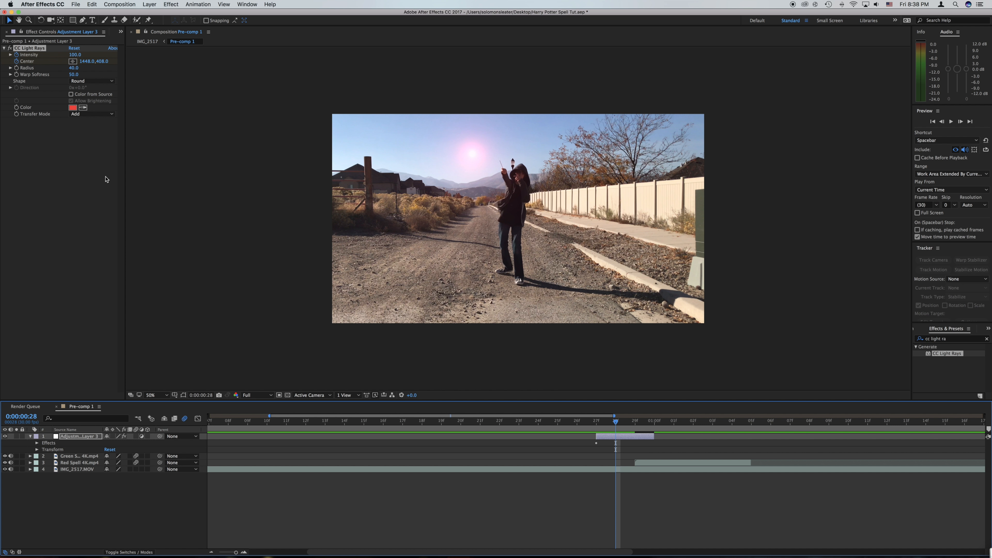
left_click(72, 61)
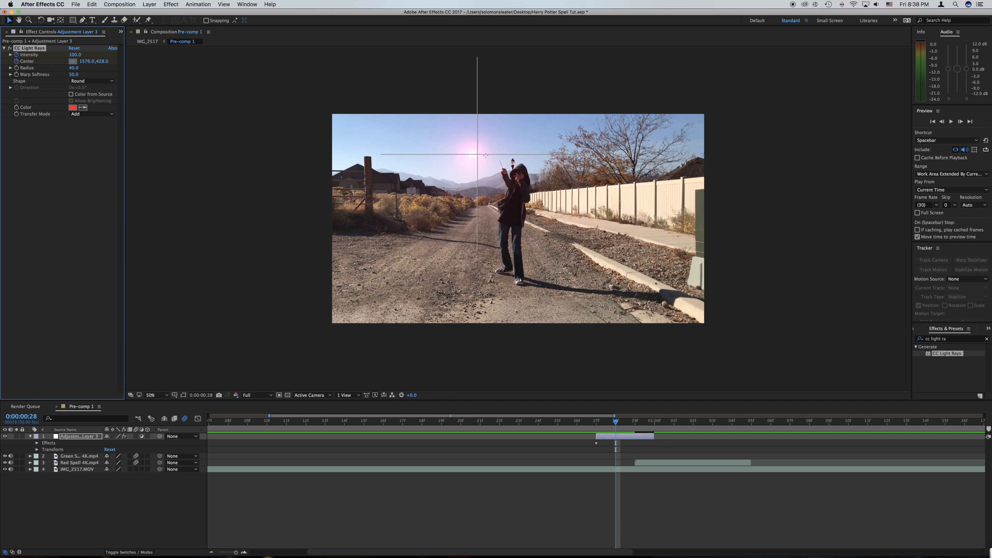
left_click(499, 160)
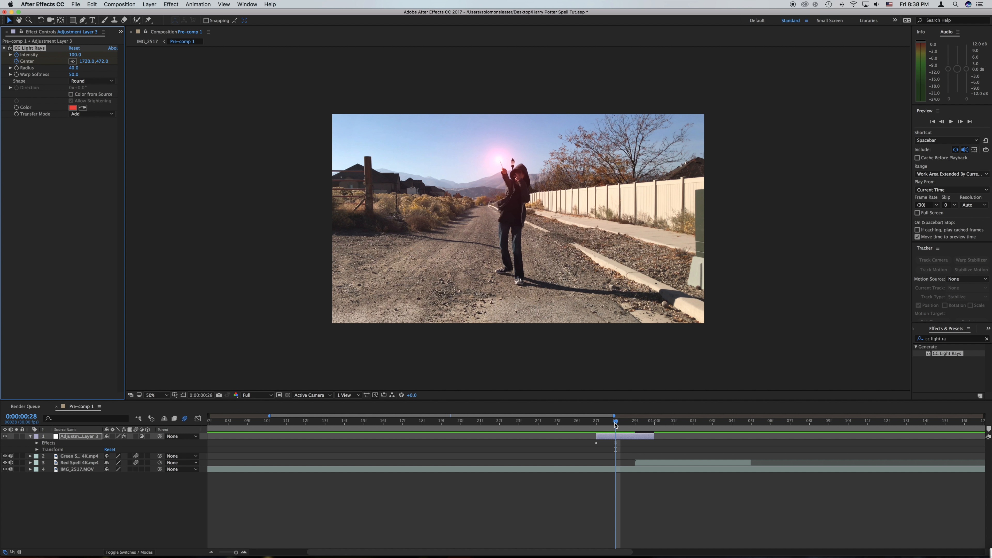
left_click_drag(615, 425, 635, 423)
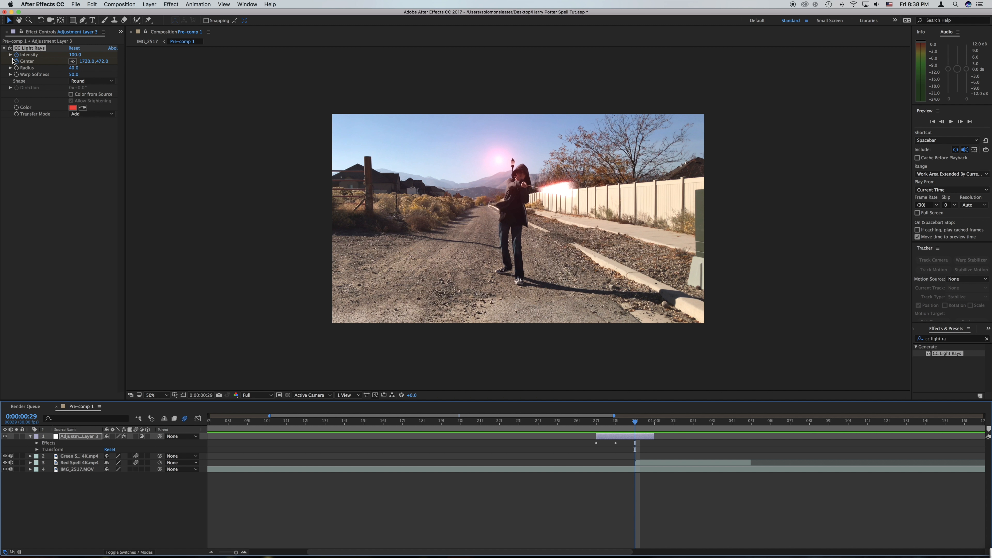
left_click(73, 61)
left_click(538, 189)
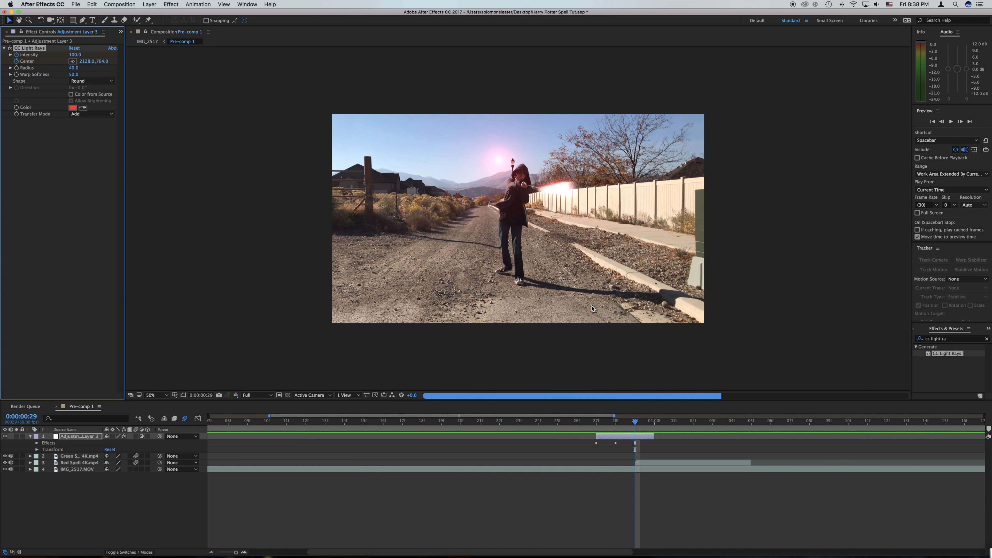
Step: Keyframe the CC Light Rays intensity at 200 on 0:00:00:28 and 300 on 0:00:00:29
left_click_drag(636, 423, 596, 426)
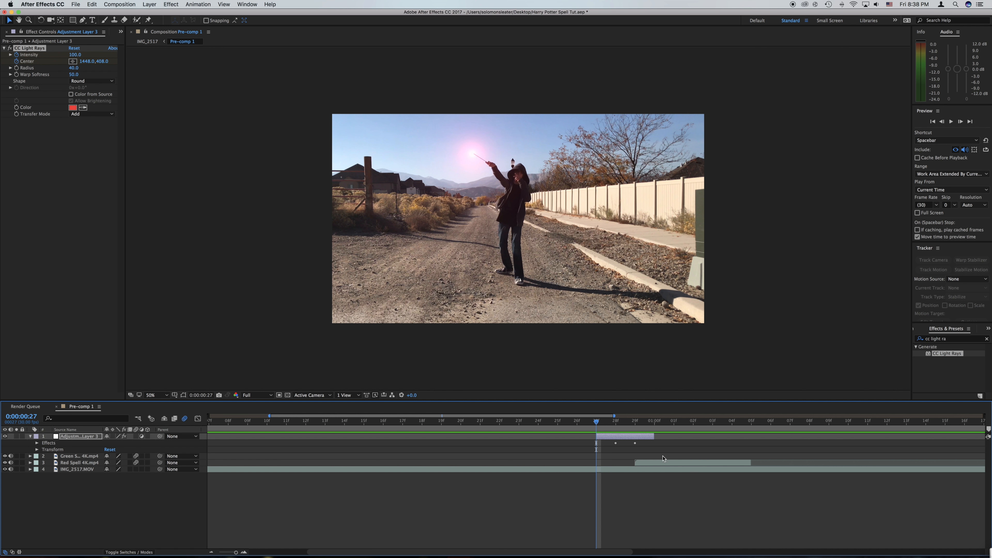
left_click_drag(597, 427, 615, 424)
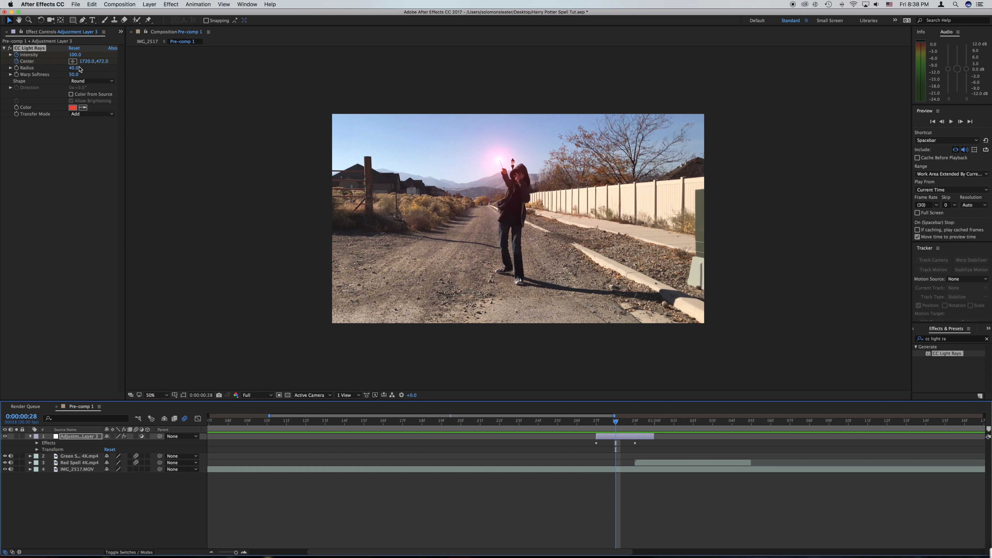
left_click(74, 55)
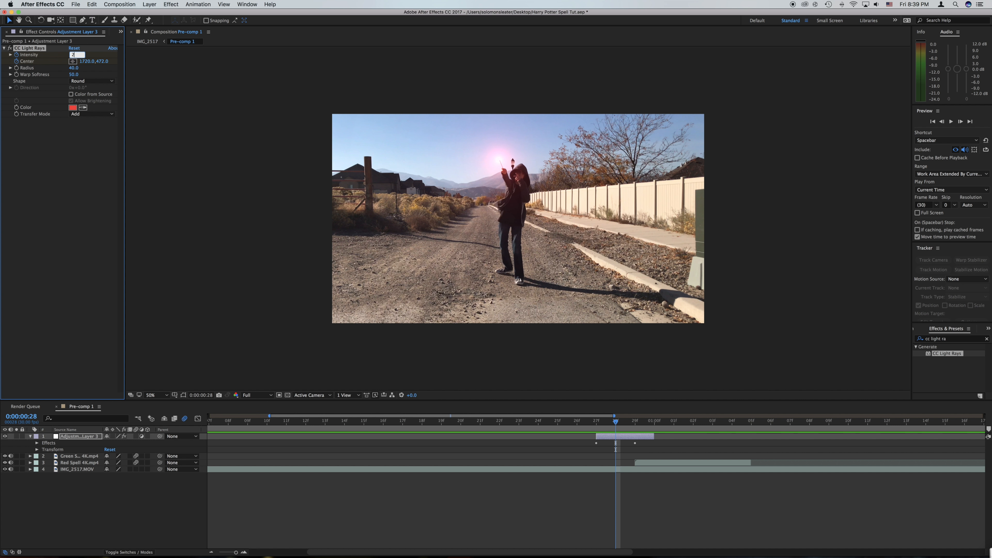
key("Return")
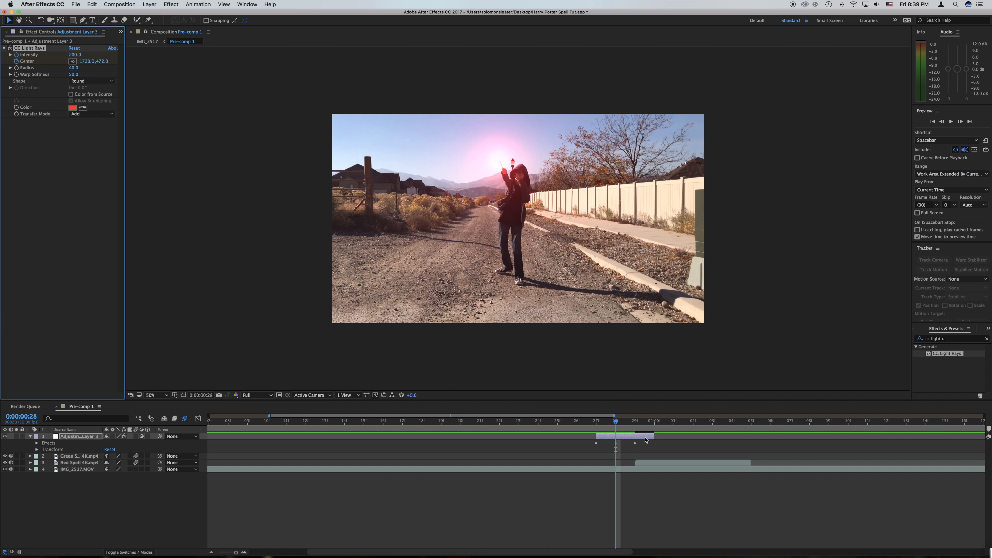
key("Page_Down")
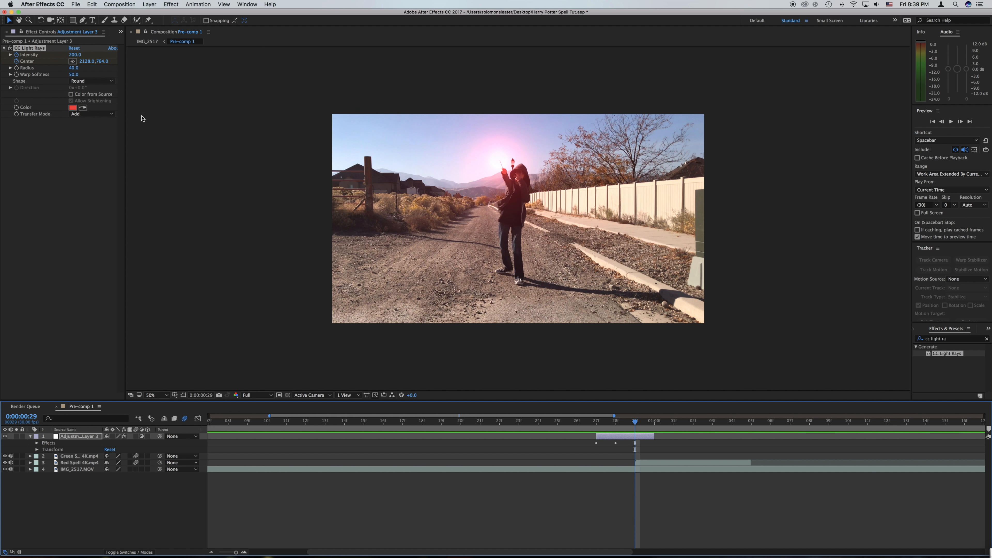
left_click(75, 55)
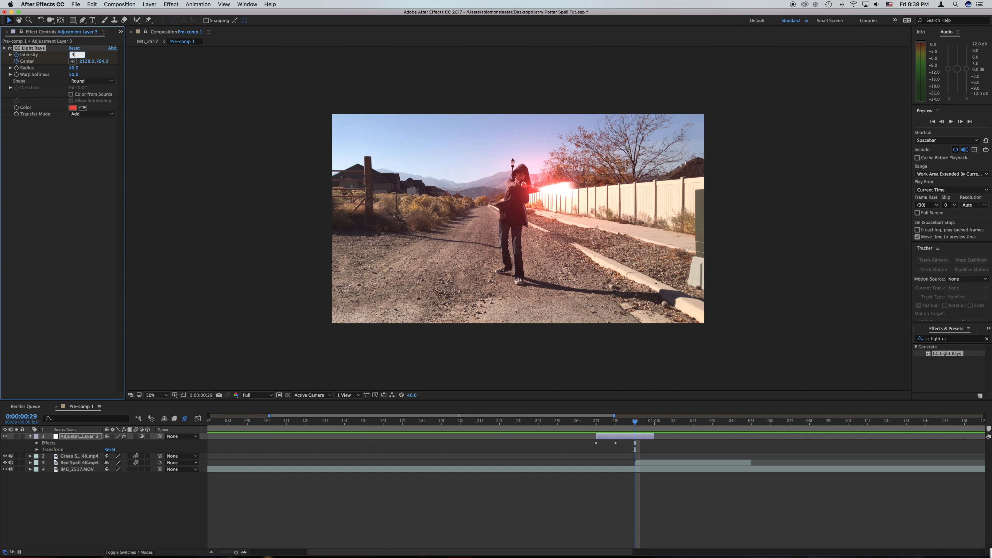
key("Return")
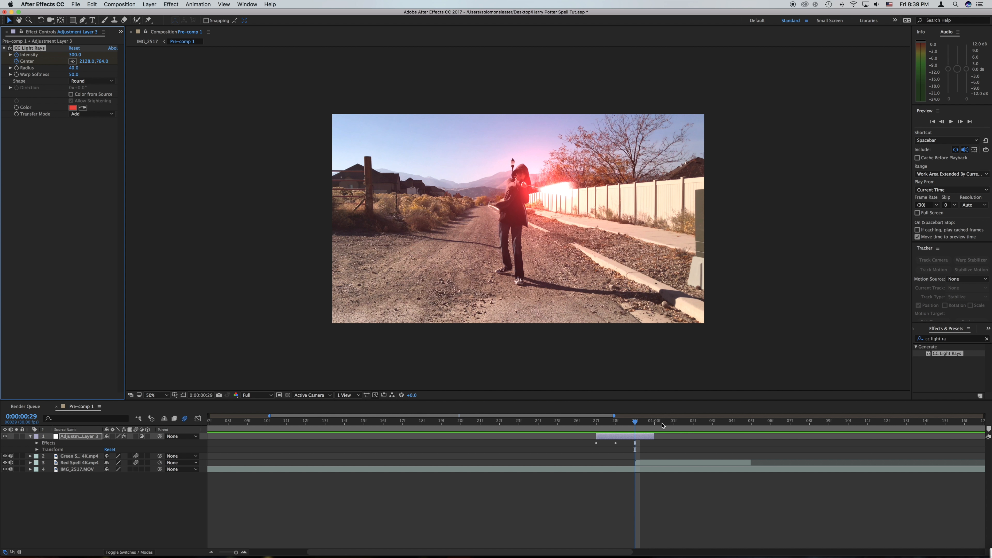
Step: Set the CC Light Rays intensity to 0 at 0:00:01:00
left_click_drag(636, 423, 658, 426)
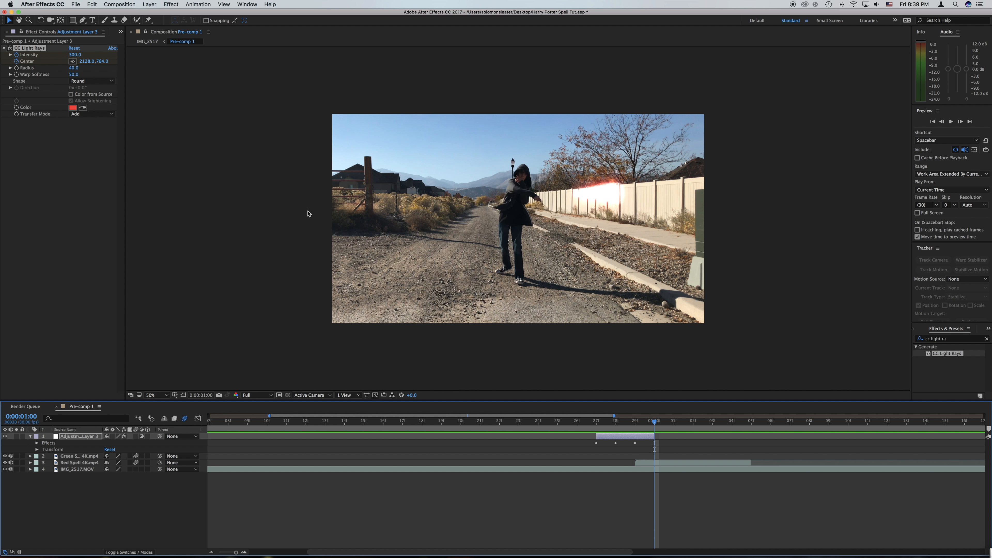
left_click(74, 55)
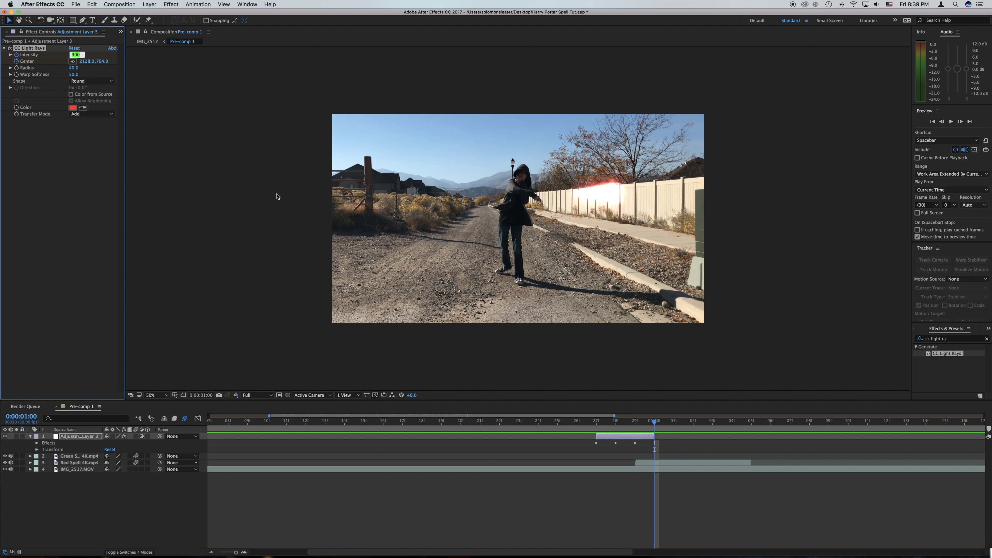
type("0")
key("Return")
Step: Preview the red wand flash from 0:00:00:19 and scrub through it to 0:00:00:28
key("space")
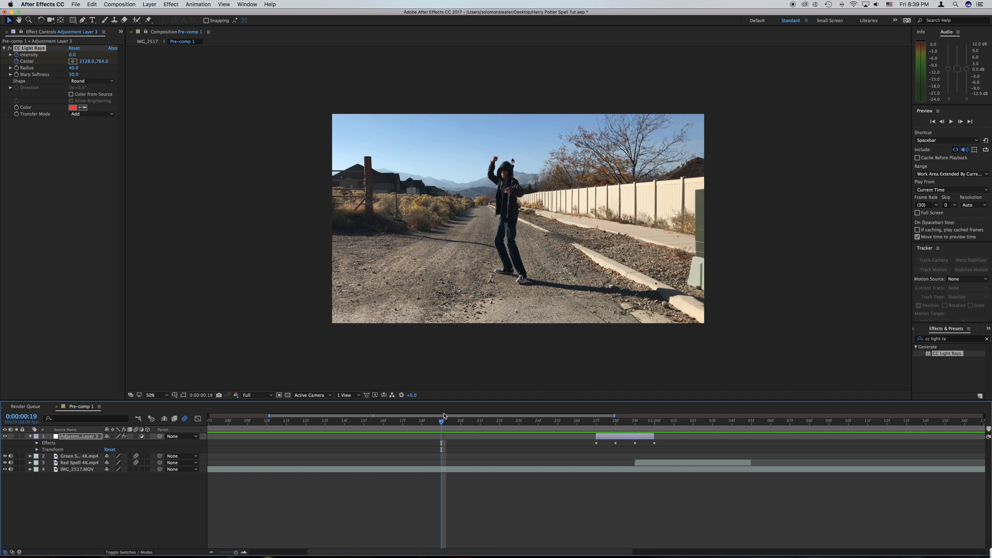
key("space")
left_click_drag(595, 429, 616, 429)
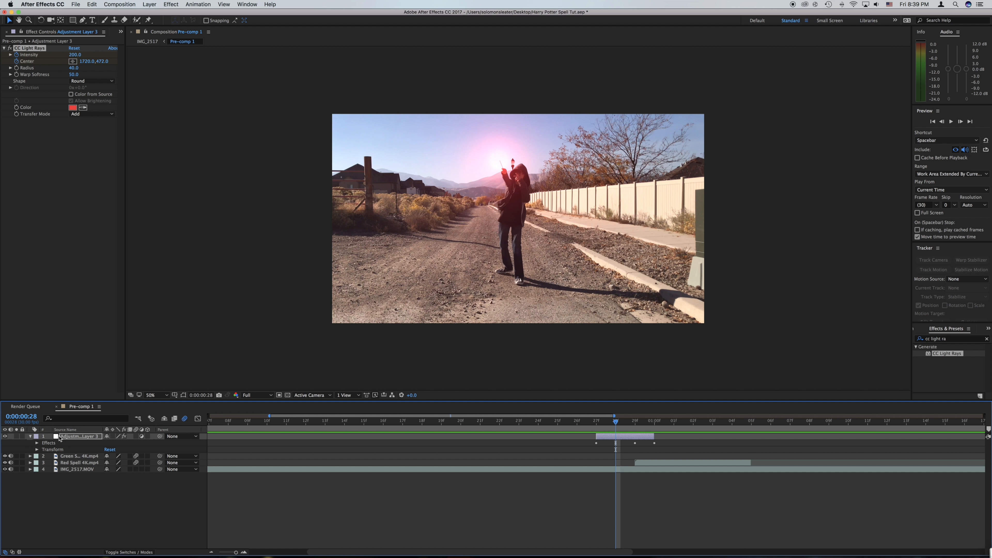
Step: Duplicate the light rays adjustment layer and move the copy to start at 0:00:01:19, two frames before the green spell
left_click(29, 437)
left_click(66, 438)
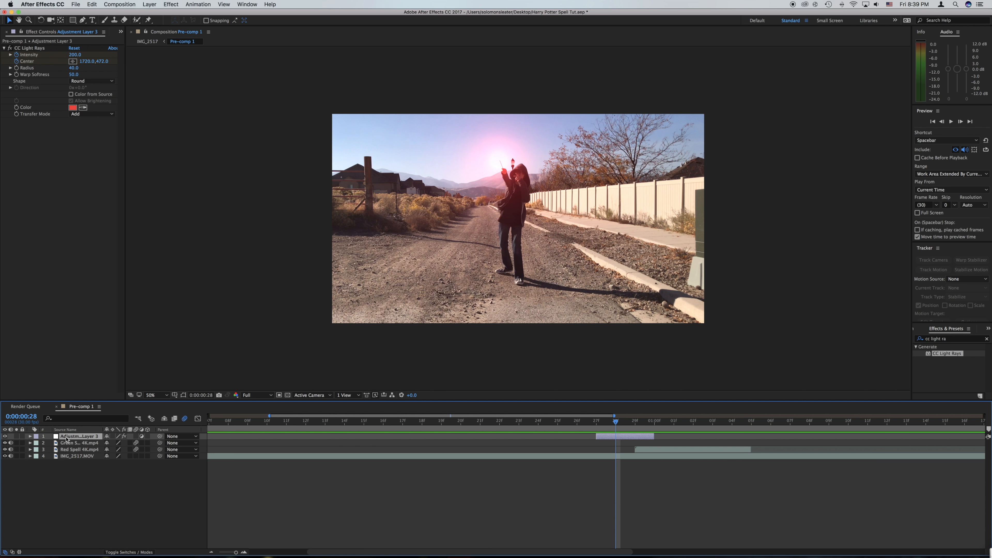
key("super+d")
scroll(634, 501, "right", 5)
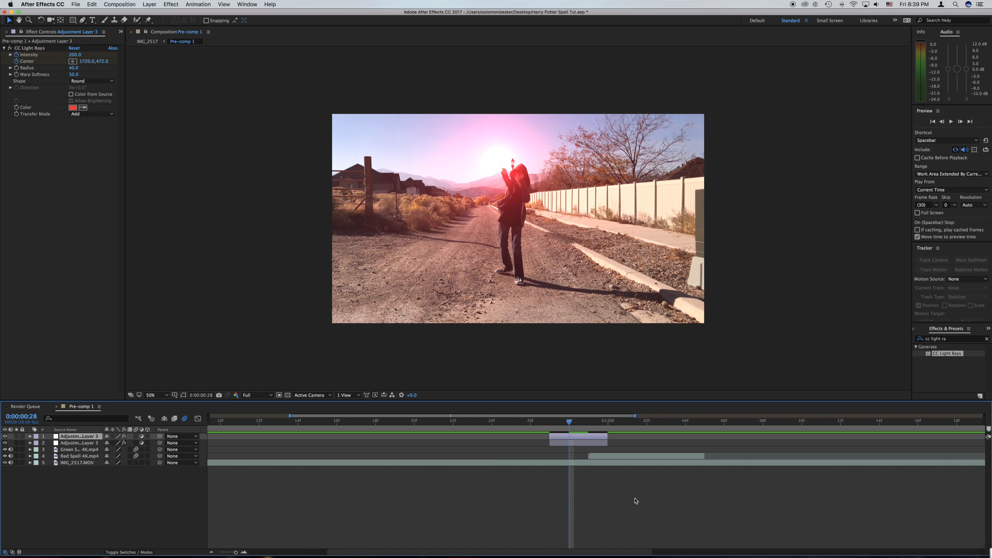
scroll(634, 501, "right", 4)
left_click_drag(319, 437, 700, 454)
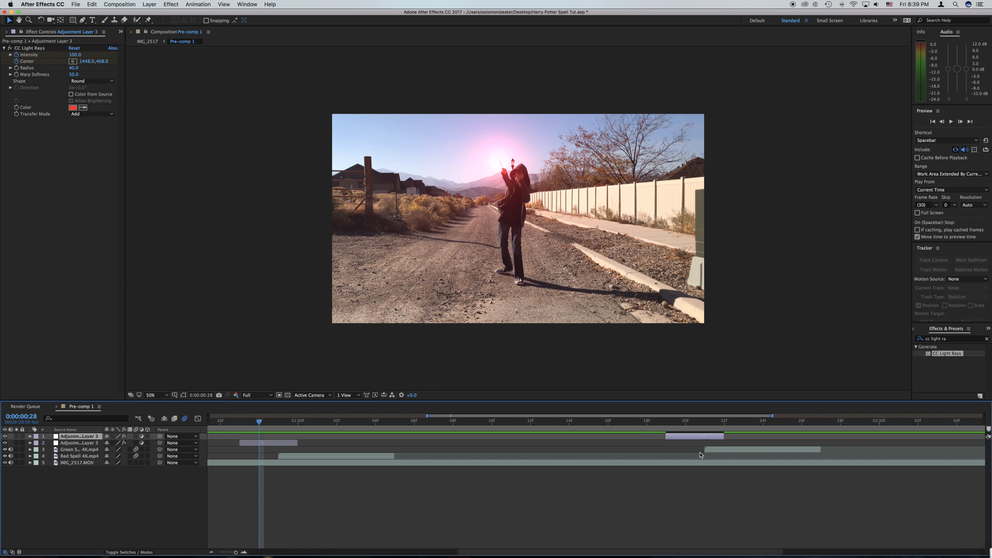
Step: Reposition the duplicated CC Light Rays center on the wand tip at 0:00:01:19 (2152, 568) and at 0:00:01:20
left_click(666, 422)
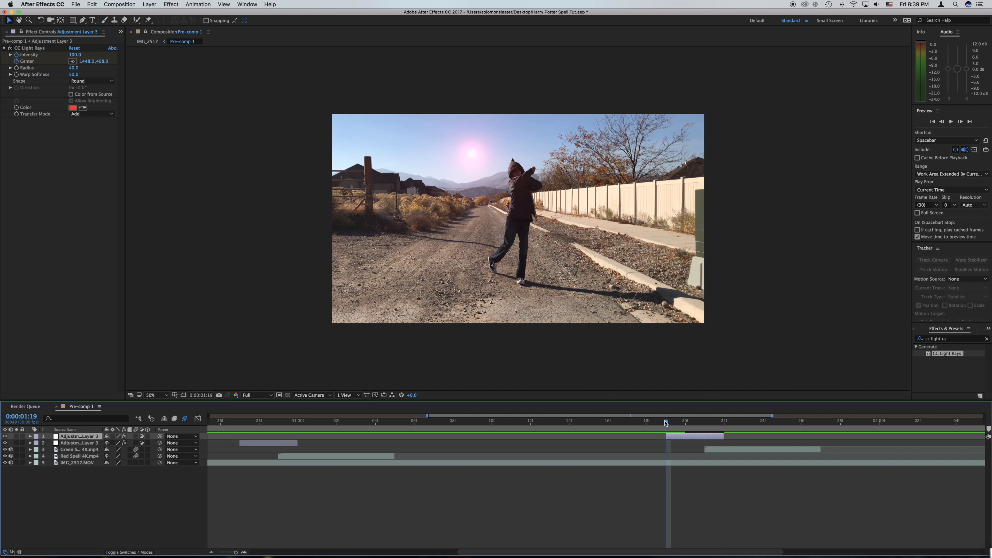
mouse_move(666, 425)
left_mouse_down()
mouse_move(703, 421)
mouse_move(666, 422)
left_mouse_up()
left_click(73, 61)
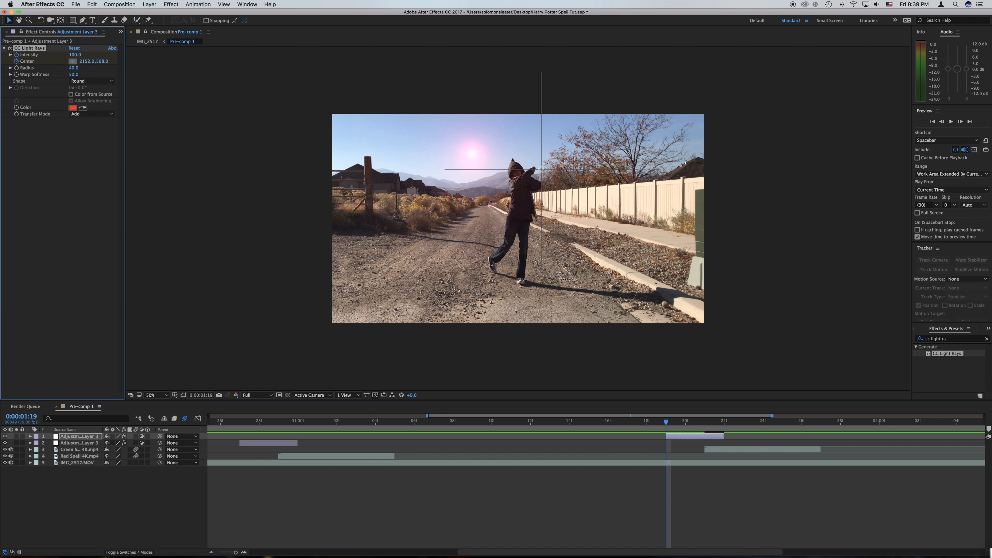
left_click(541, 170)
left_click_drag(666, 423, 686, 423)
left_click(73, 62)
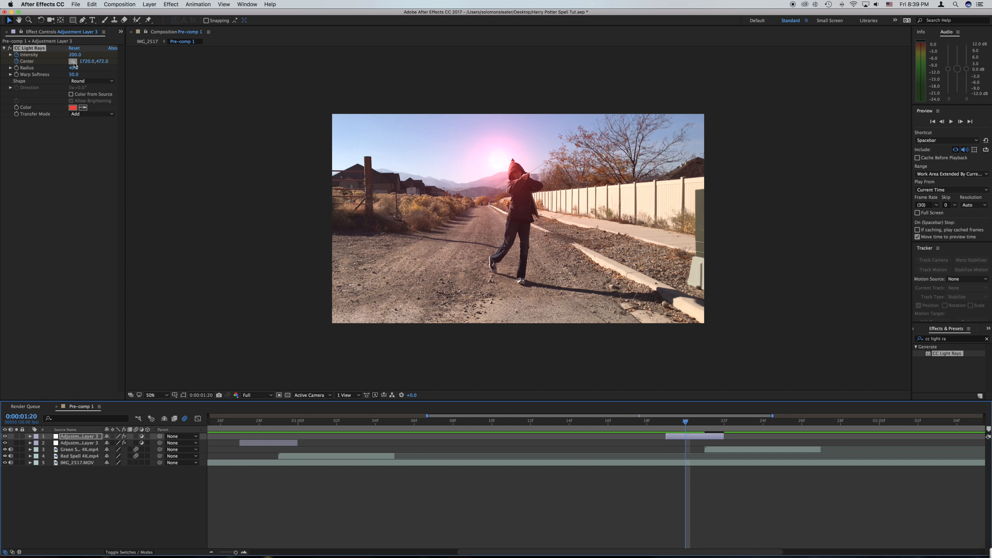
left_click(543, 164)
Step: Keyframe the duplicated CC Light Rays center at 1772, 856 on the wand tip at 0:00:01:21
left_click(704, 421)
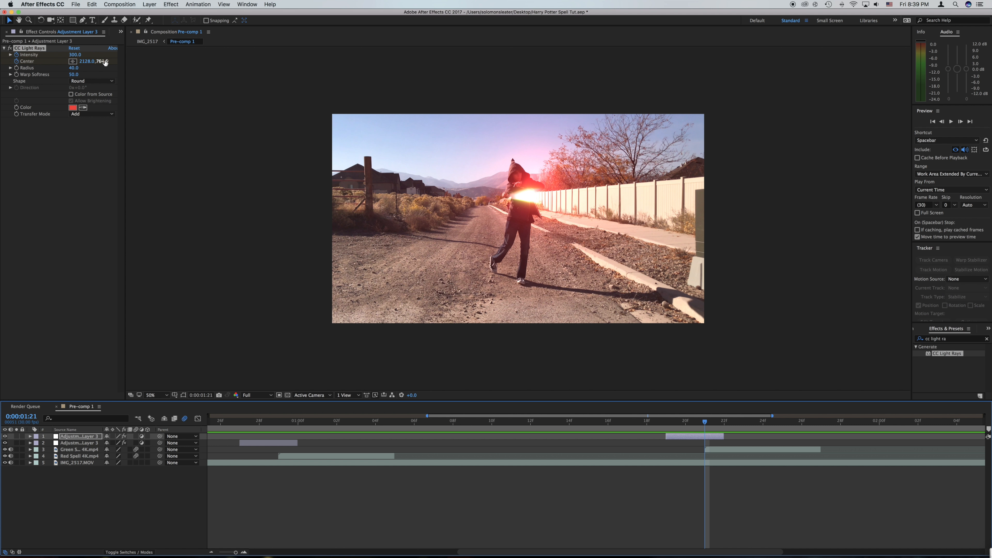
left_click(72, 62)
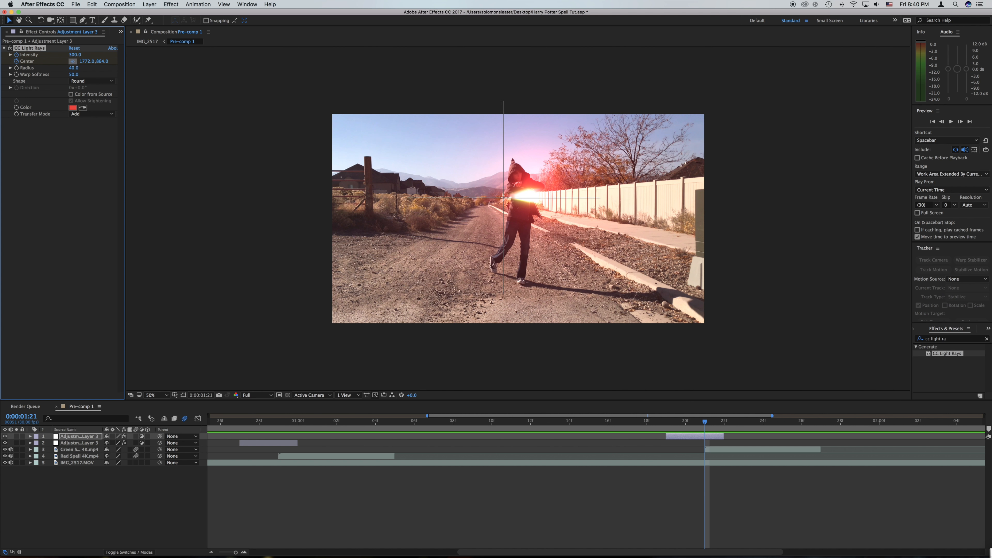
left_click(503, 196)
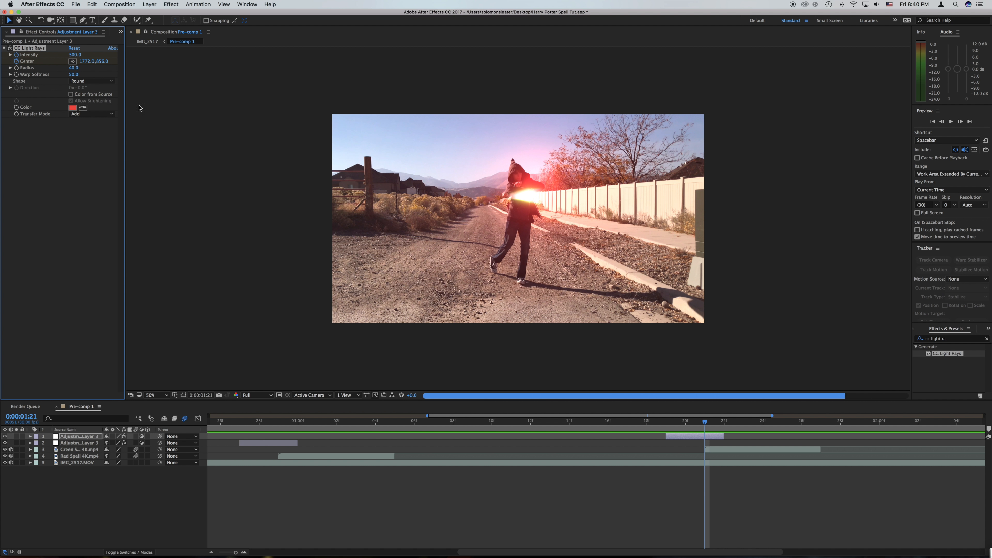
Step: Change the duplicated CC Light Rays color to green and preview the composition
left_click(72, 108)
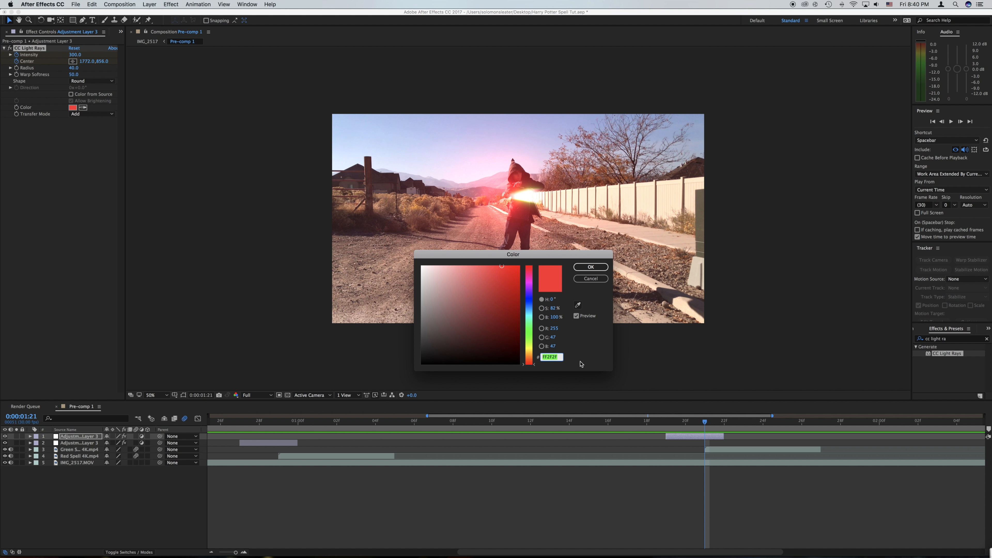
left_click_drag(529, 344, 529, 339)
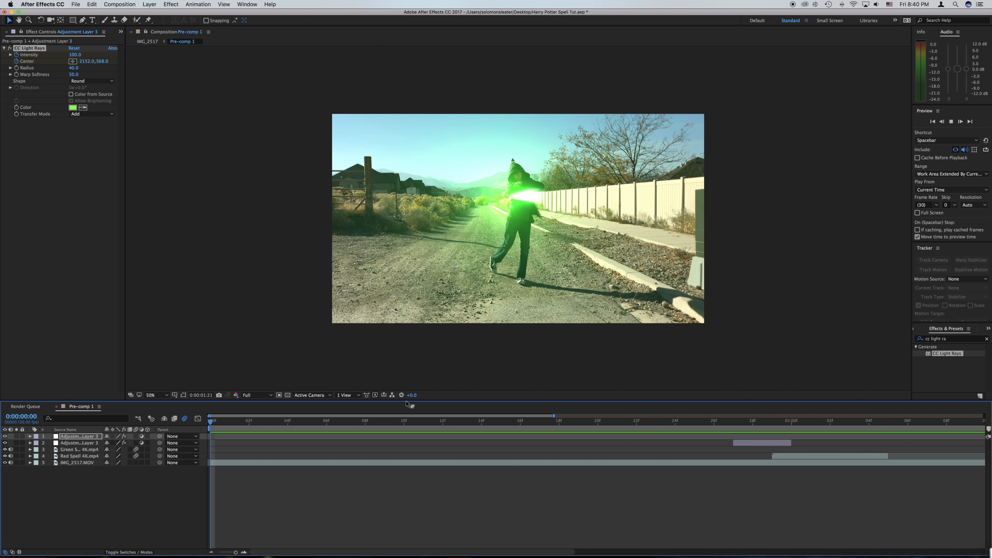
key("space")
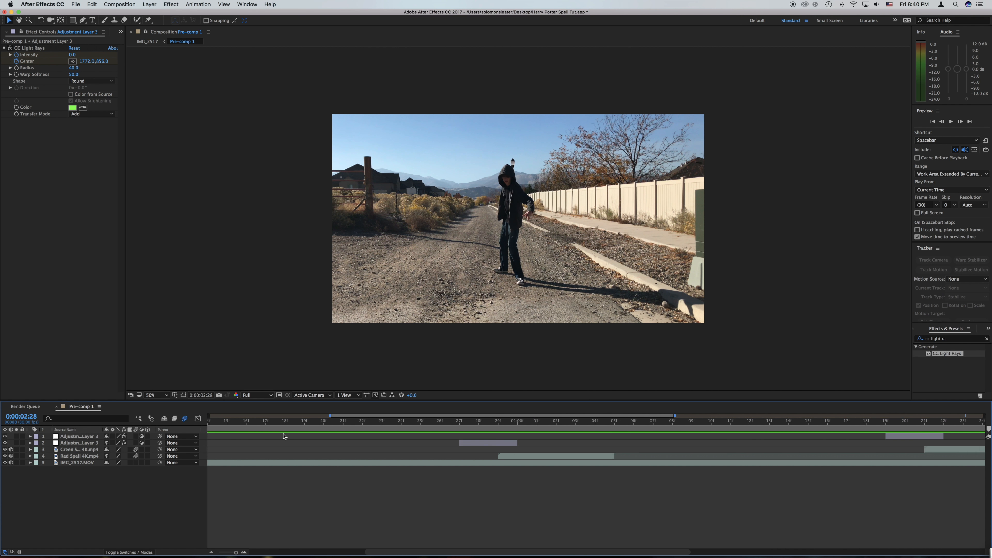
Step: Create a new adjustment layer and trim it to run from the red spell's start at 0:00:00:29 to about 0:00:01:04
left_click(146, 4)
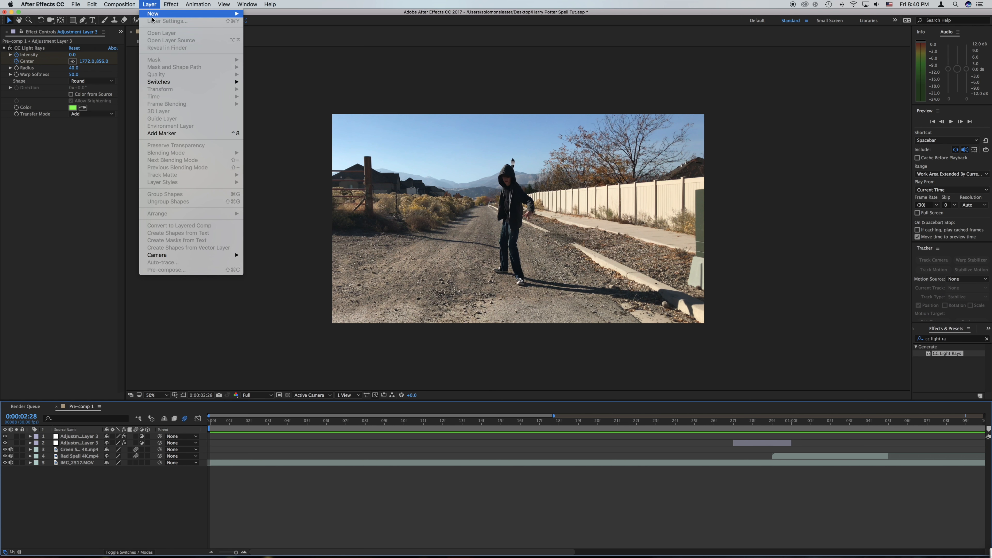
mouse_move(219, 14)
left_click(273, 60)
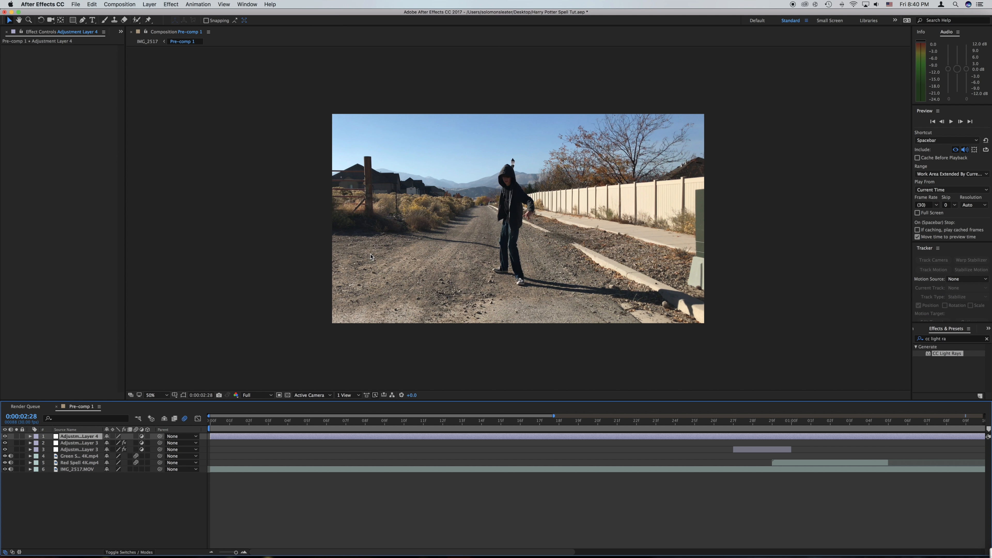
left_click(734, 424)
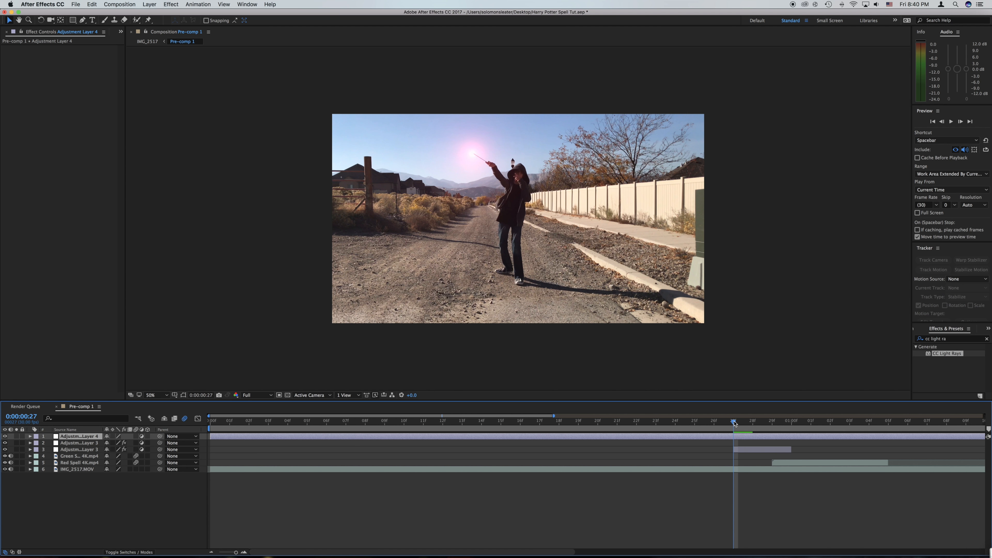
left_click_drag(733, 423, 772, 423)
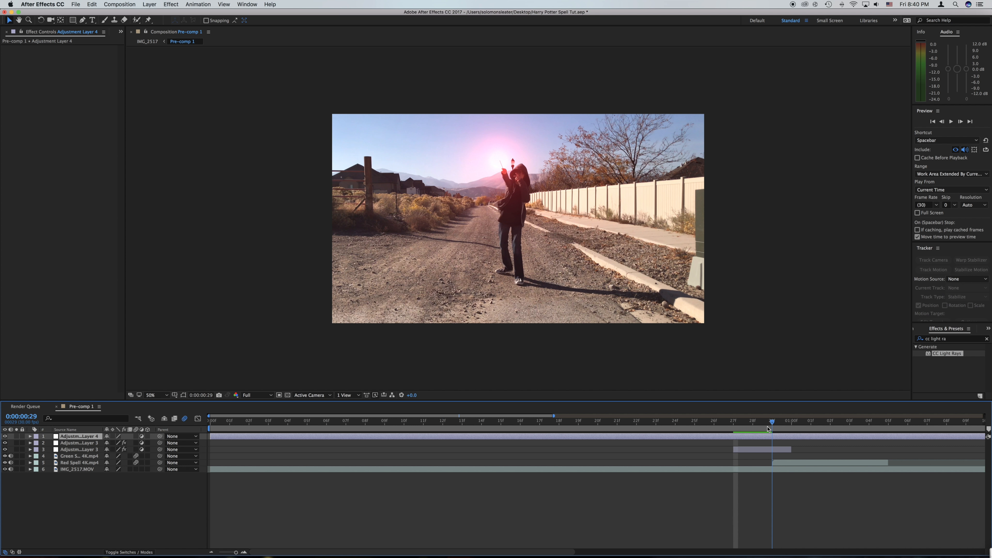
left_click_drag(211, 436, 769, 433)
left_click_drag(235, 552, 224, 552)
left_click_drag(511, 426, 572, 423)
left_click_drag(226, 553, 207, 554)
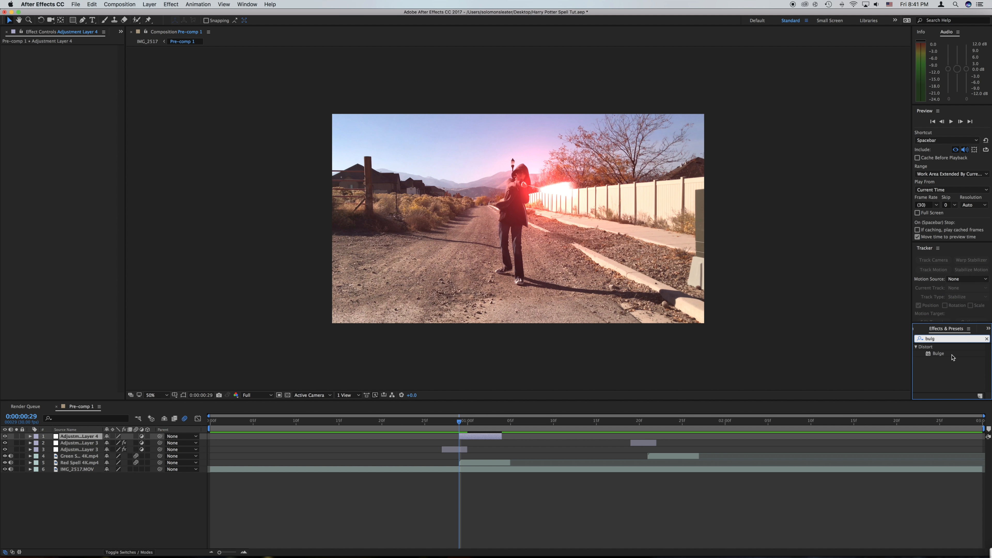
Step: Apply the Bulge effect to the new adjustment layer and center it on the wand tip at 2128, 764
left_click_drag(943, 354, 492, 437)
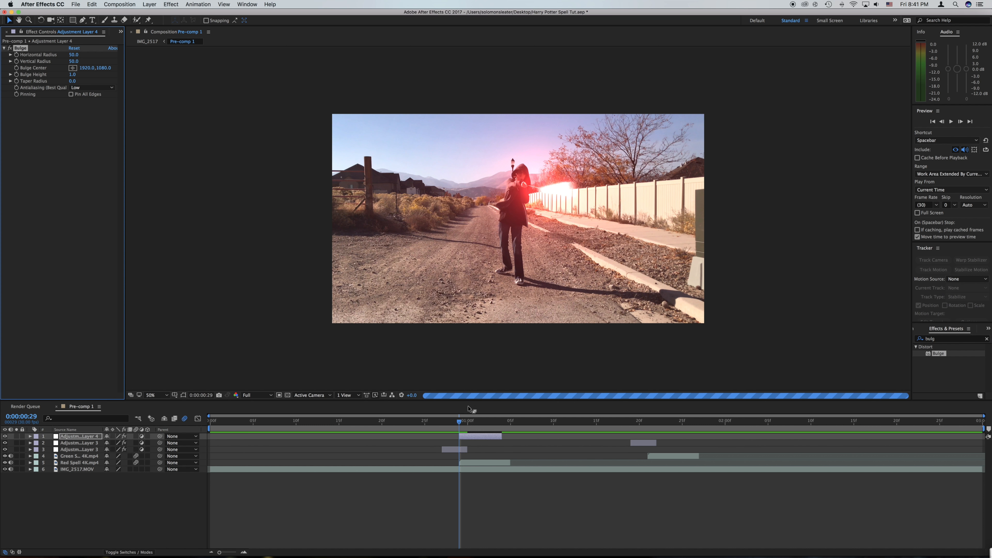
left_click(73, 69)
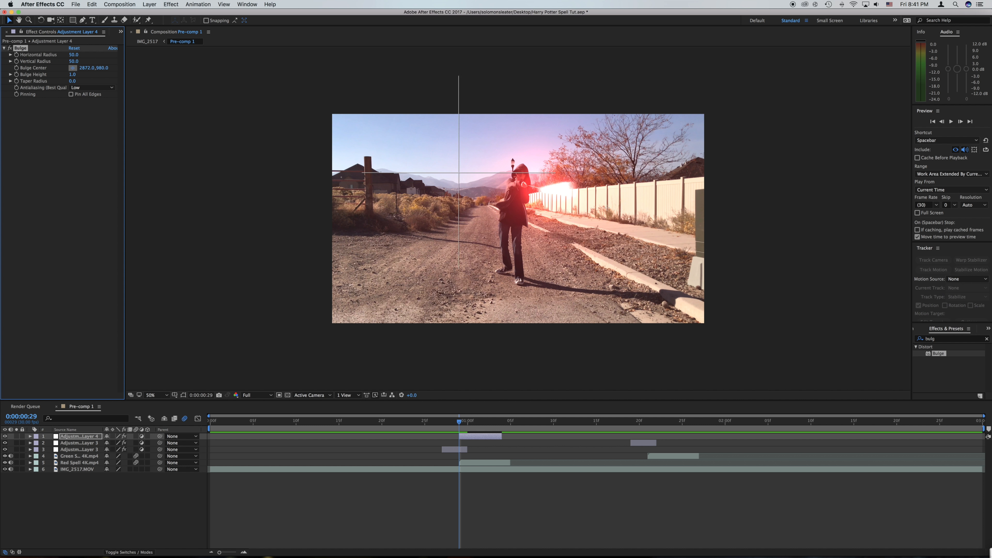
left_click(539, 188)
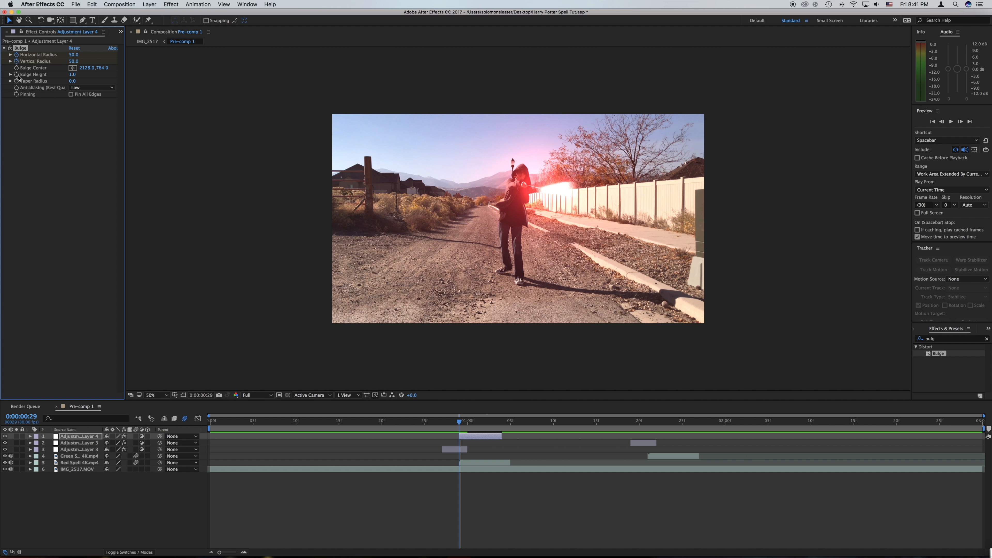
Step: Set the Bulge Height to 0.5 at 0:00:00:29, with keyframing on for the height and both radii
left_click(71, 74)
type("0.5")
key("Return")
Step: Keyframe the Bulge at 0:00:01:04 with a horizontal radius of 4589 and a vertical radius of 1569
left_click_drag(460, 427, 501, 426)
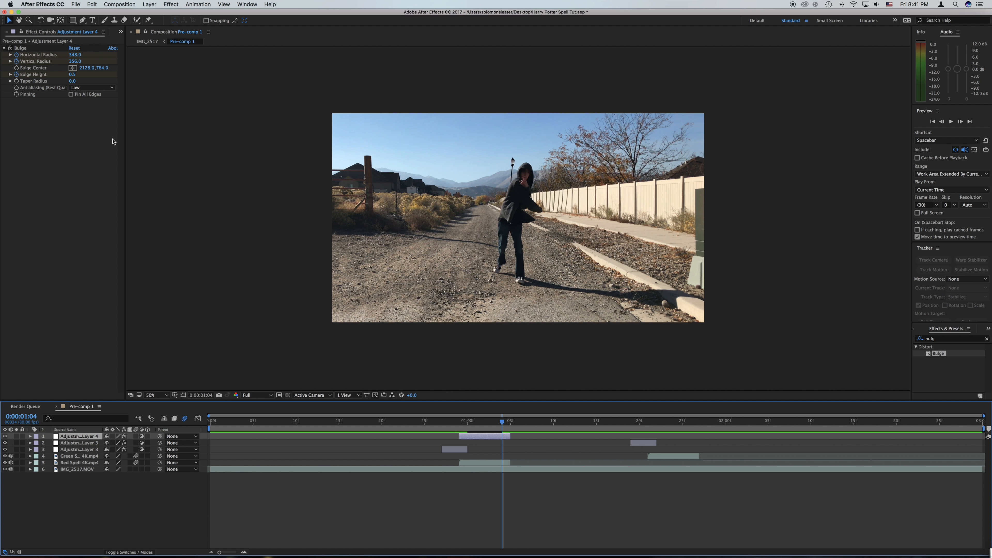
left_click(74, 61)
type("536")
key("Return")
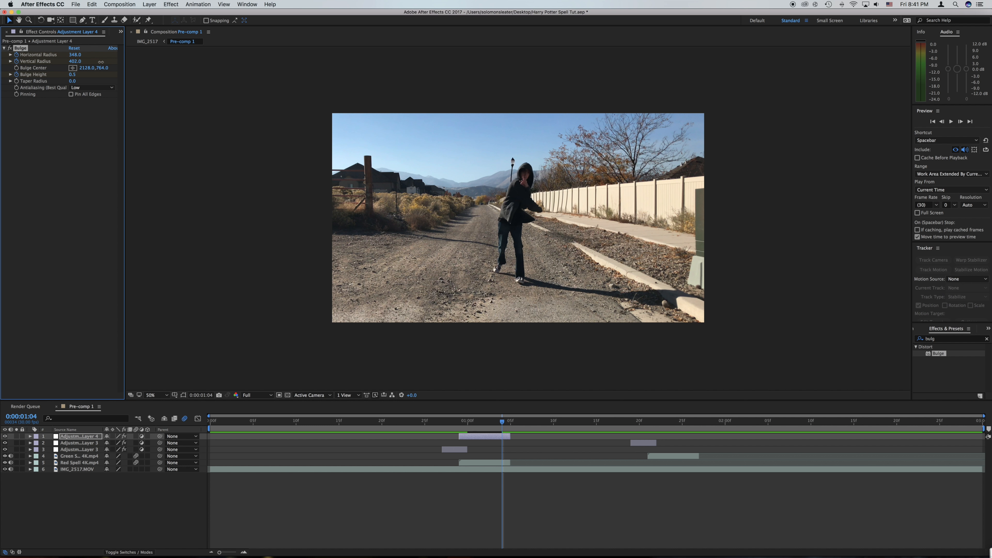
left_click_drag(157, 67, 550, 66)
left_click_drag(75, 54, 642, 97)
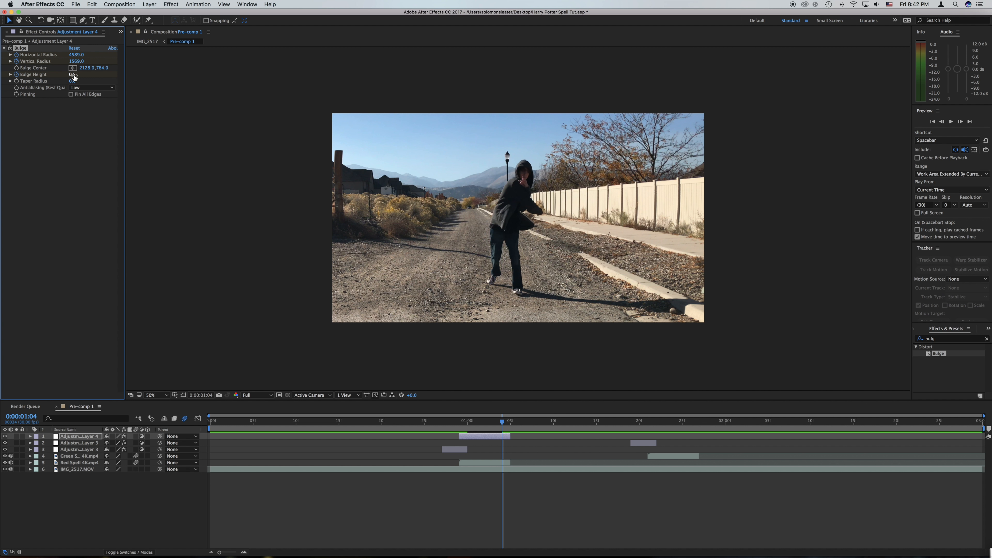
Step: Set the Bulge Height to 0 at 0:00:01:04
left_click_drag(11, 74, 18, 74)
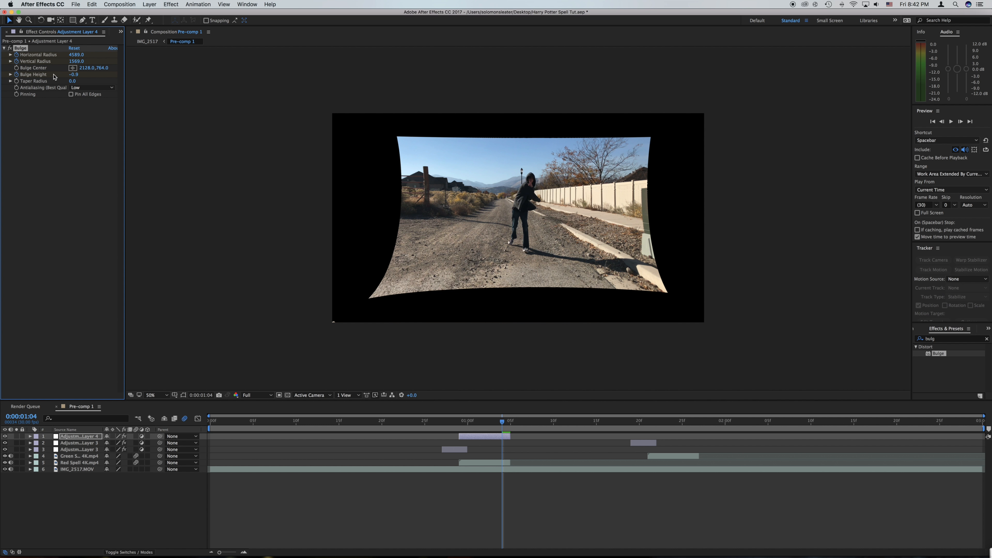
left_click(74, 75)
key("Return")
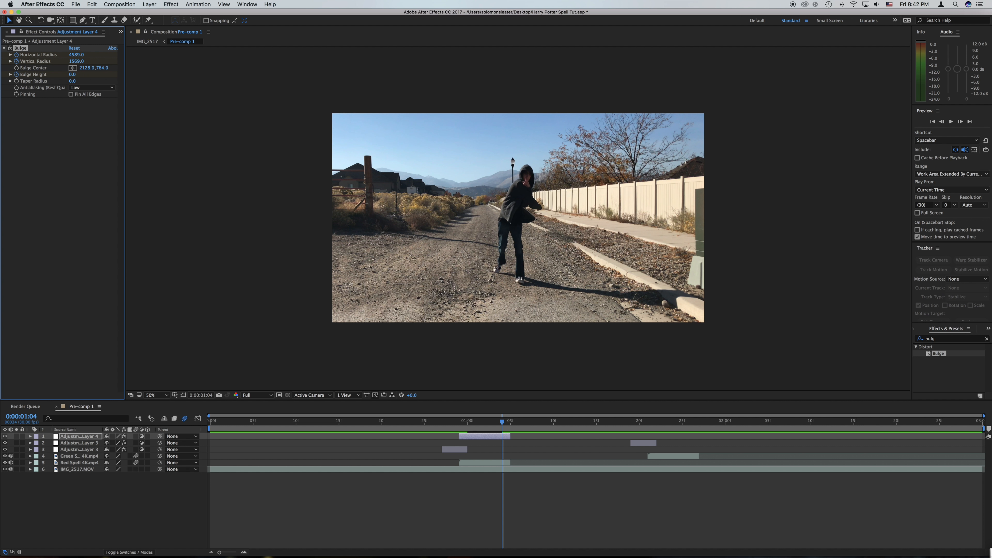
Step: Step back frame by frame from 0:00:01:03 to 0:00:00:29 to examine the bulge distortion
left_click(495, 423)
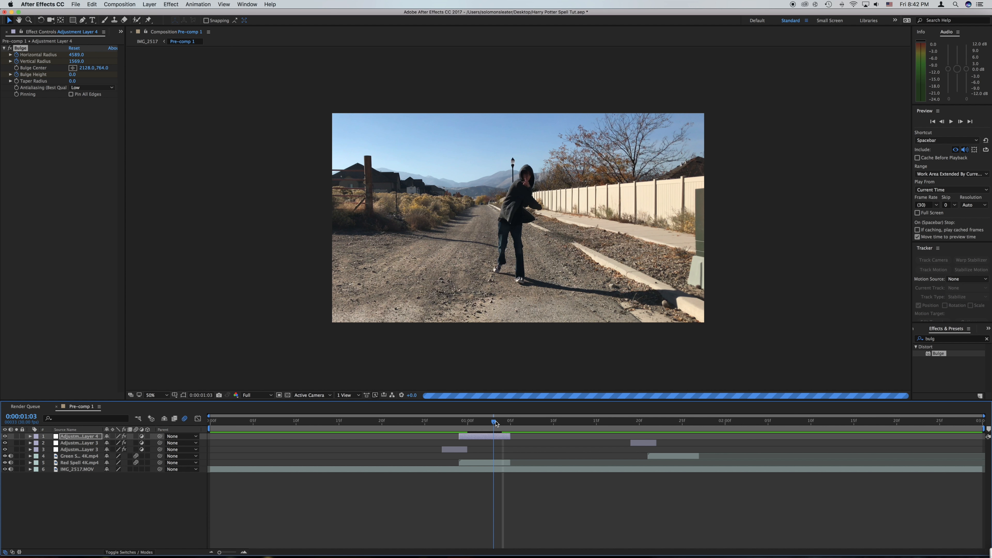
left_click(485, 423)
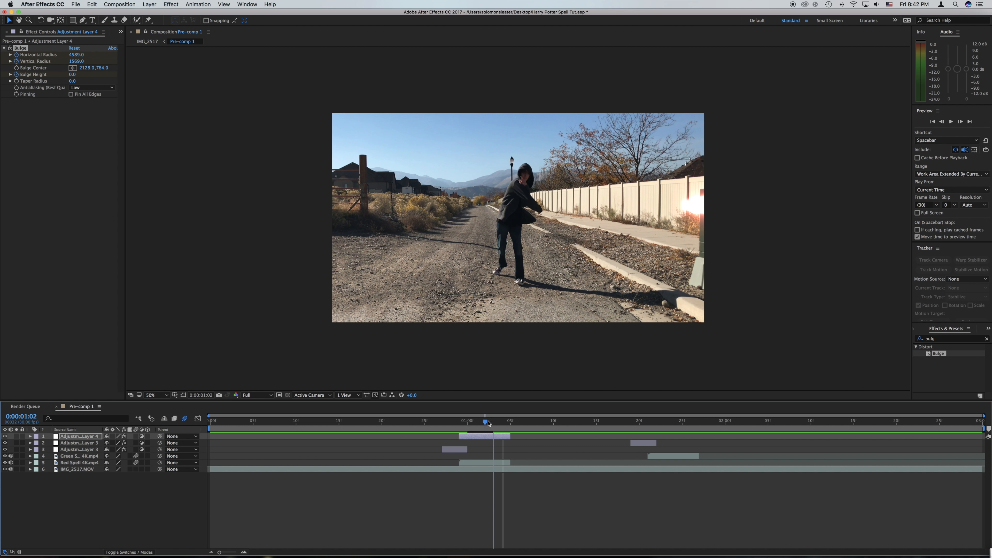
left_click(476, 423)
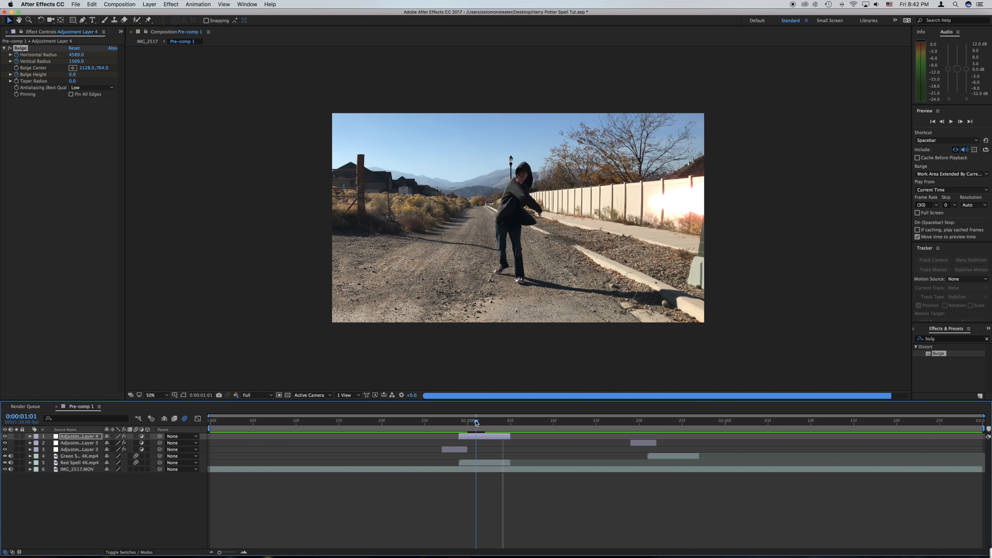
left_click(467, 422)
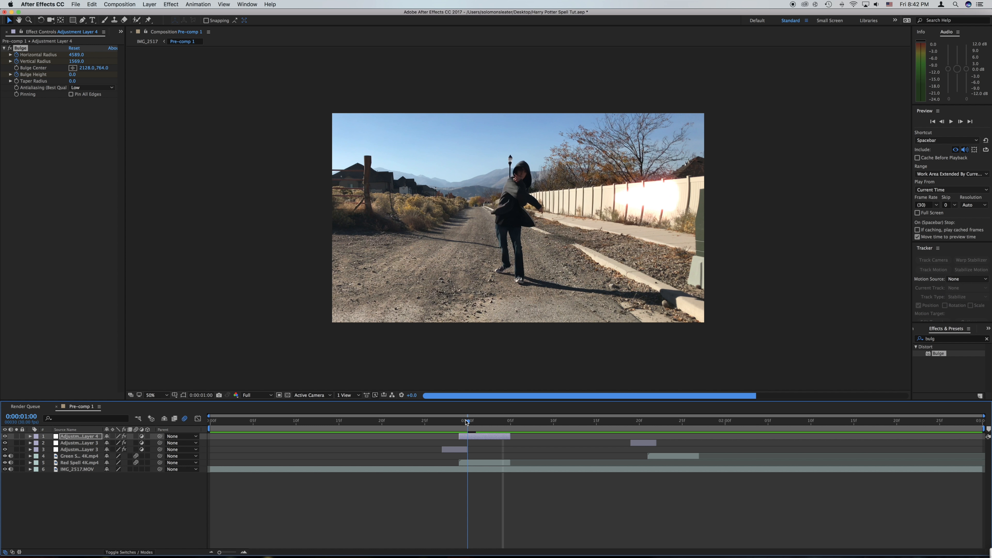
left_click(460, 423)
Step: Preview the red spell with its bulge several times from before the blast, including from 0:00:00:20 and 0:00:00:10
left_click_drag(459, 422, 365, 419)
key("space")
key("space")
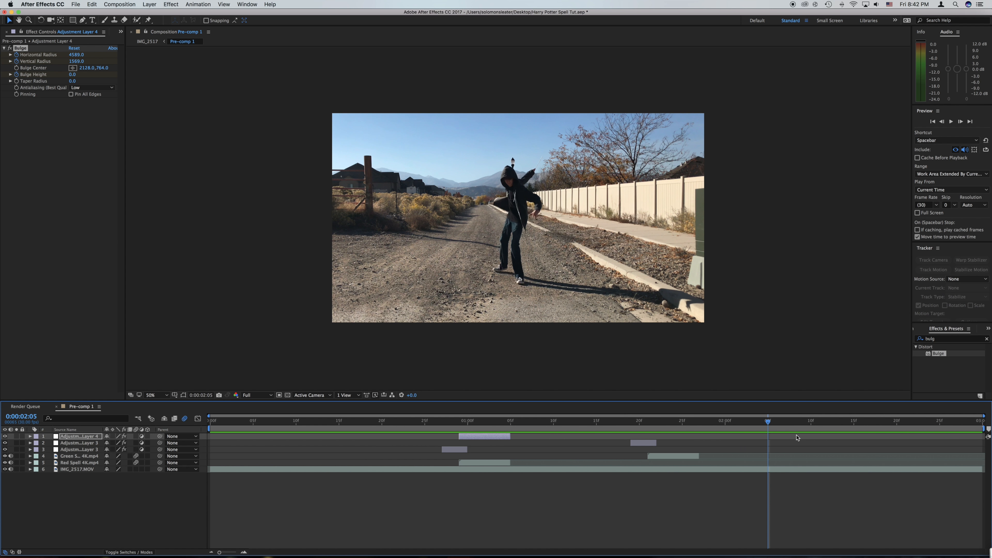
left_click(382, 422)
key("space")
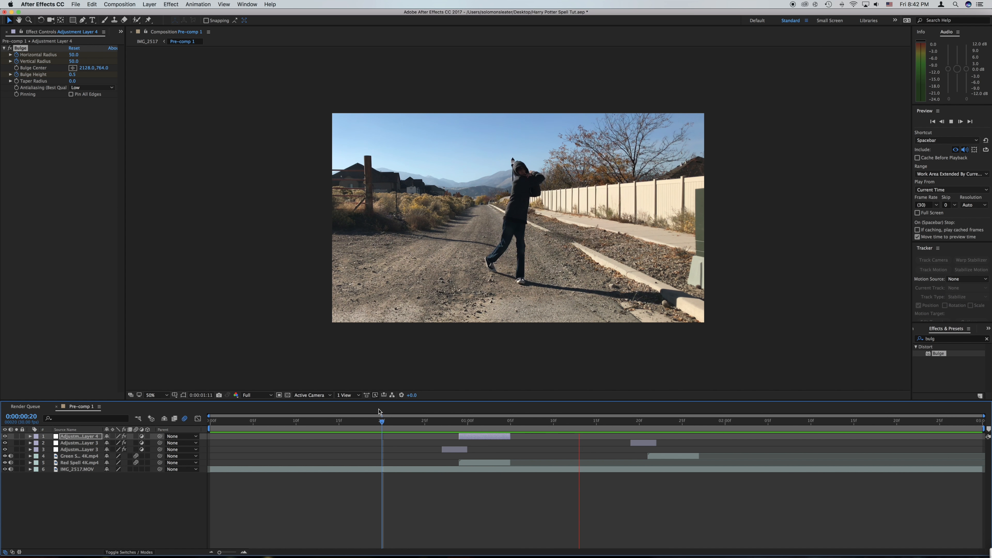
key("space")
left_click(295, 421)
key("space")
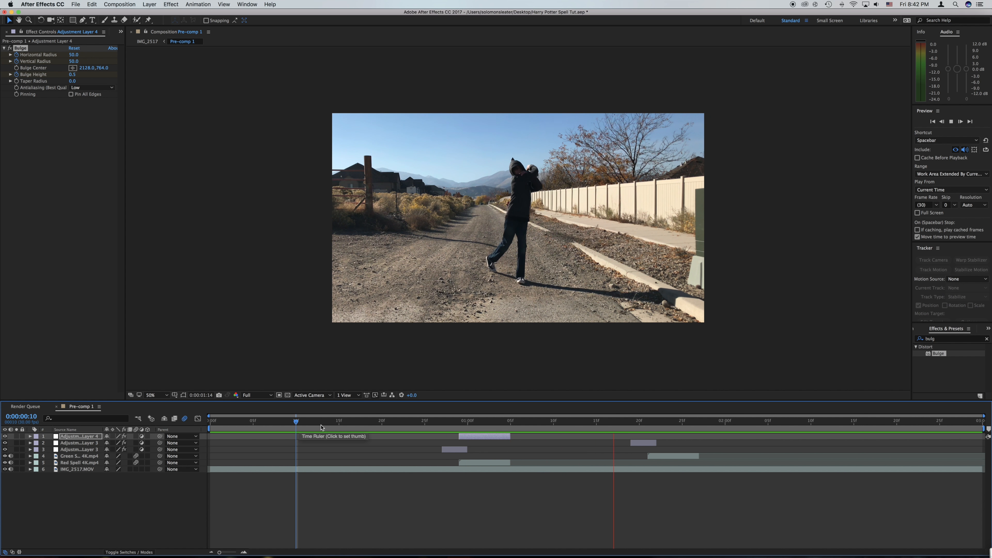
key("space")
Step: Duplicate the bulge adjustment layer and move the copy to start with the green spell at 0:00:01:21
left_click(87, 437)
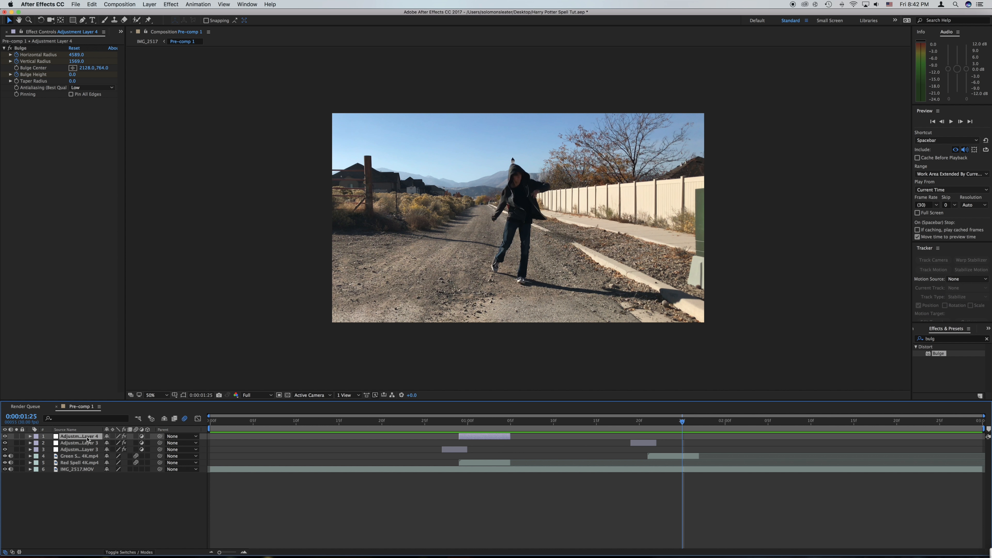
key("super+d")
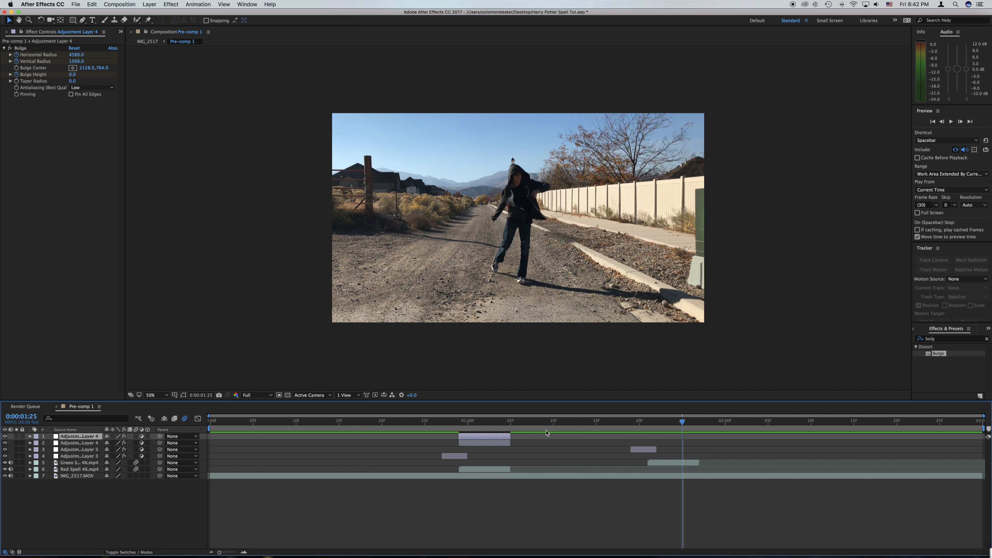
left_click_drag(472, 436, 648, 423)
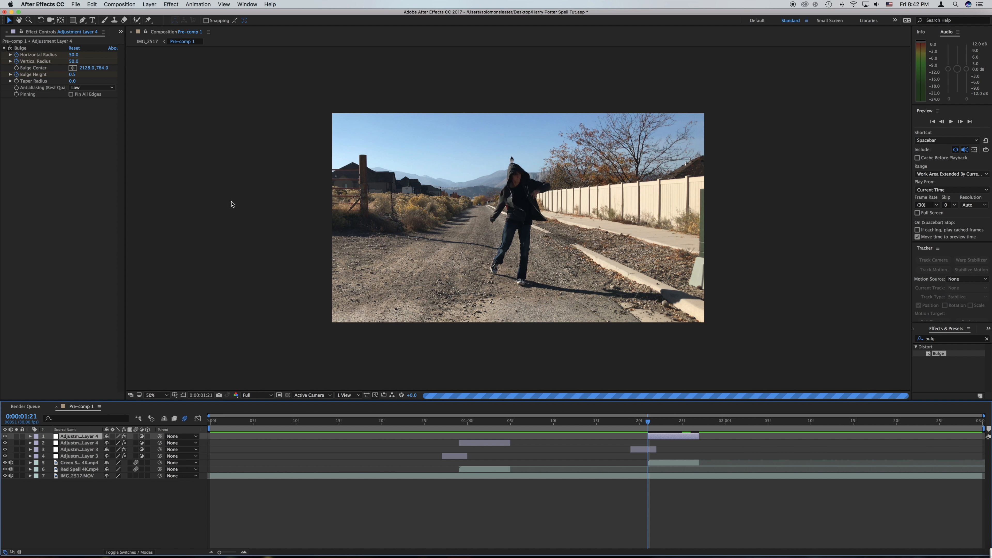
Step: Set the copied Bulge's center to 1796, 872 at the green spell's wand tip and preview from 0:00:01:14
left_click(72, 68)
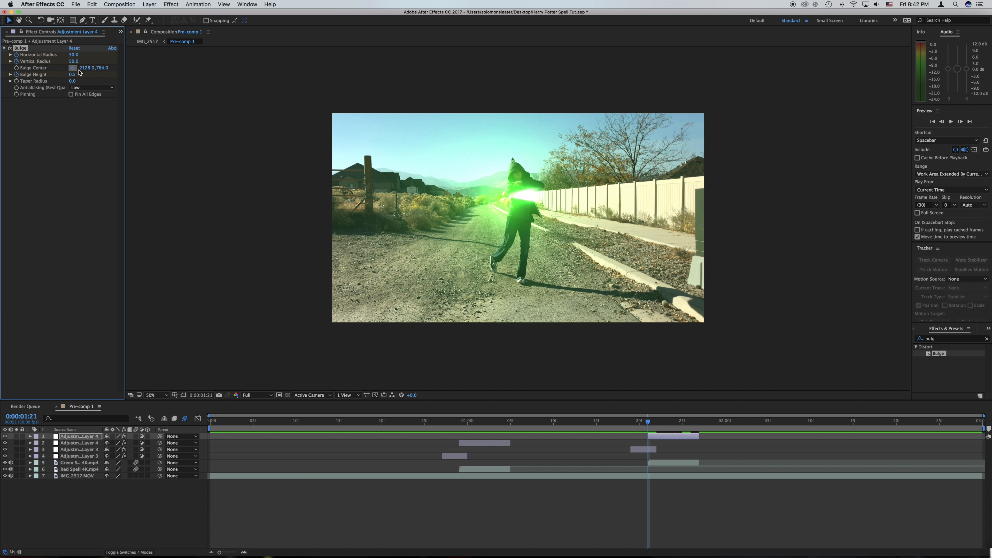
left_click(507, 198)
left_click_drag(648, 423, 589, 425)
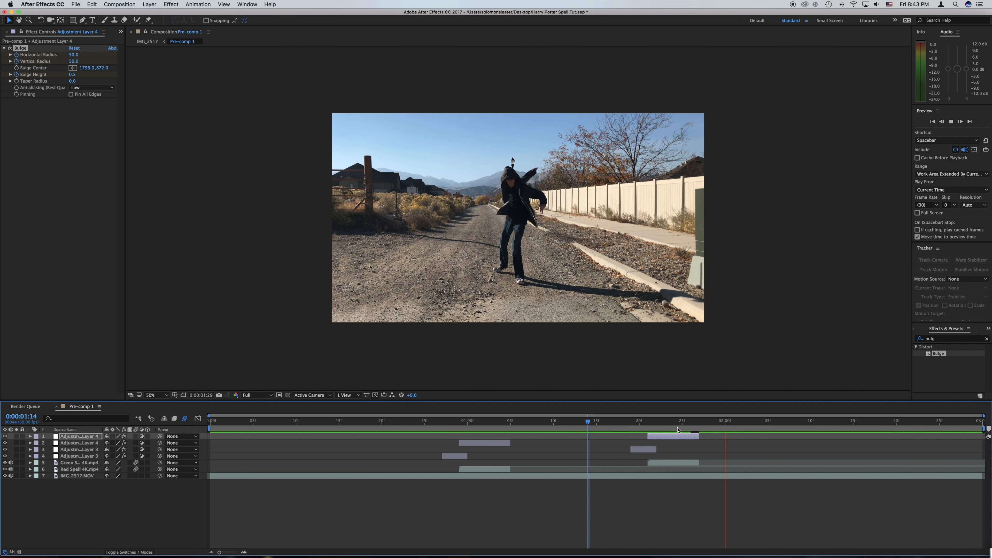
left_click_drag(664, 422, 648, 425)
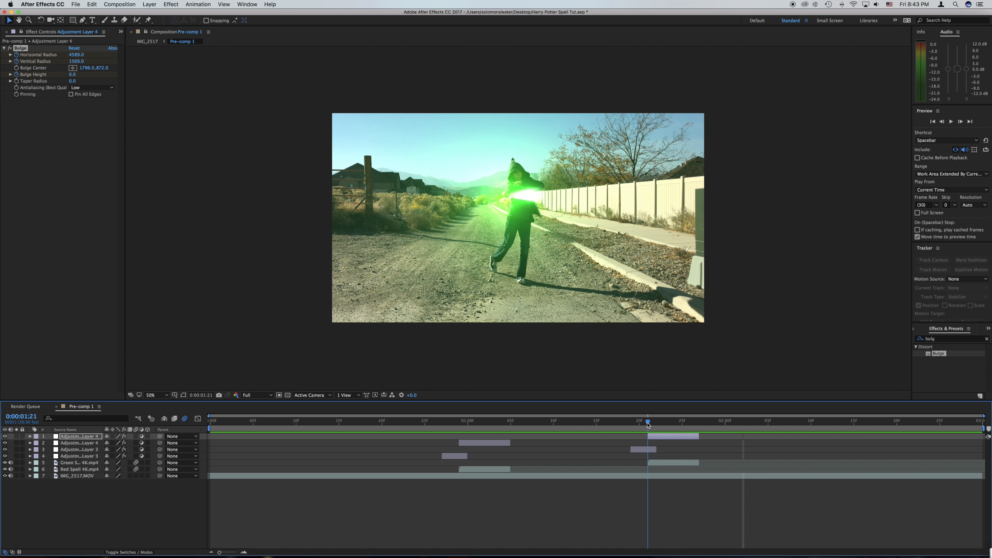
Step: Try a Bulge Height of 1.0 at 0:00:01:21 for the green spell's adjustment layer and preview the distortion
left_click(72, 75)
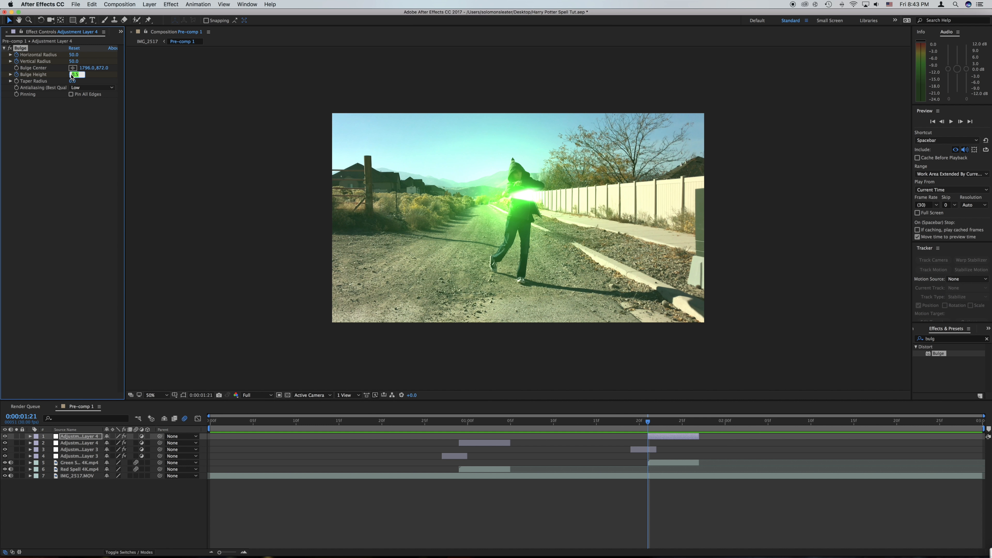
key("Return")
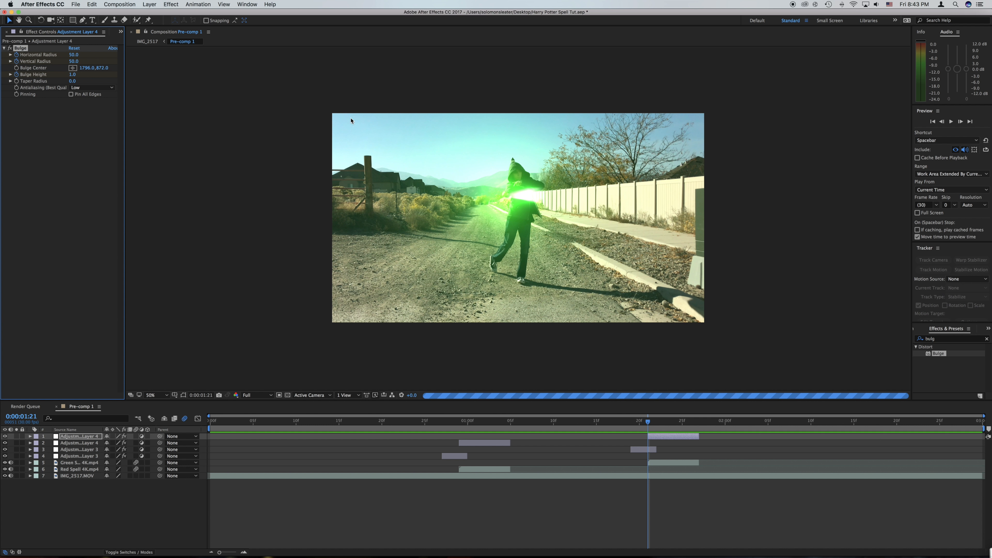
key("comma")
key("period")
key("comma")
key("period")
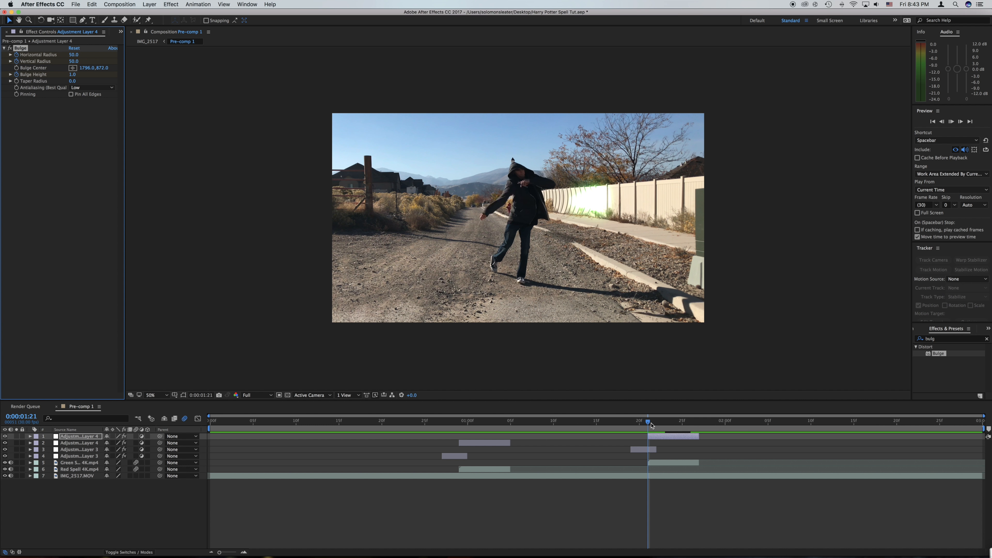
key("space")
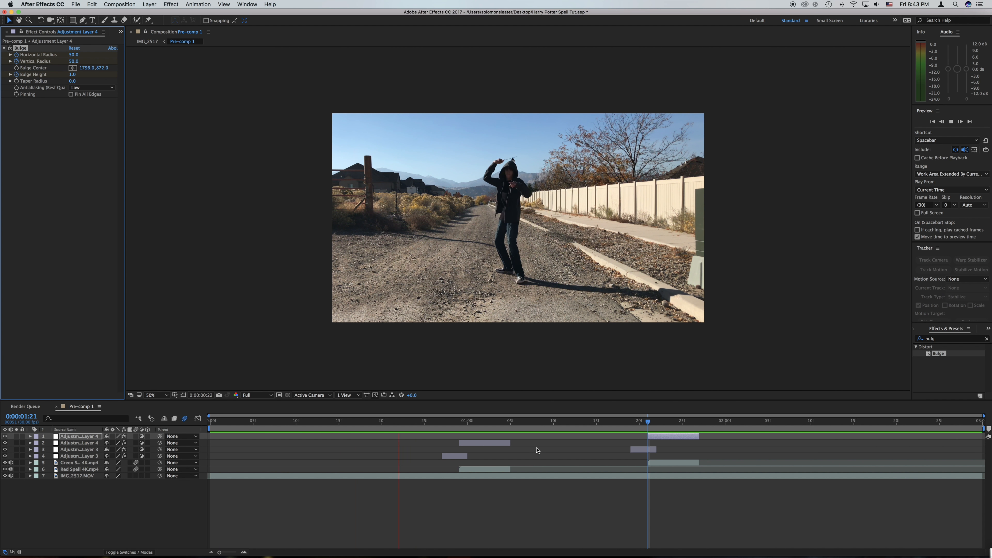
key("space")
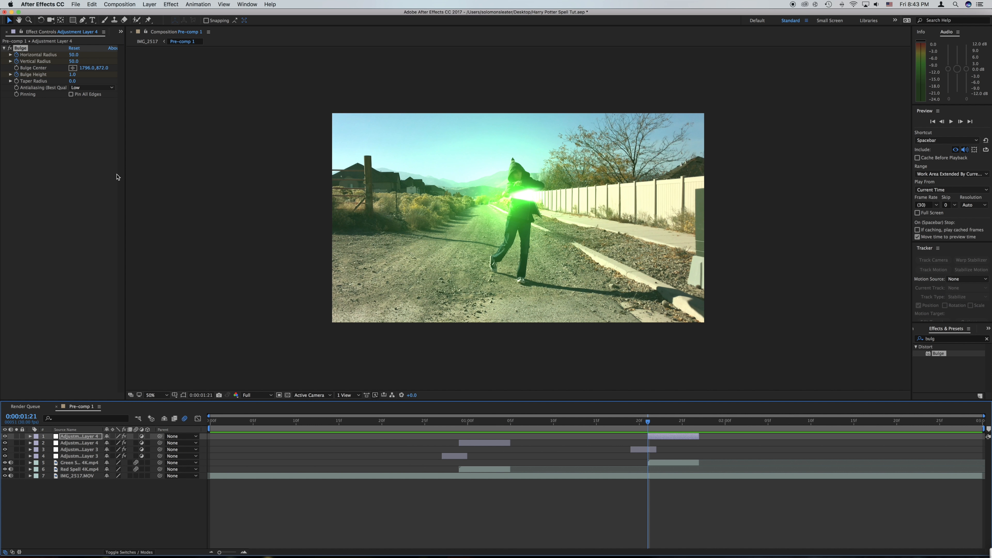
Step: Try a Bulge Height of 4.0 at the green spell's first frame and preview the result
left_click(73, 75)
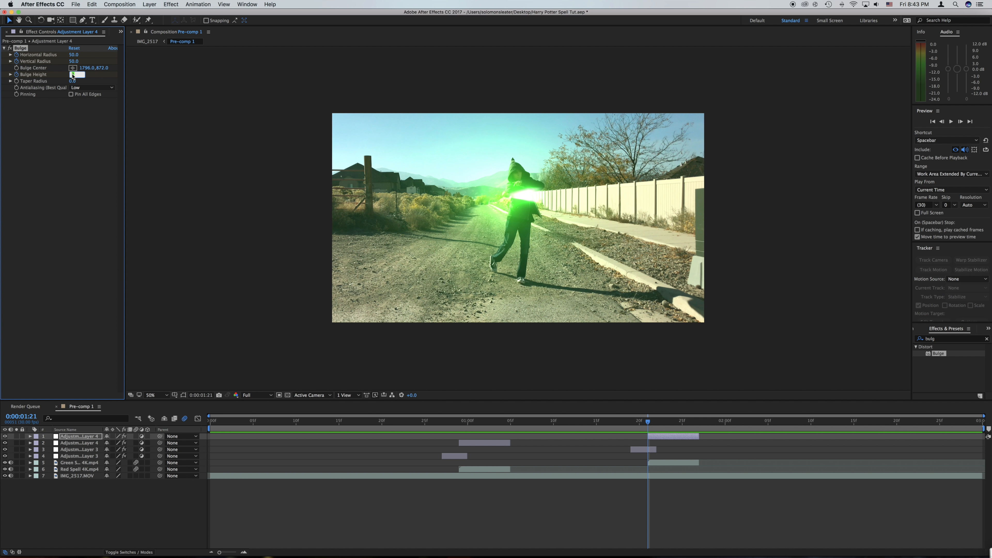
key("Return")
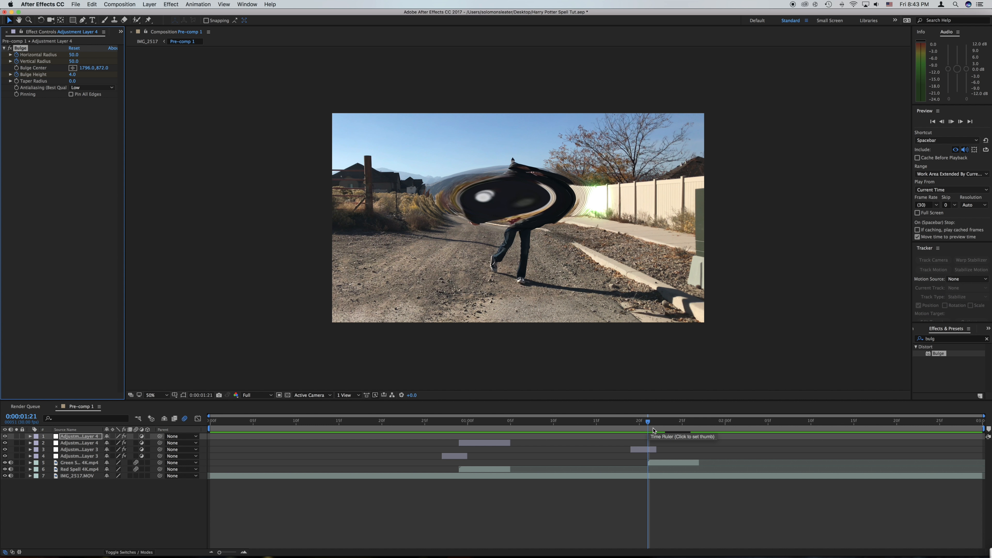
key("space")
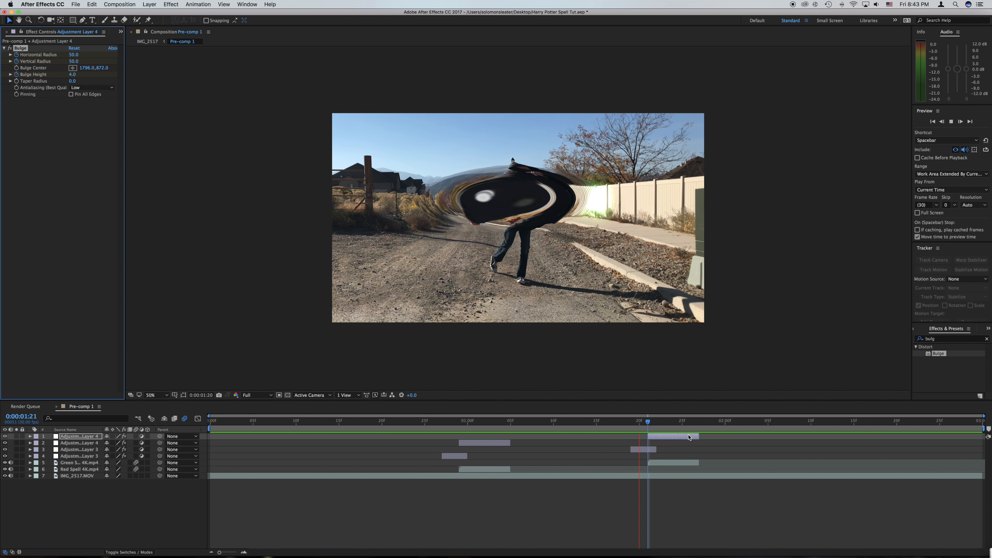
key("space")
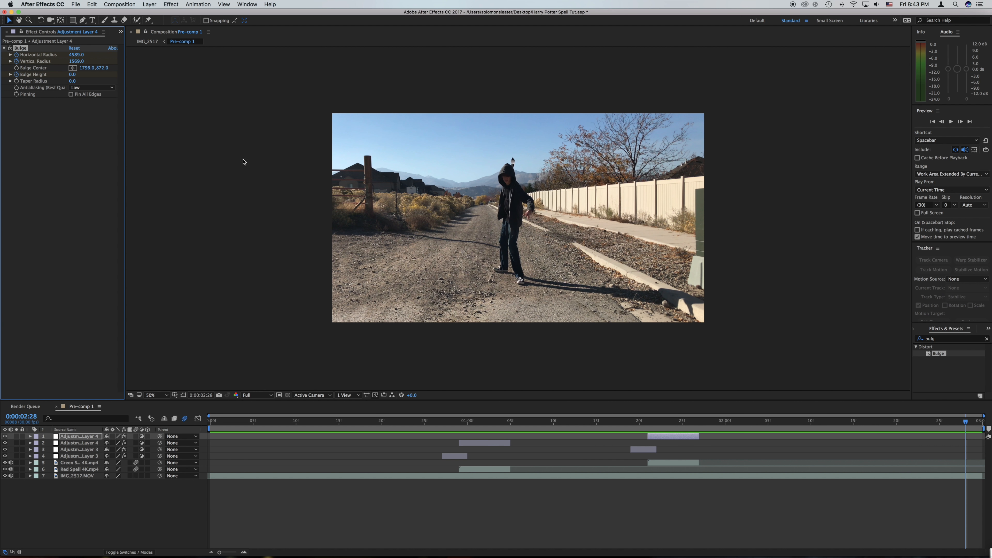
Step: Set the green spell's Bulge Height to 0.5 at 0:00:01:21 and preview the composition from the start
left_click(647, 421)
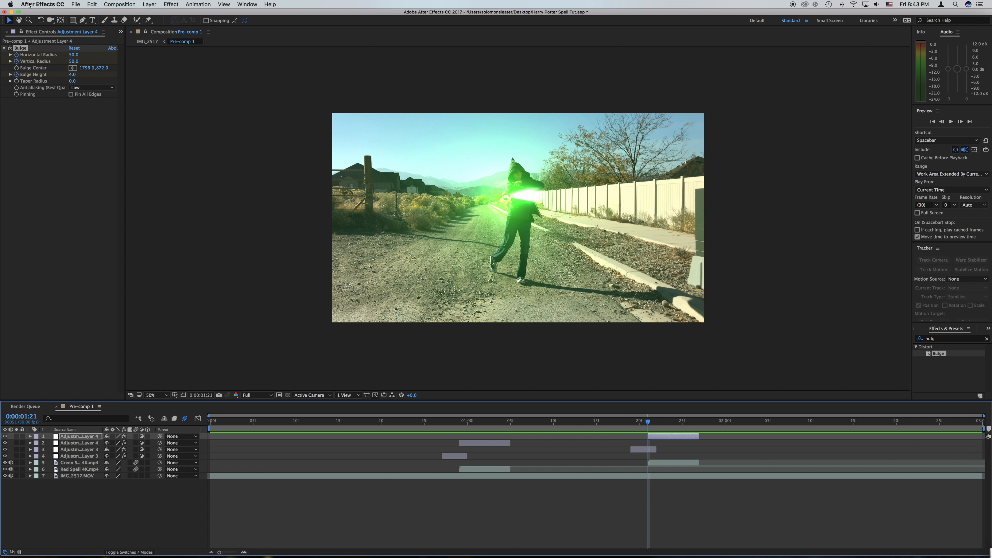
left_click(73, 74)
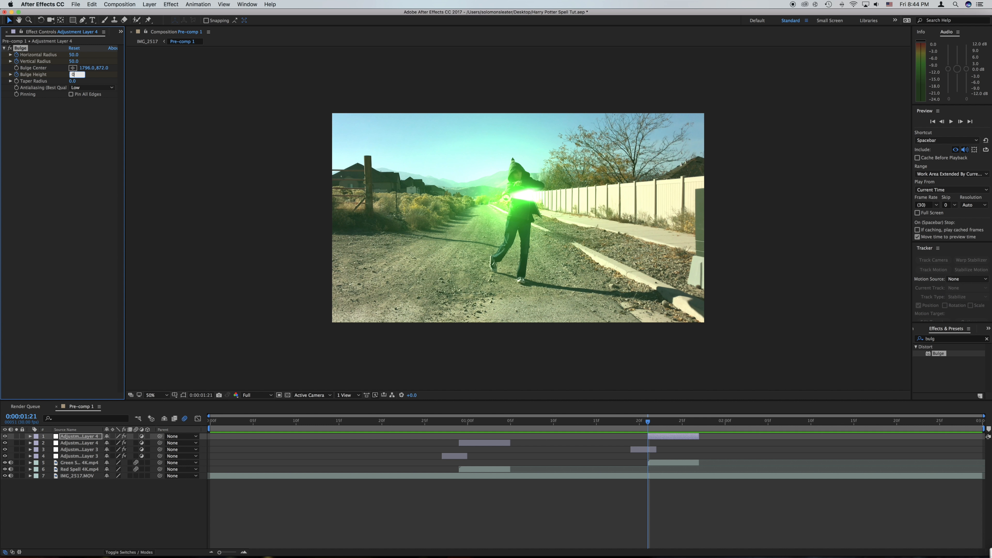
key("Return")
key("Home")
key("space")
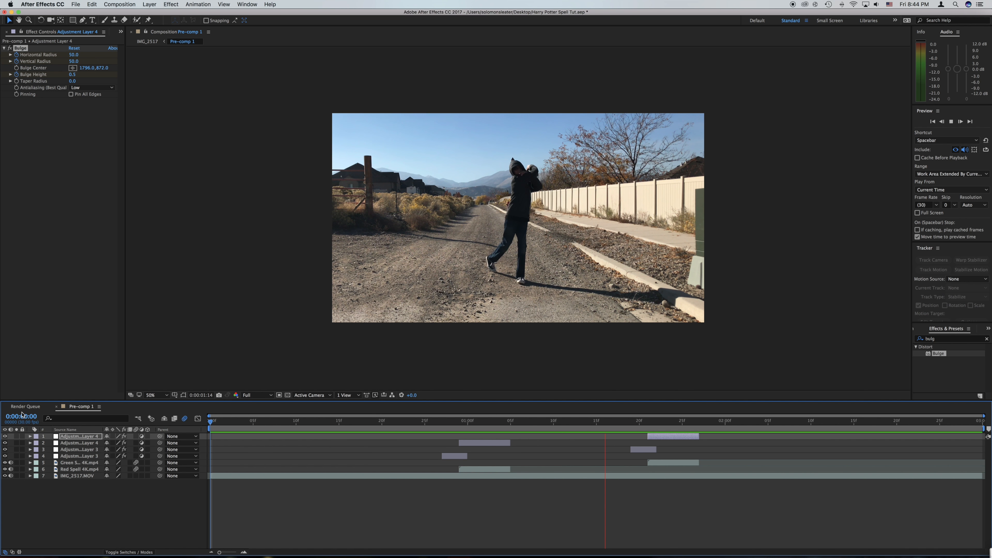
key("space")
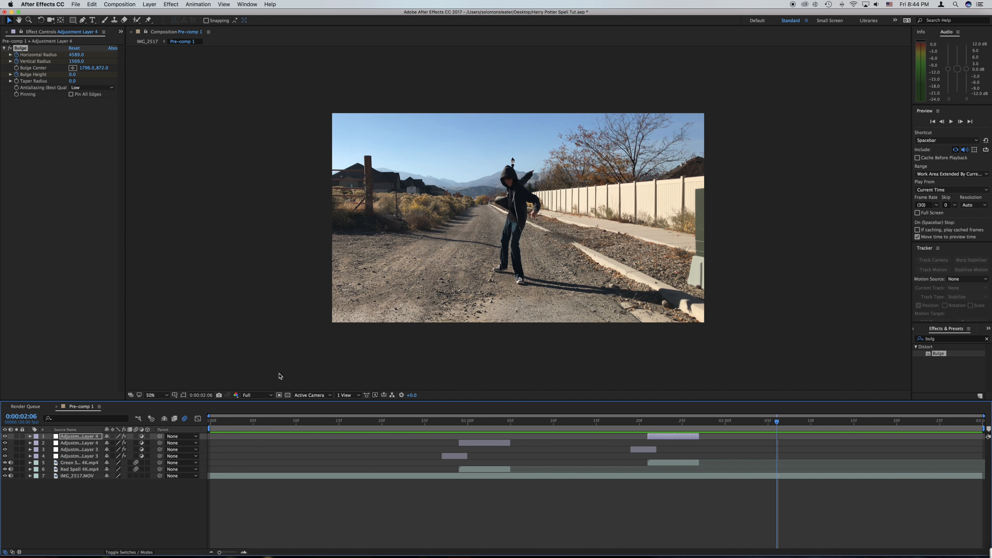
Step: Add Pre-comp 1 to the render queue, name its QuickTime output "spell tut" on the Desktop and start the render
left_click(75, 4)
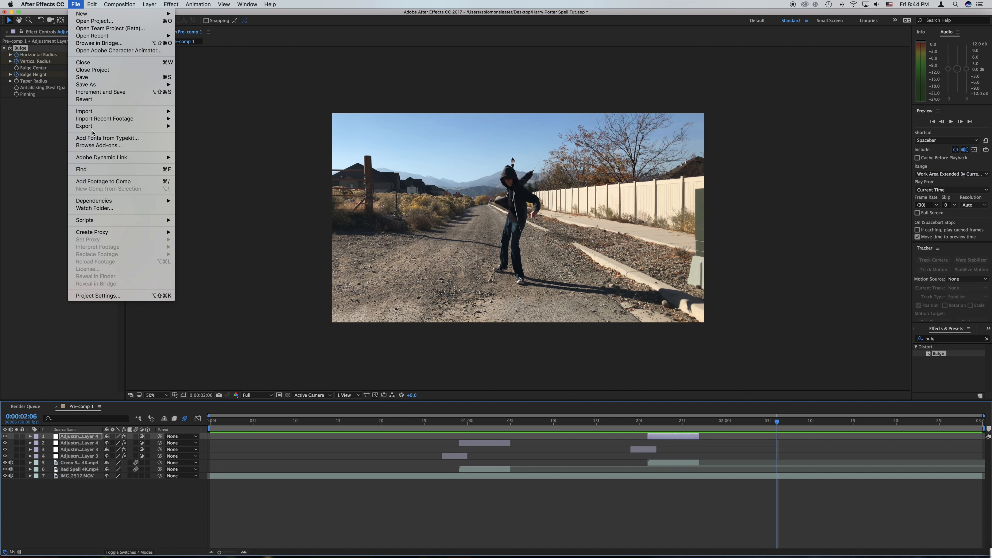
mouse_move(117, 126)
left_click(203, 134)
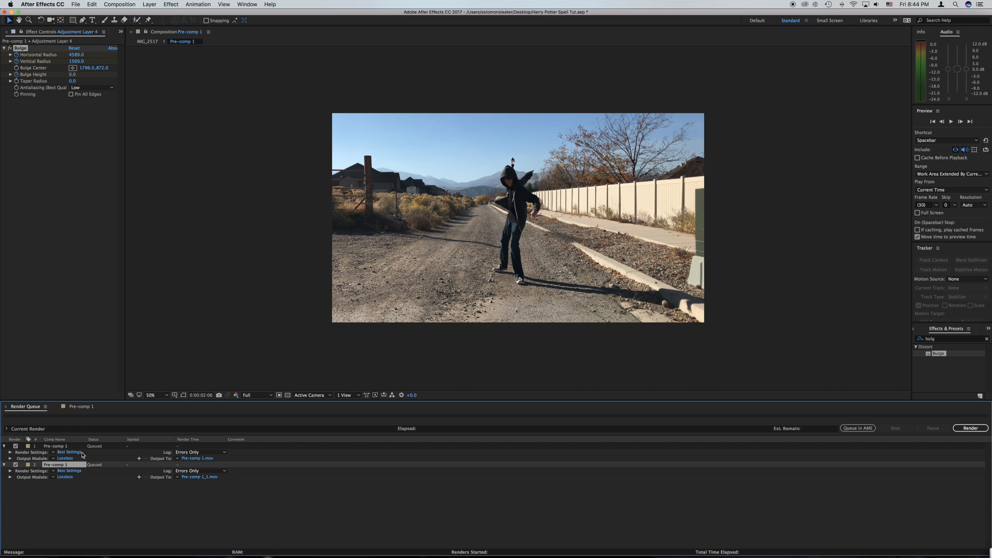
left_click(203, 478)
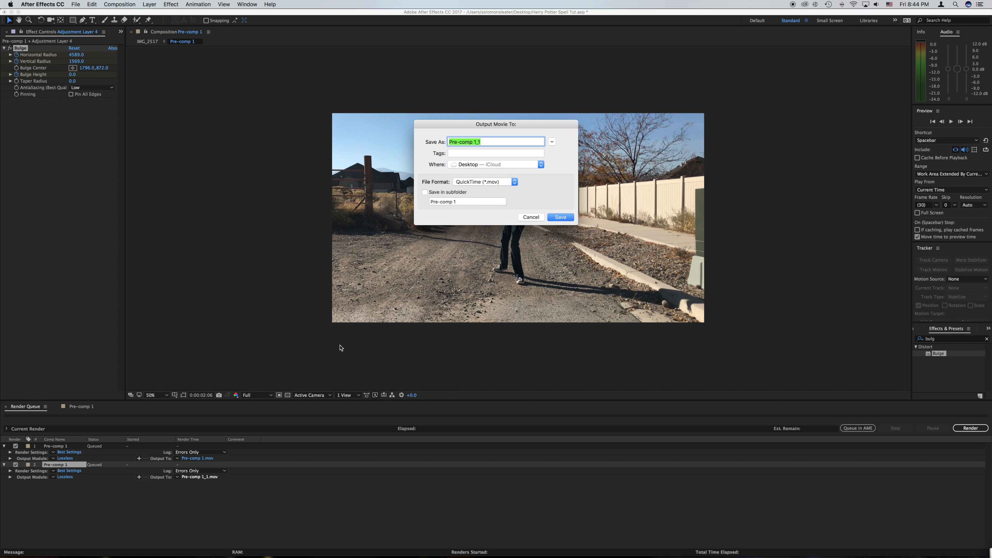
type("spell tut")
left_click(569, 220)
left_click(971, 428)
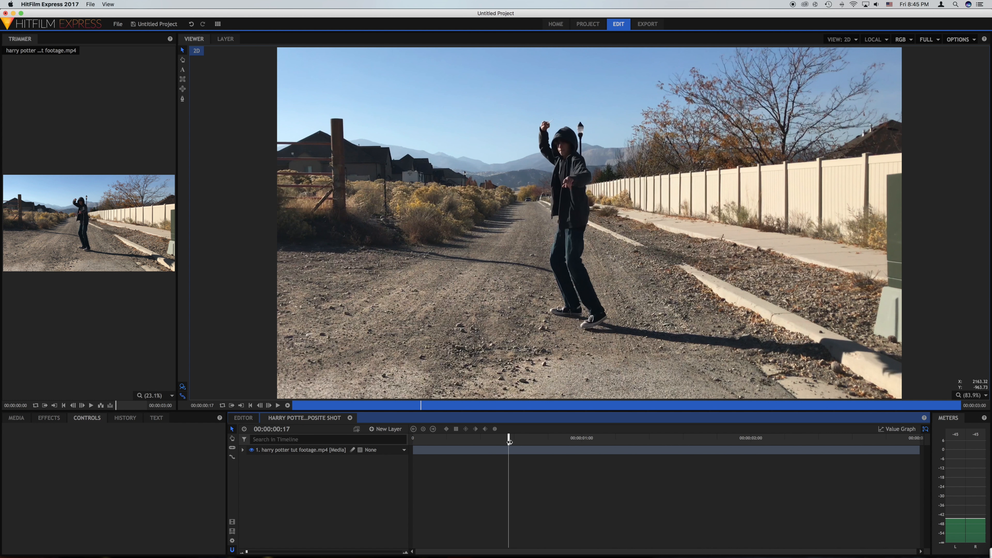
Step: Switch to HitFilm Express, preview the harry potter tut footage composite shot from the start and show the project media
left_click_drag(509, 440, 414, 441)
left_click(278, 406)
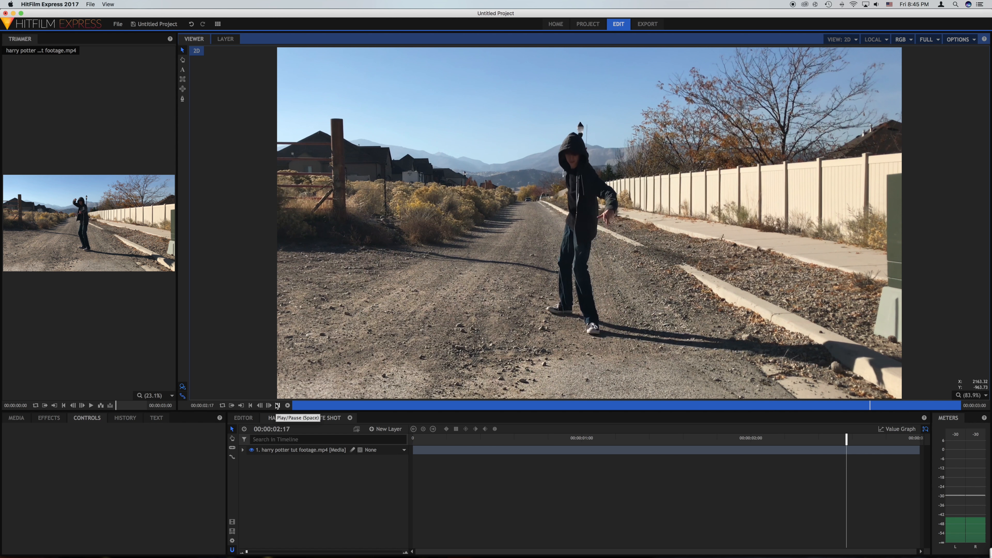
left_click_drag(919, 441, 413, 439)
left_click(26, 421)
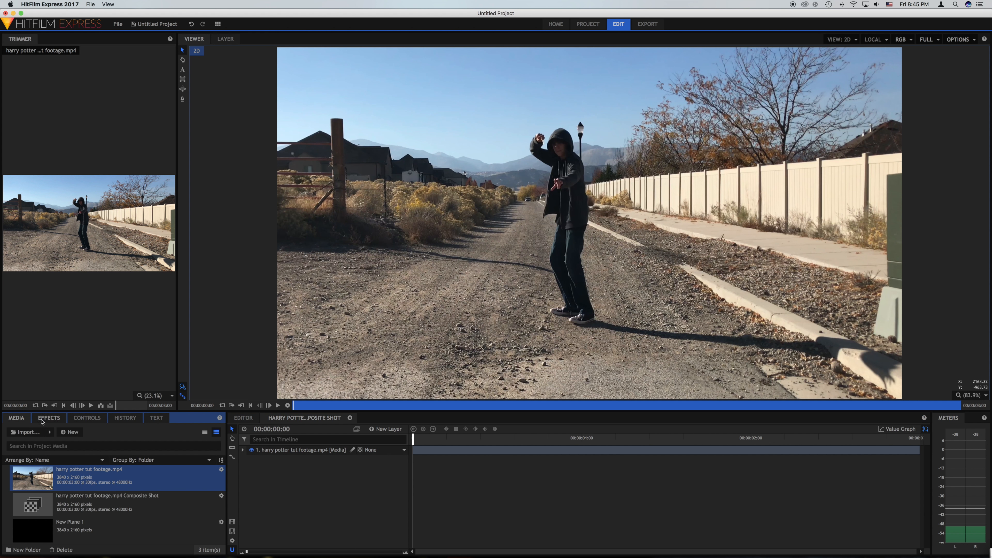
left_click_drag(414, 439, 785, 461)
Step: Place Red Spell 4K.mp4 above the footage in the composite shot and set its blend mode to Add
left_click(112, 530)
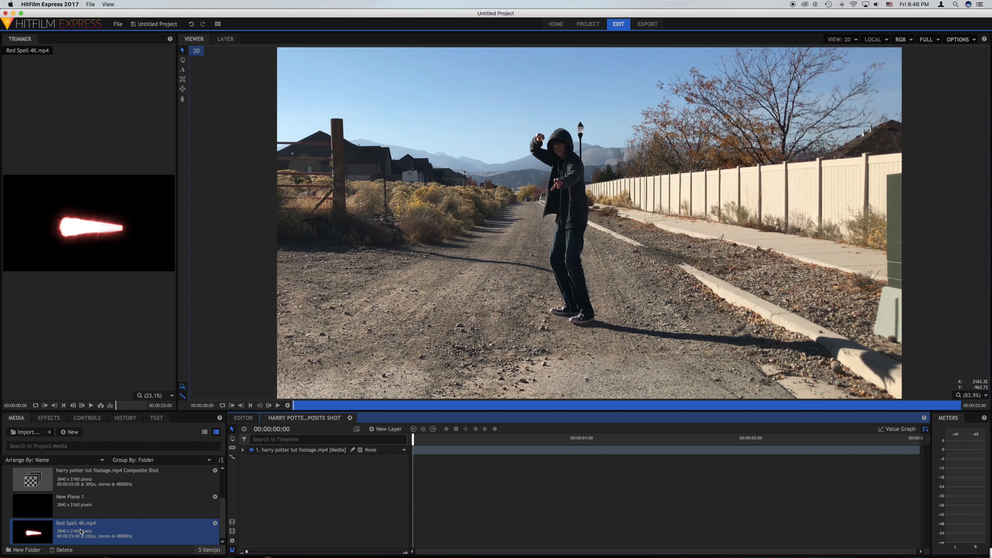
left_click_drag(81, 531, 292, 452)
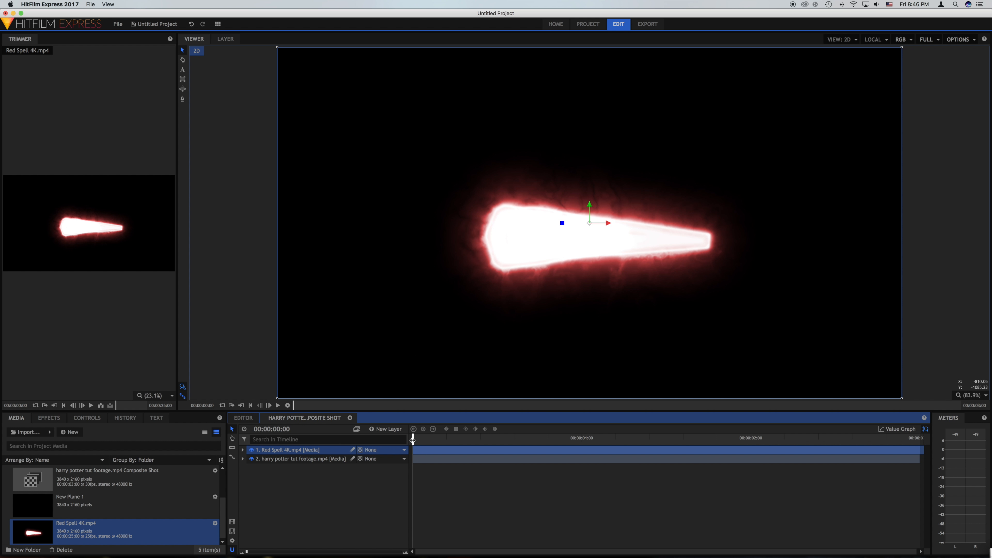
left_click_drag(414, 440, 558, 437)
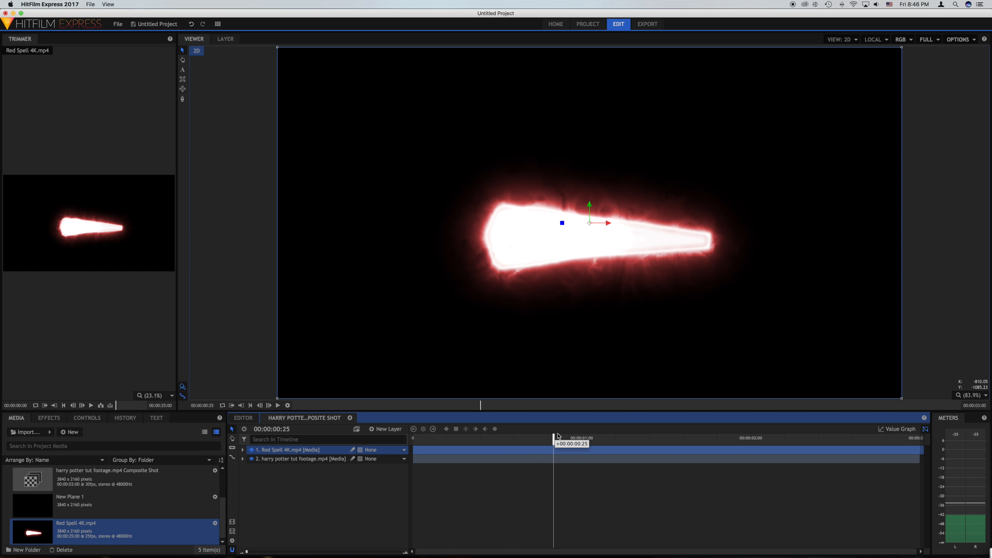
right_click(293, 453)
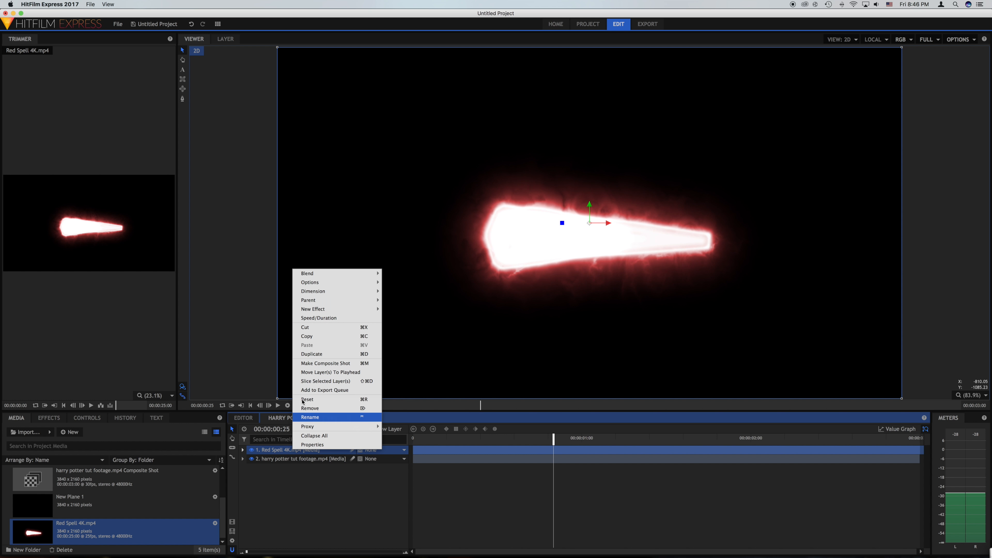
mouse_move(326, 273)
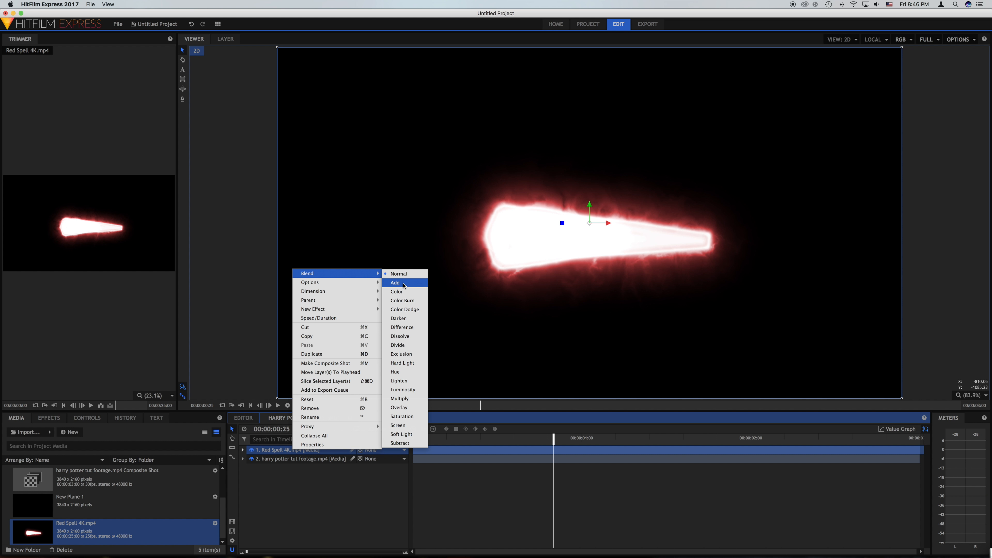
left_click(404, 283)
key("Home")
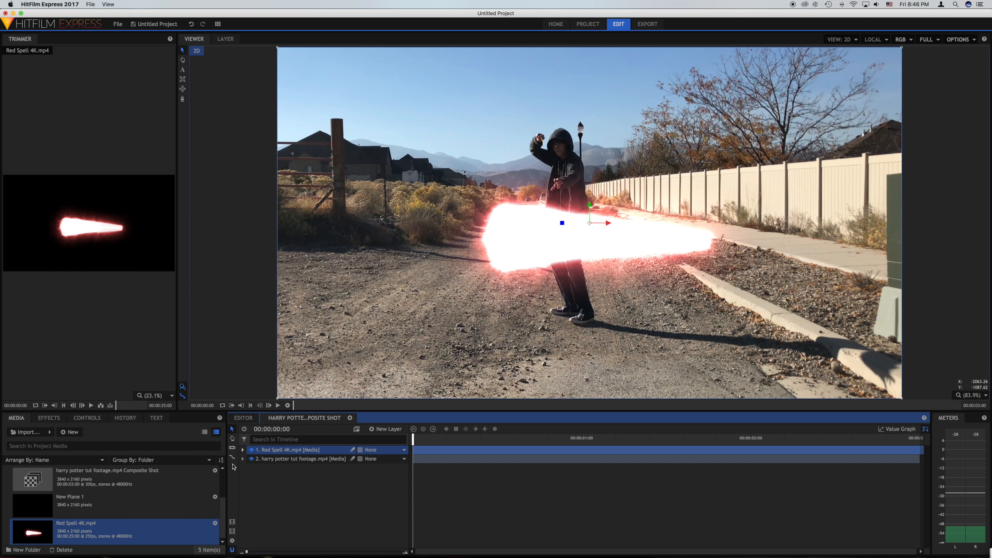
Step: Scale the Red Spell layer to 35% and move it over the caster's waist, at about -269, 107
left_click(243, 450)
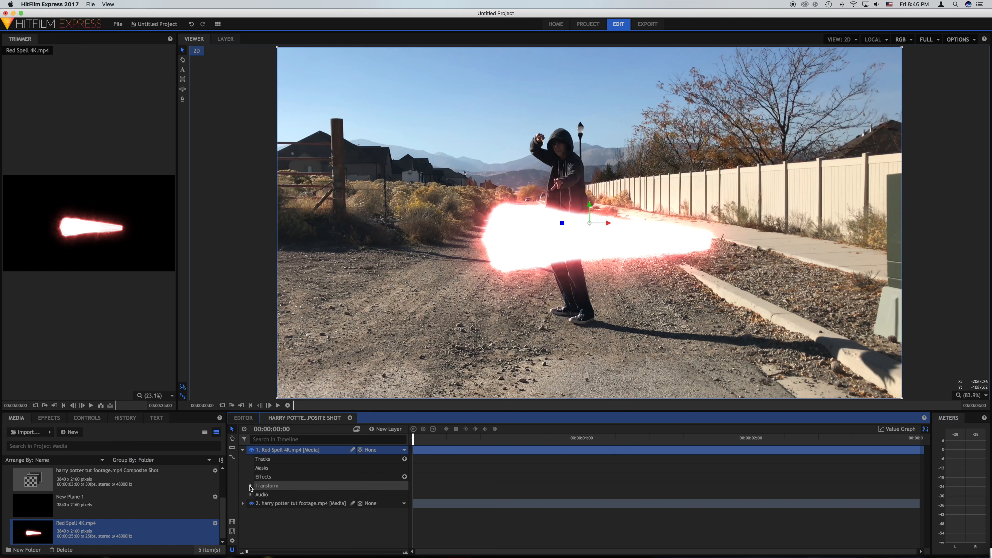
left_click(250, 486)
left_click(381, 521)
type("3")
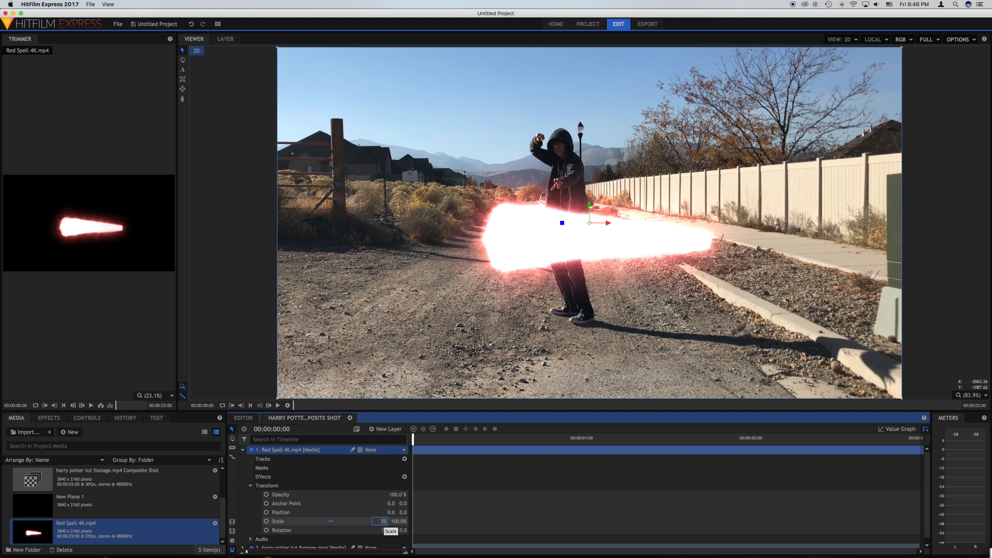
type("5")
key("Return")
left_click_drag(644, 252, 601, 235)
Step: At 0:00:00:29, mirror the Red Spell layer horizontally, set its vertical scale to 35% and move it to about 341, 350 beside the wand
left_click_drag(248, 553, 401, 550)
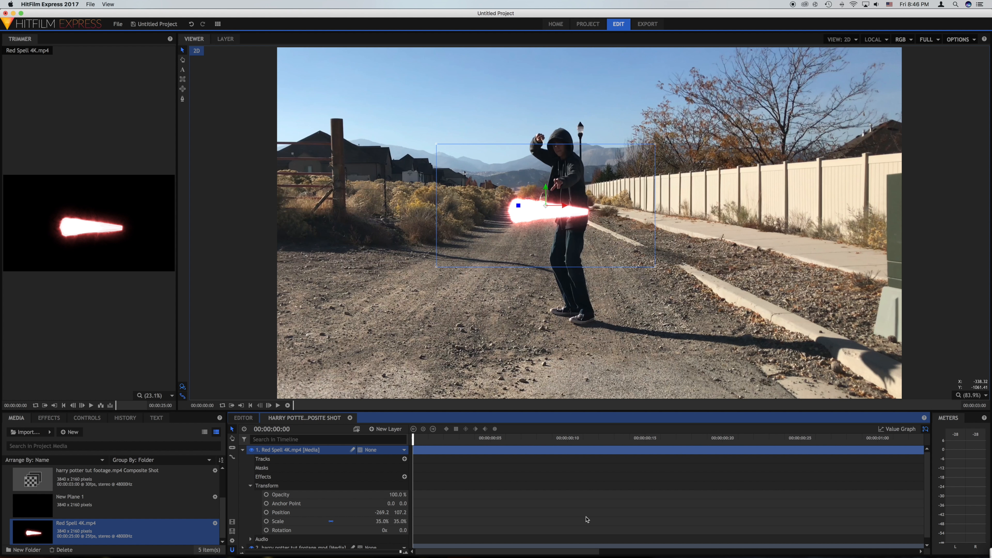
left_click(863, 438)
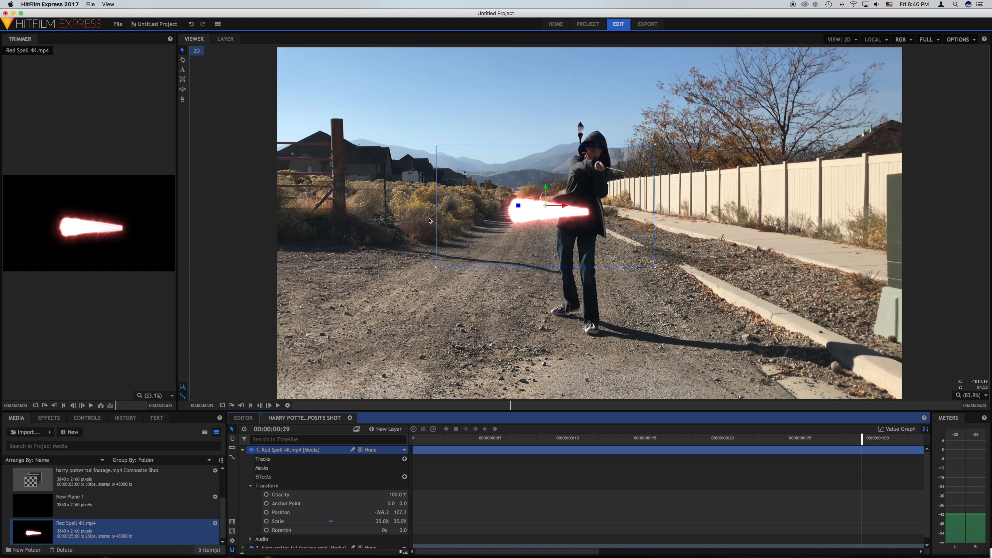
left_click_drag(436, 144, 572, 160)
left_click(400, 522)
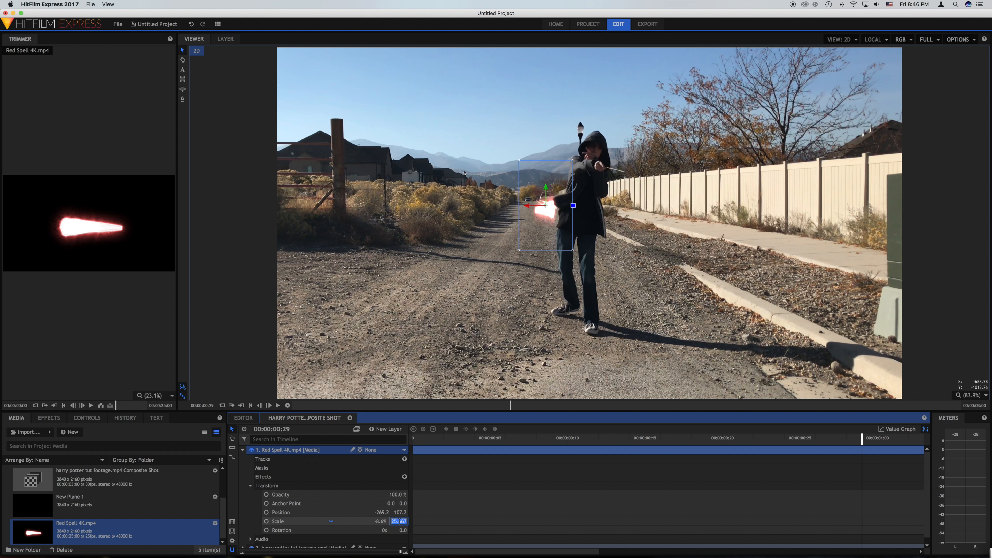
type("35")
key("Return")
left_click_drag(560, 215, 659, 175)
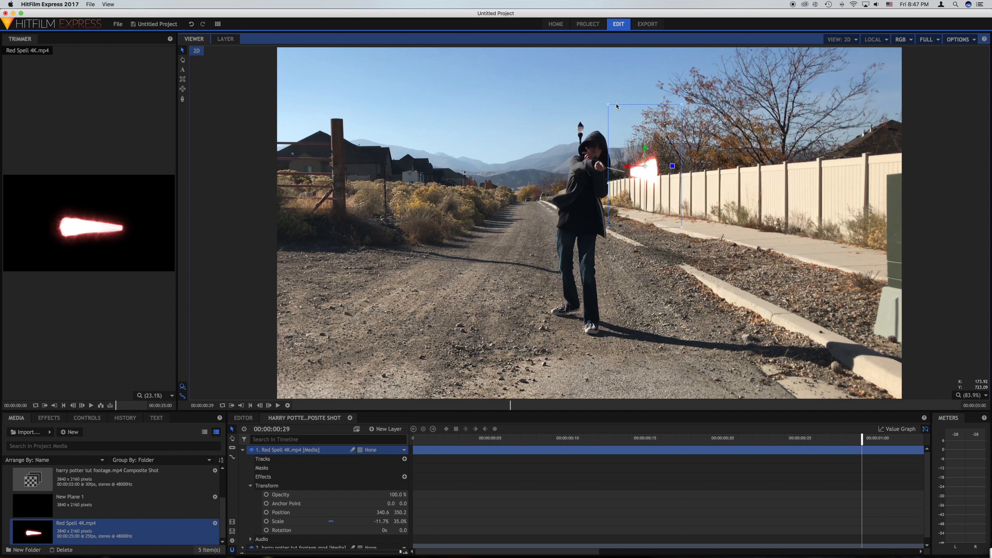
Step: Undo a proportional enlargement of the Red Spell layer, unlink its scale and stretch the mirrored blast horizontally toward the wand tip
left_click_drag(385, 521, 326, 522)
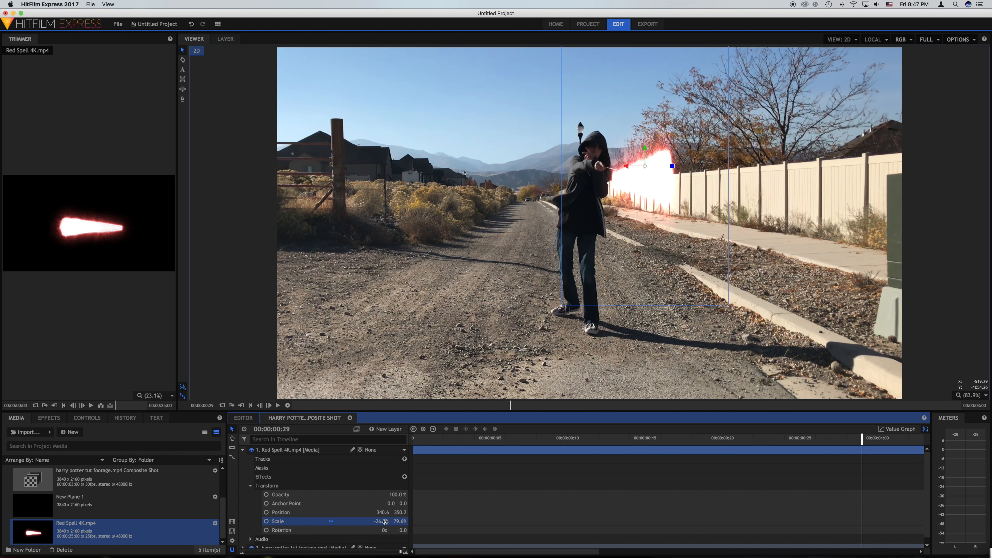
key("super+z")
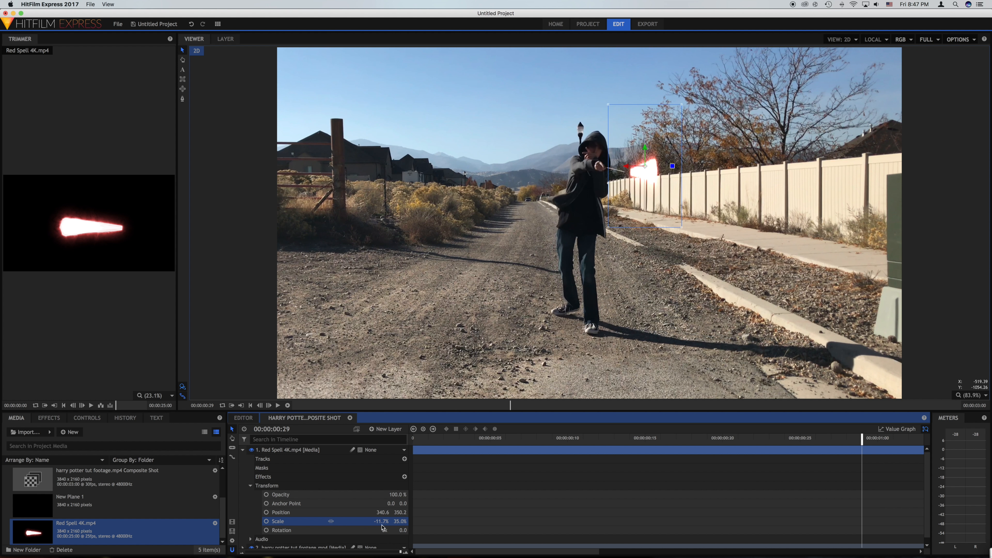
left_click_drag(379, 522, 331, 522)
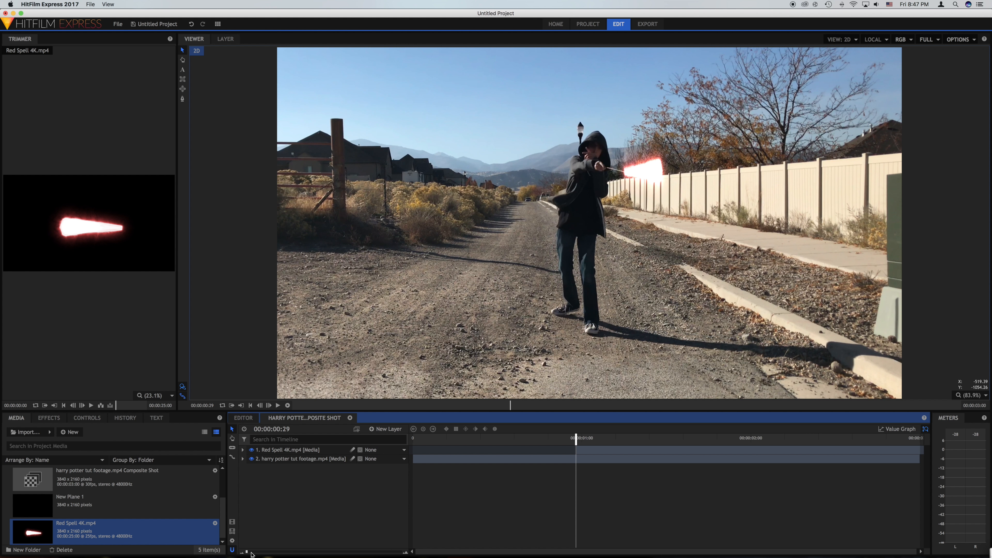
left_click_drag(249, 552, 428, 547)
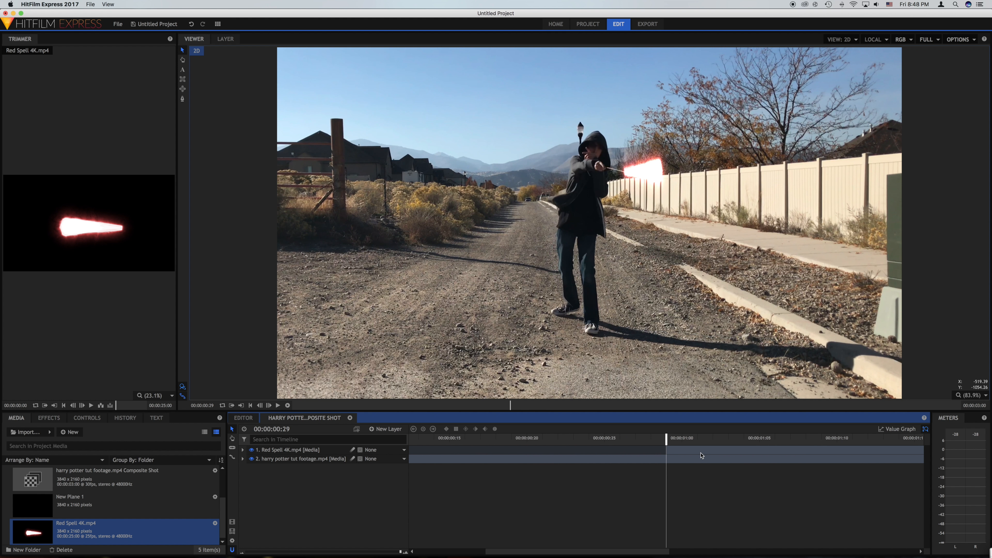
Step: Slice the Red Spell layer at 0:00:01:05 and delete the portion after the cut
scroll(706, 457, "right", 5)
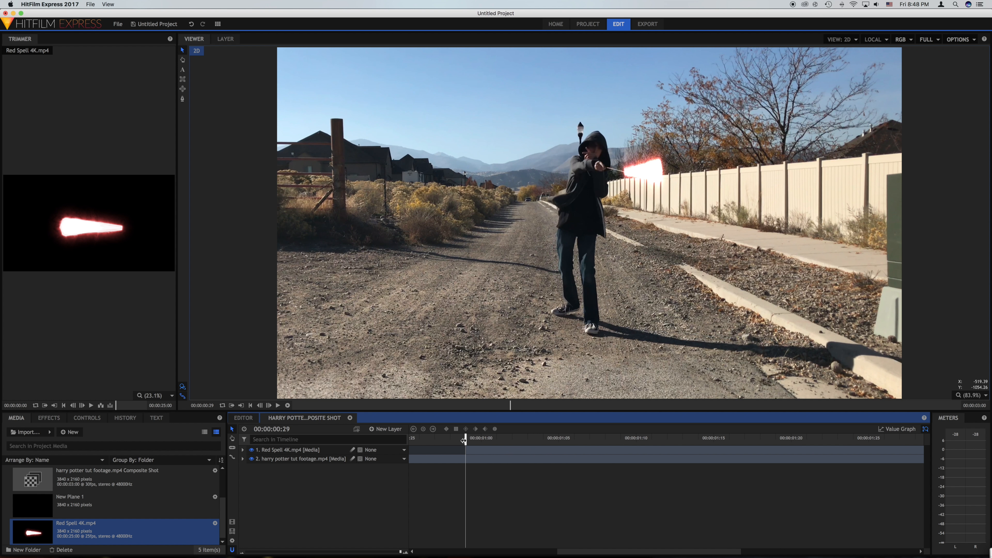
left_click_drag(466, 440, 559, 443)
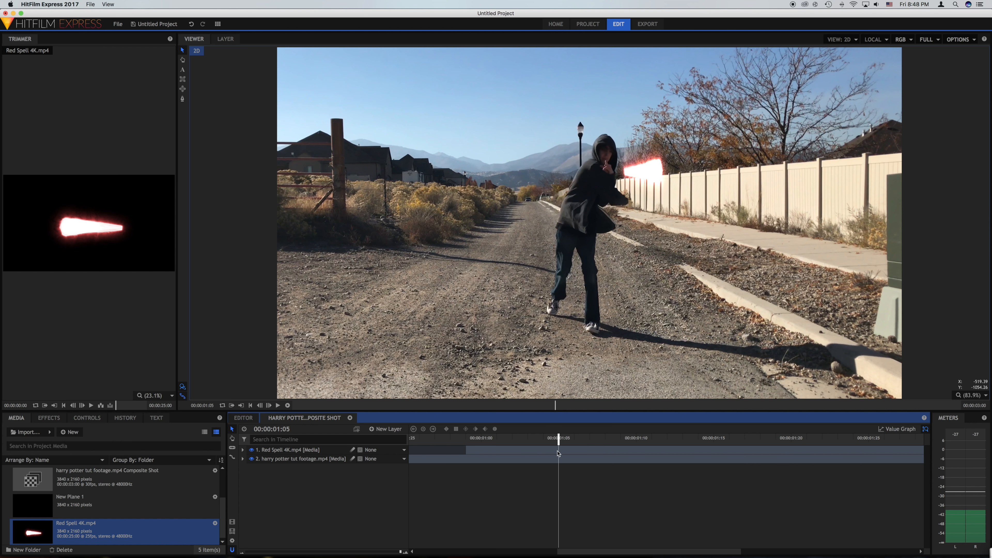
left_click(576, 450)
right_click(559, 451)
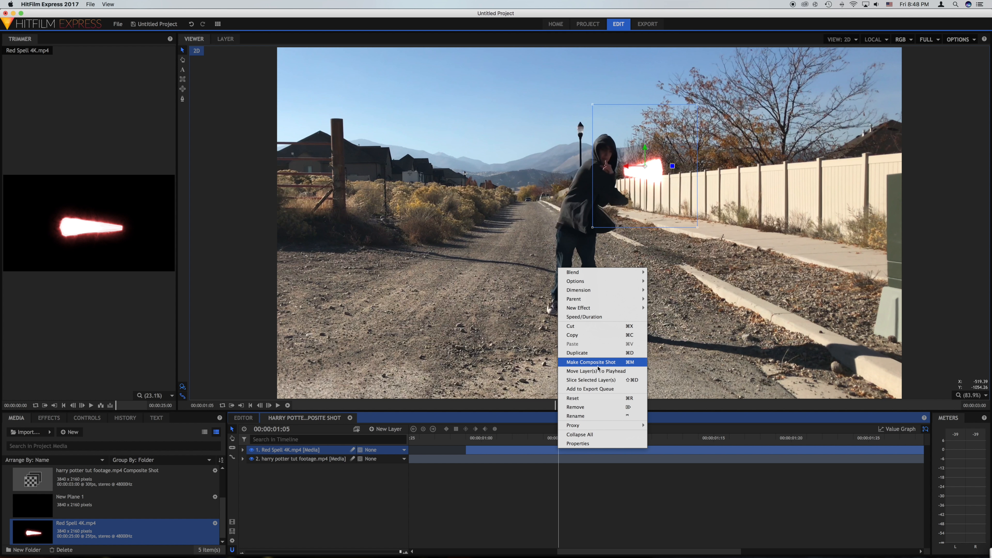
left_click(603, 384)
left_click(567, 458)
key("Delete")
Step: Set starting Position and Scale keyframes for the Red Spell layer at 0:00:00:29
left_click_drag(562, 435, 550, 438)
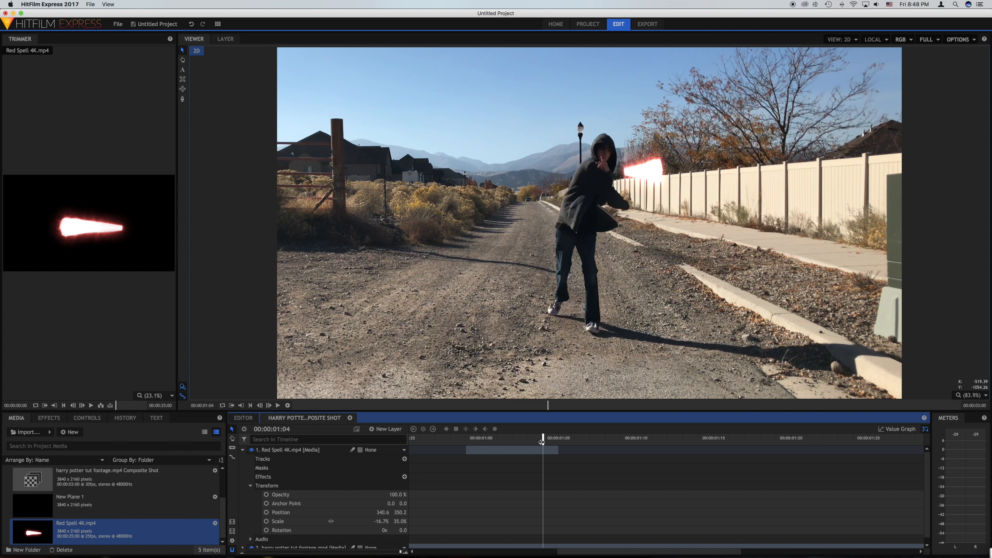
left_click_drag(541, 443, 465, 447)
left_click(266, 513)
left_click(267, 521)
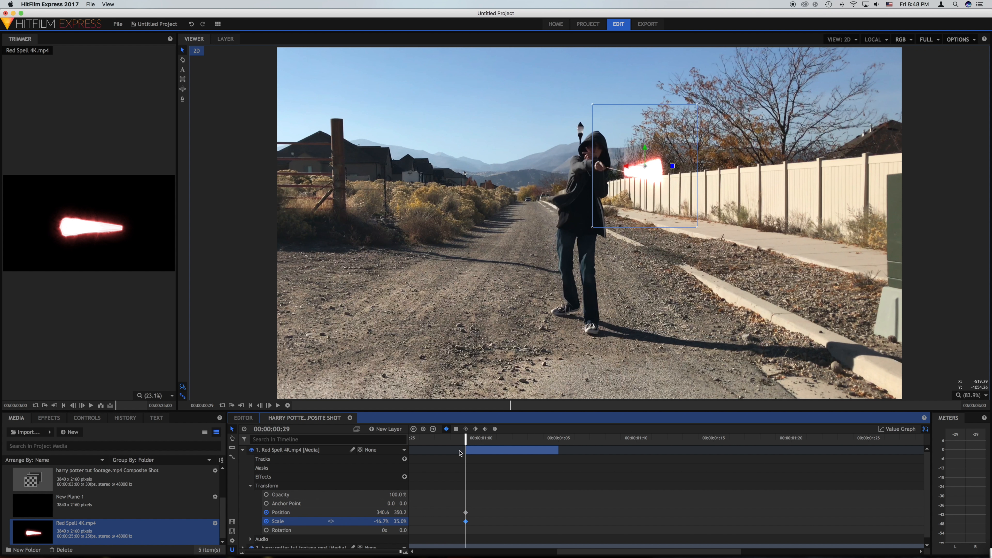
Step: At 0:00:01:04, enlarge the red blast to 132% vertical scale and move it out of frame to about 2590, 207
left_click_drag(464, 439, 537, 444)
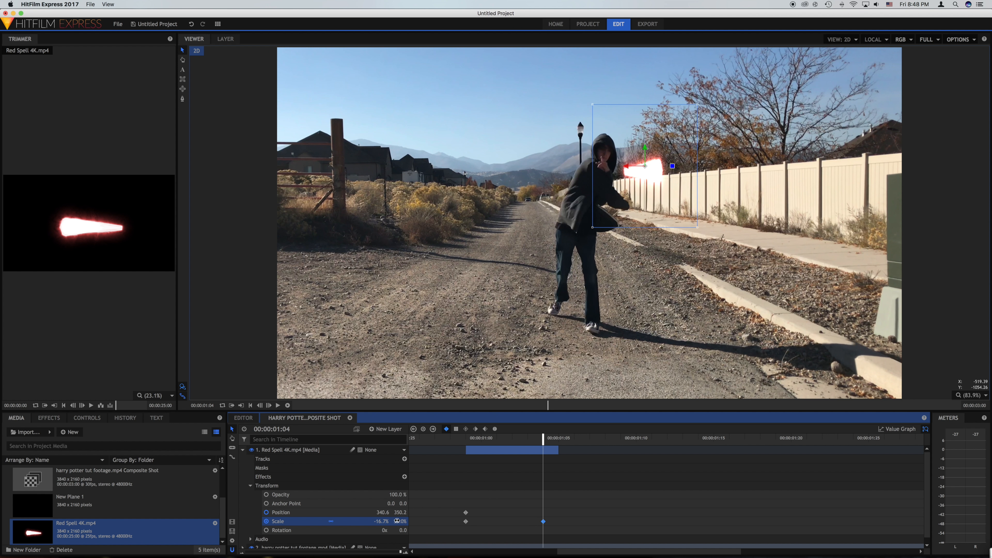
left_click_drag(400, 521, 436, 522)
left_click_drag(586, 218, 951, 240)
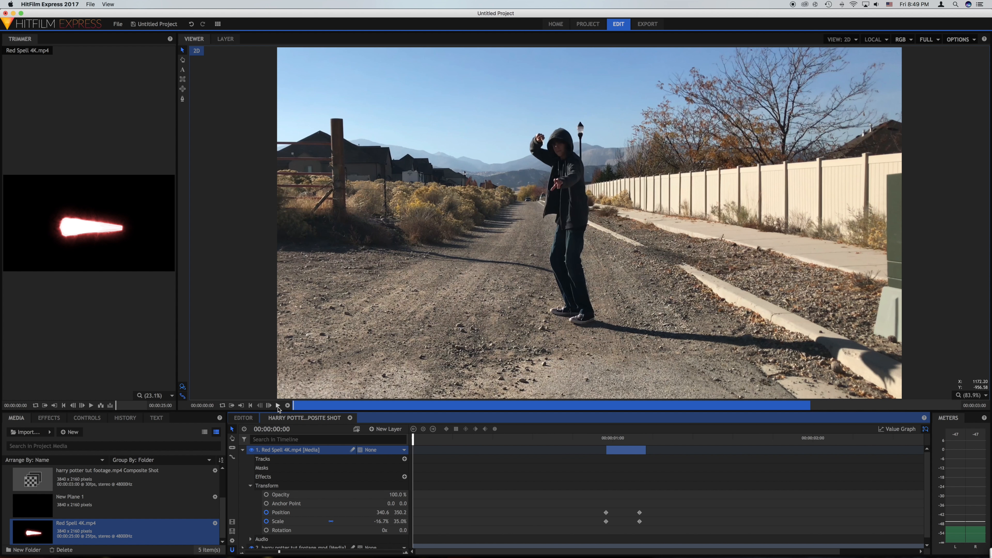
Step: Play the composite shot from the start to review the red blast's movement
left_click(277, 407)
left_click(278, 407)
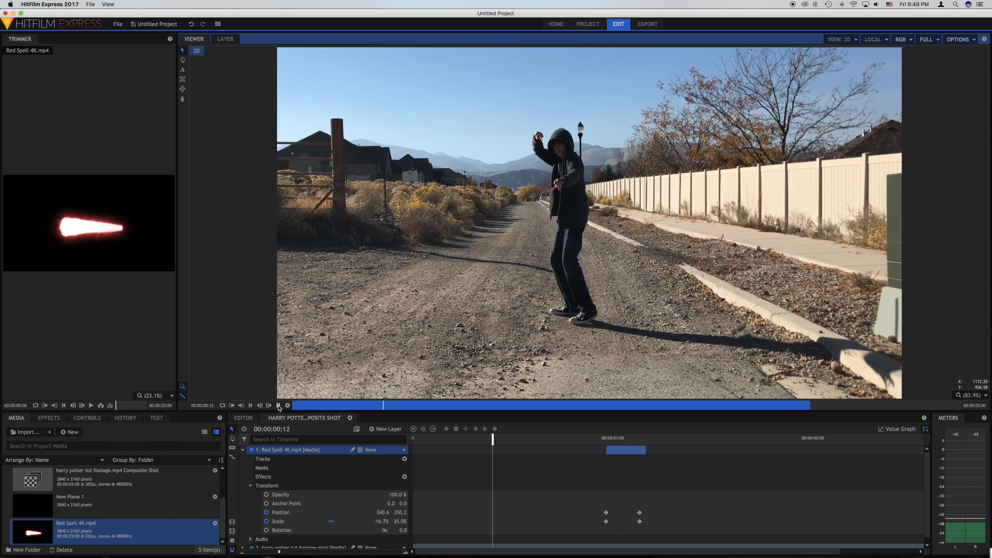
left_click(279, 407)
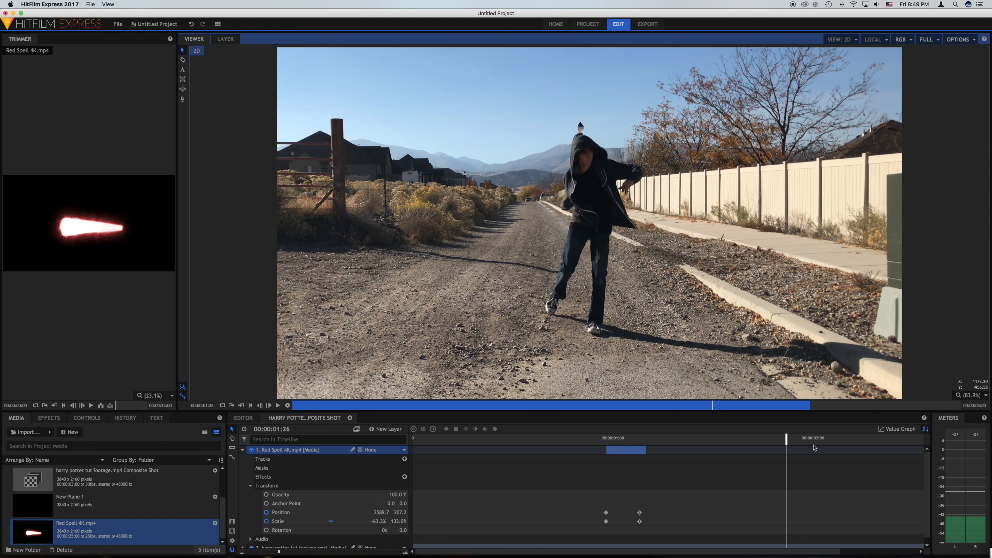
Step: Turn on motion blur for the Red Spell layer and return the playhead to 0:00:00:29
left_click_drag(786, 440, 624, 440)
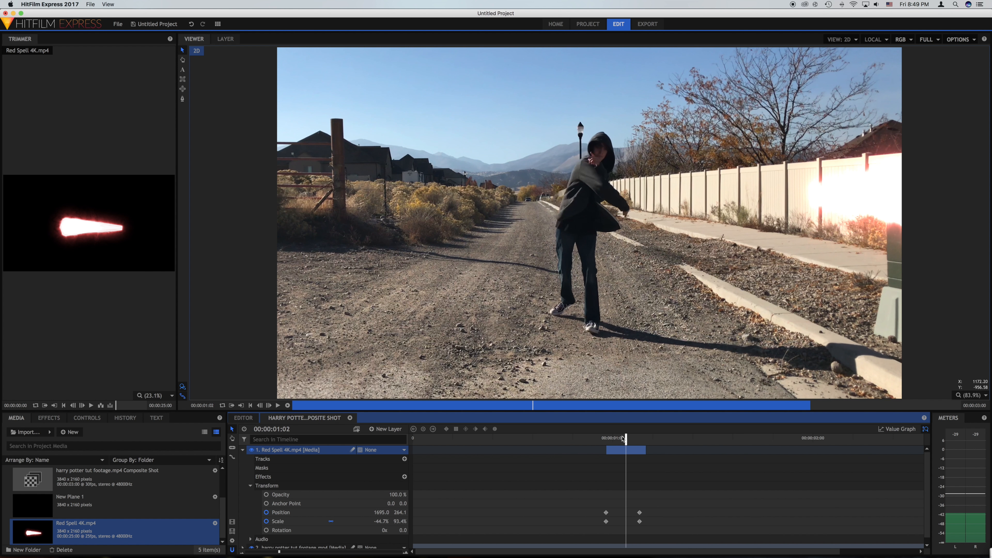
left_click(354, 450)
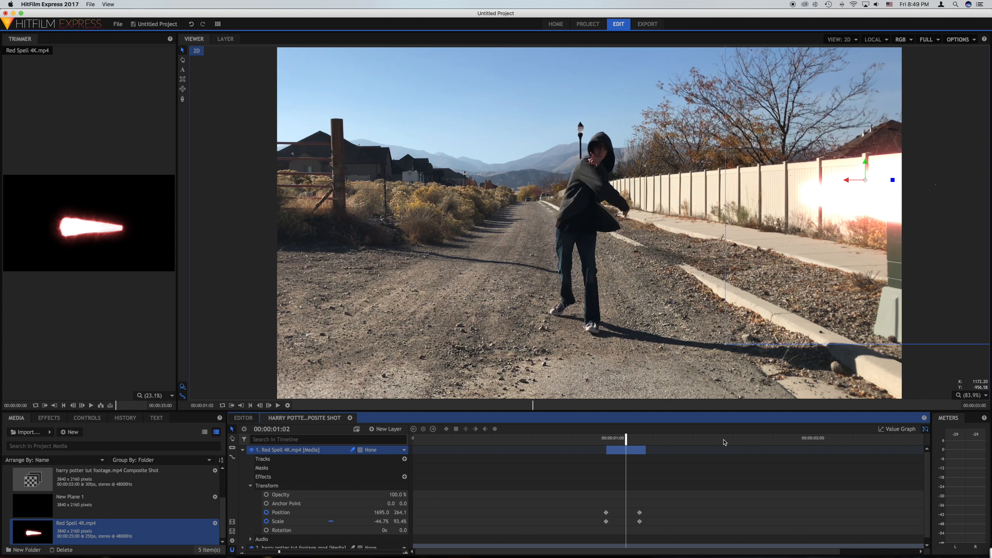
left_click_drag(622, 439, 592, 437)
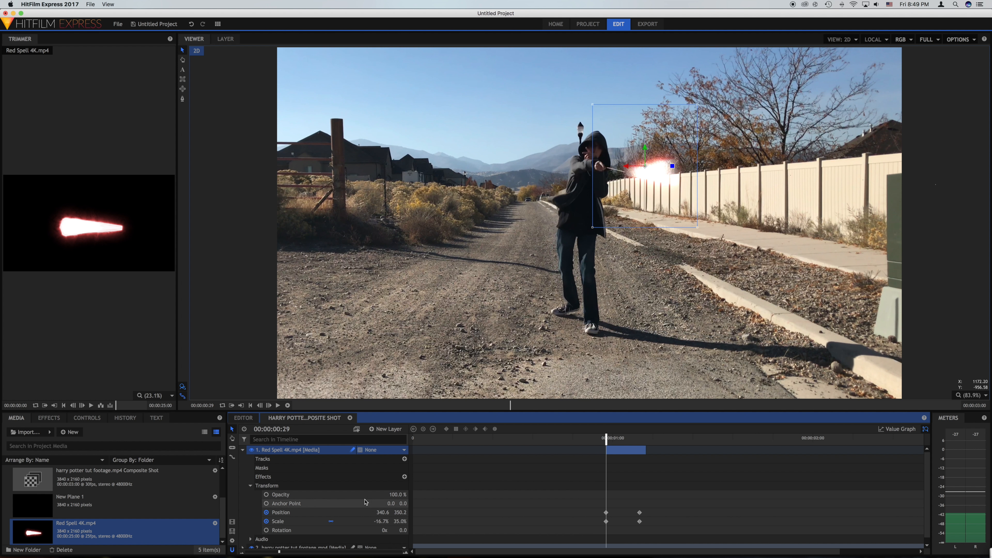
Step: Place Green Spell 4K.mp4 above the Red Spell layer and set its blend mode to Add
left_click(243, 450)
scroll(94, 505, "up", 3)
left_click_drag(70, 477, 297, 447)
right_click(329, 265)
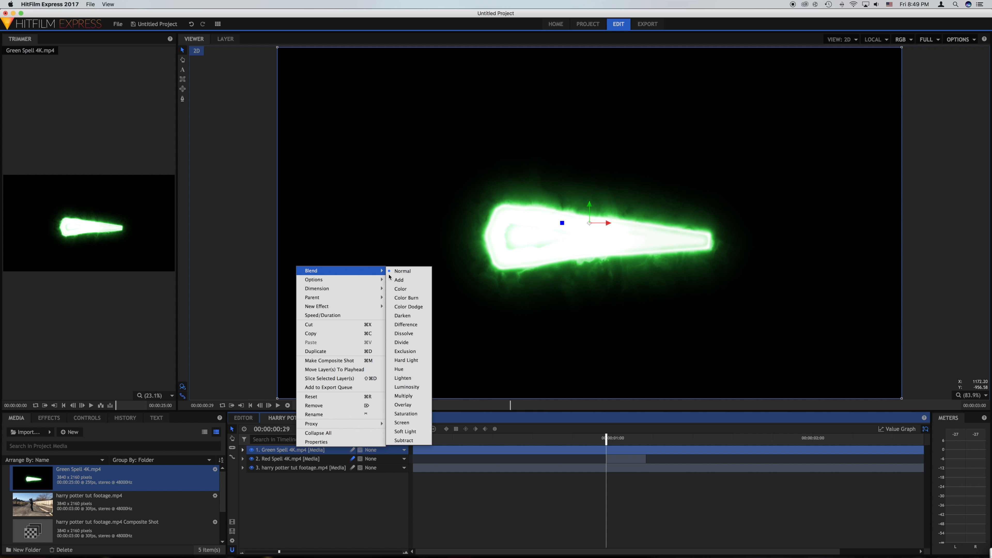
left_click(399, 279)
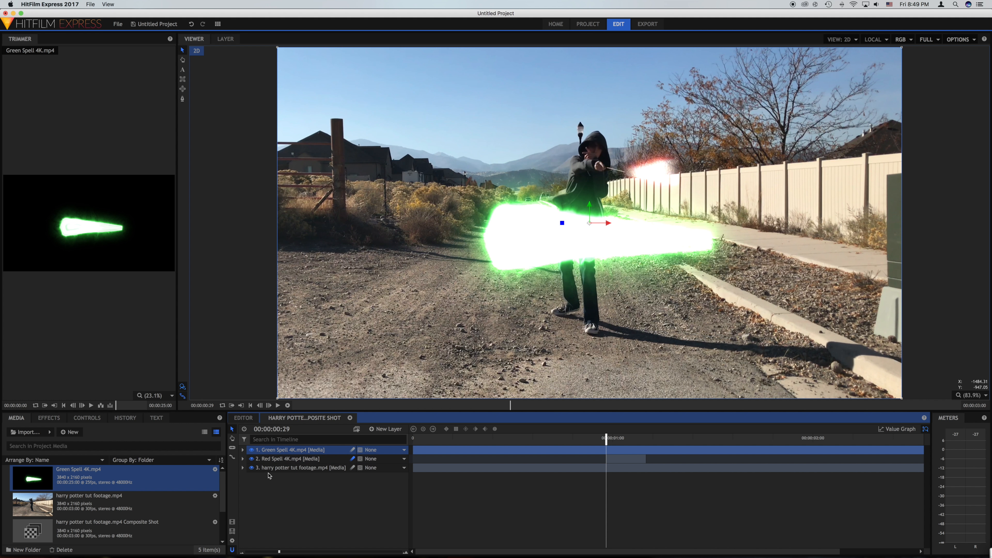
Step: Scale the Green Spell layer to 35%, then mirror and narrow it to a horizontal scale of about -18%
left_click(243, 451)
left_click(250, 486)
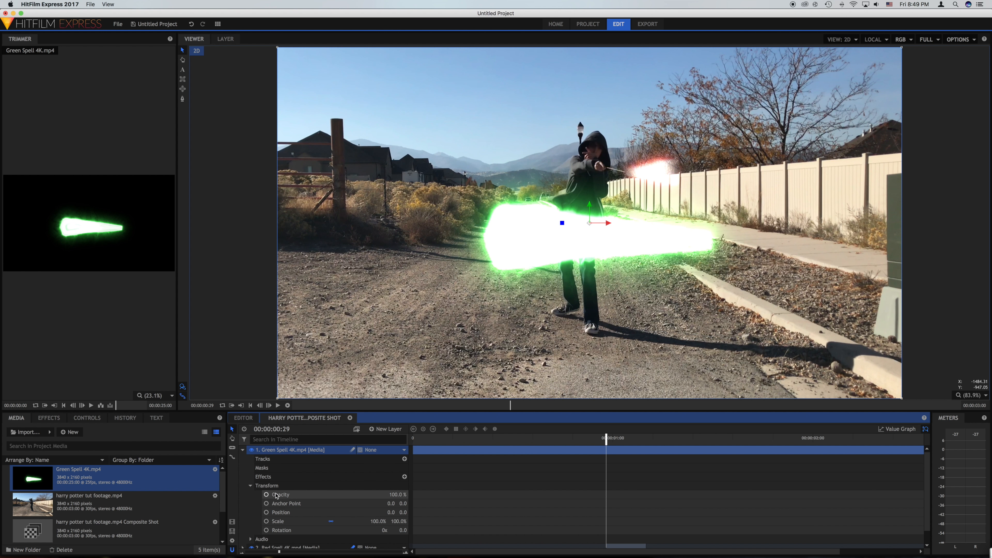
left_click(395, 521)
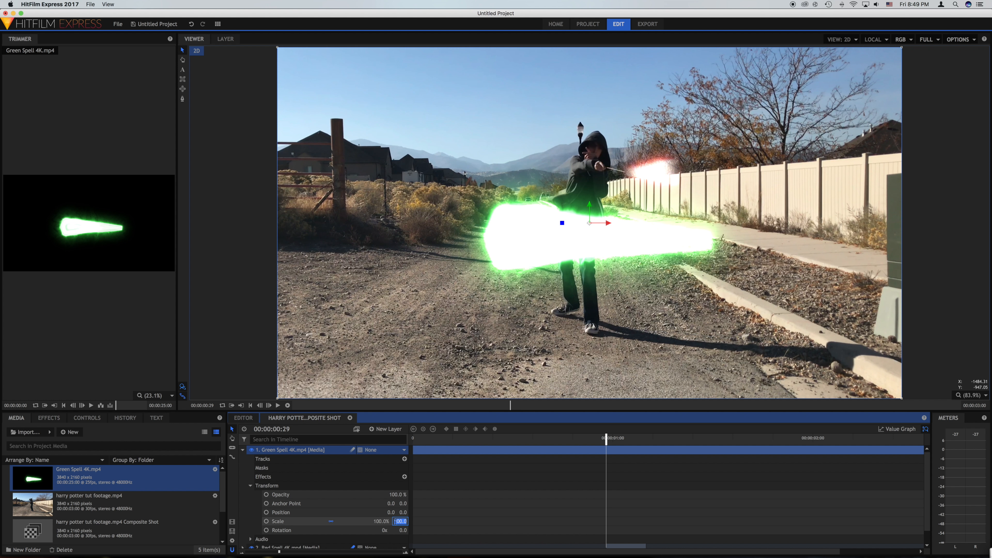
type("35")
key("Return")
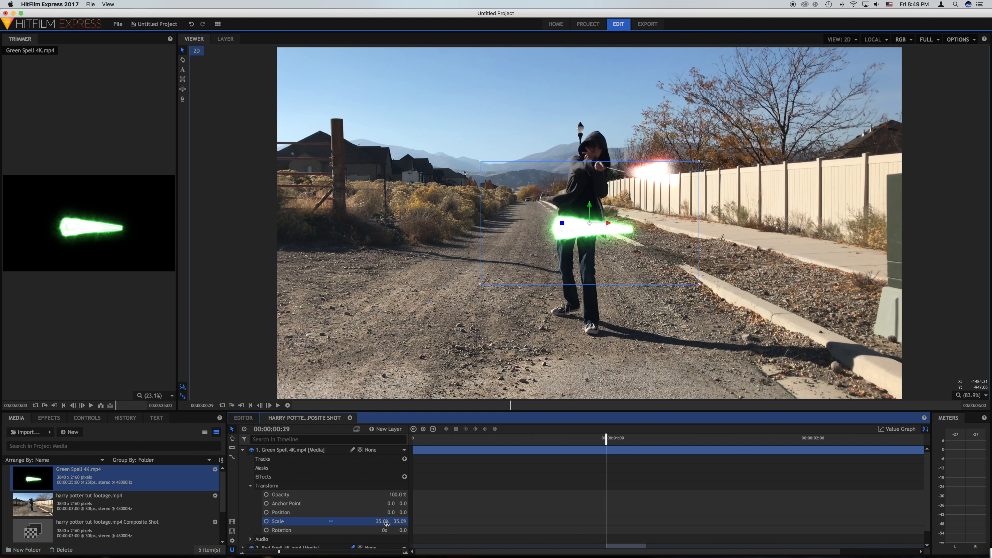
left_click_drag(383, 523, 332, 521)
Step: At 0:00:01:21, move the Green Spell layer to about 24, 276 over the caster's chest and set its horizontal scale to -20%
scroll(707, 531, "right", 3)
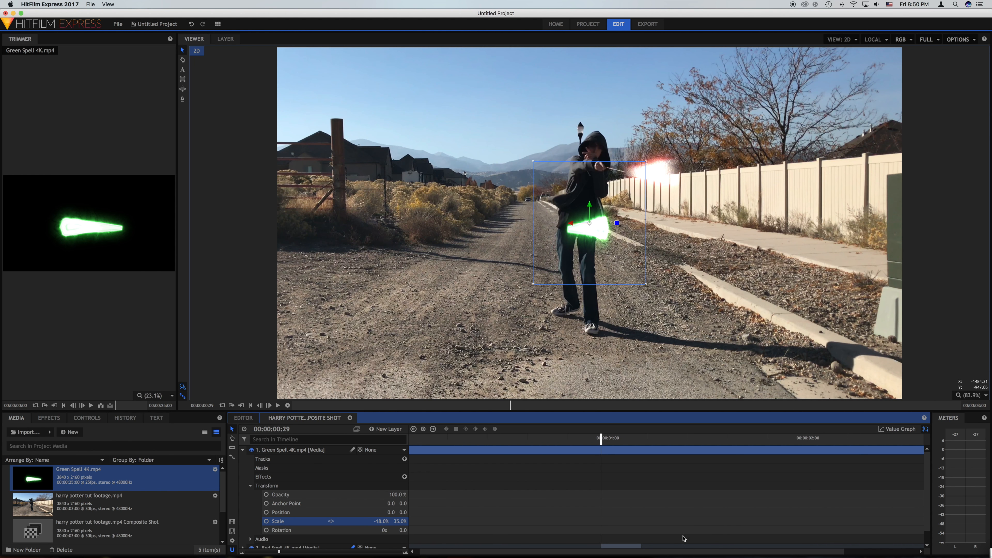
left_click_drag(280, 552, 401, 553)
scroll(719, 460, "right", 5)
scroll(715, 460, "right", 5)
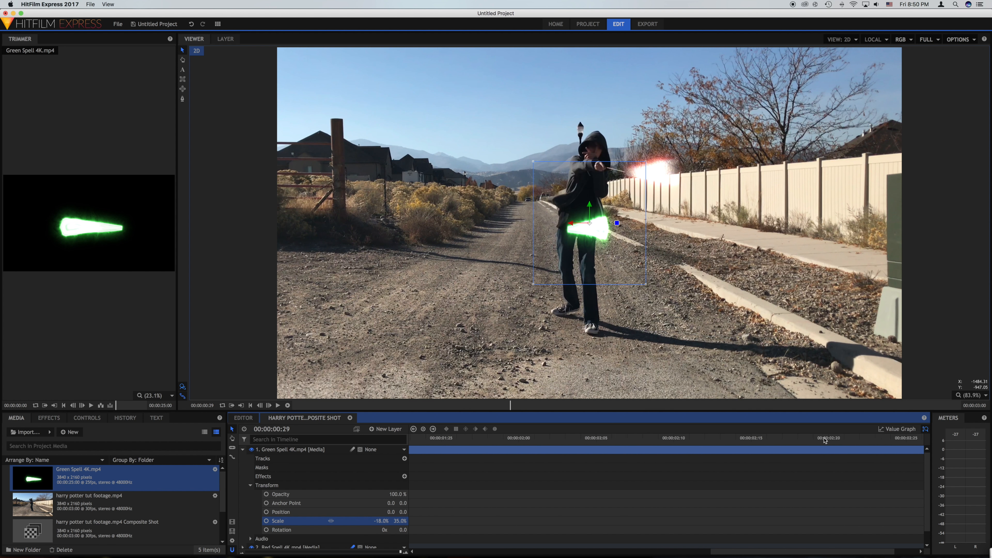
scroll(569, 458, "left", 5)
scroll(569, 458, "left", 2)
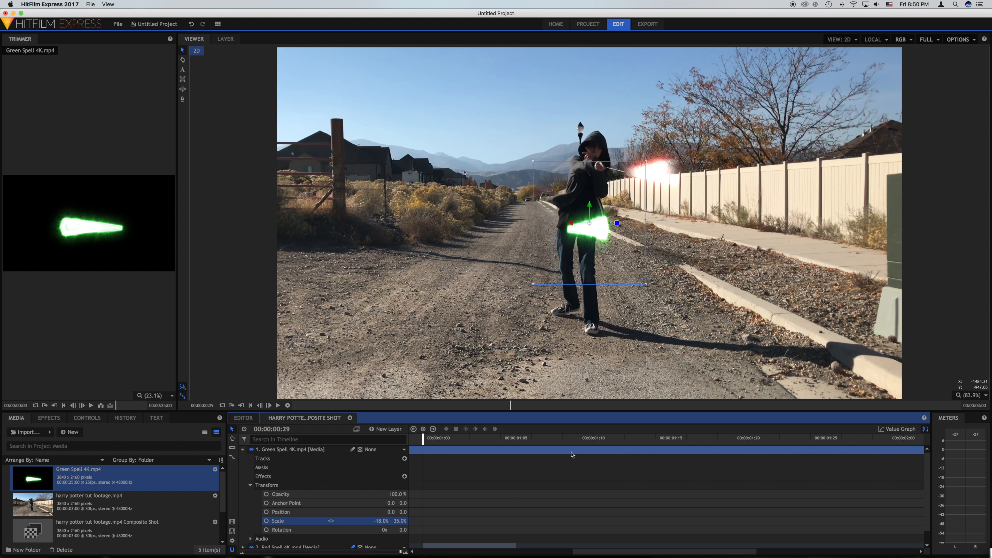
scroll(693, 445, "right", 1)
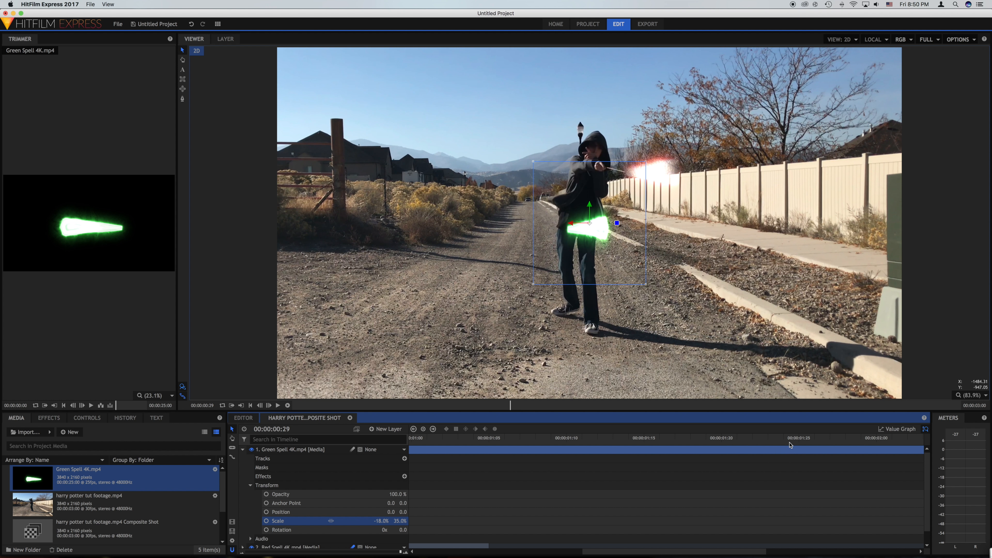
left_click(737, 439)
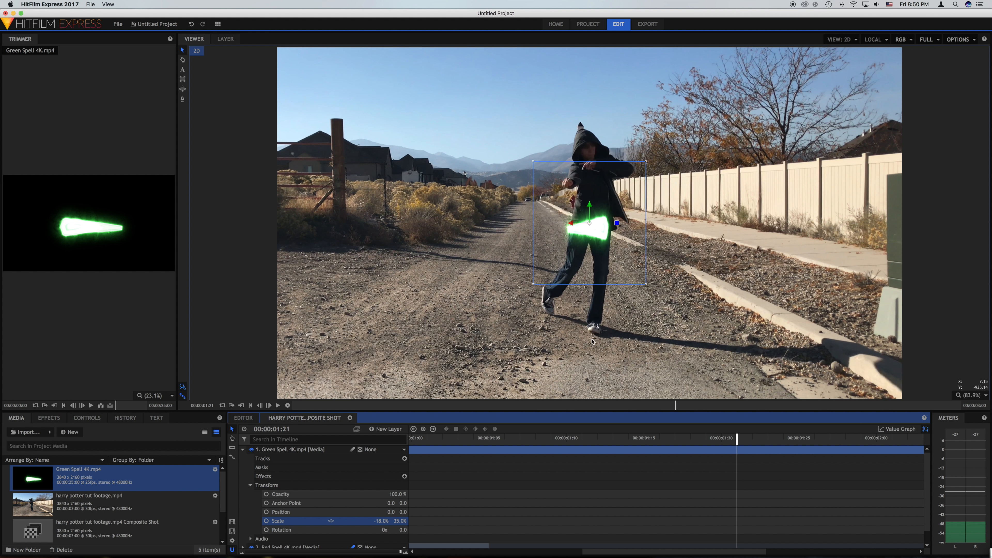
left_click_drag(599, 265, 596, 199)
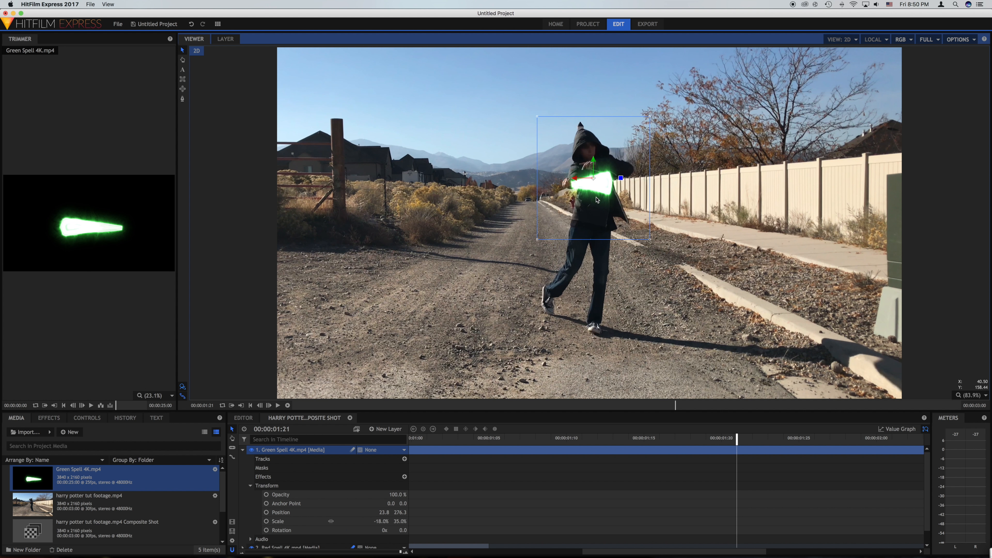
left_click(386, 521)
left_click_drag(386, 521, 383, 520)
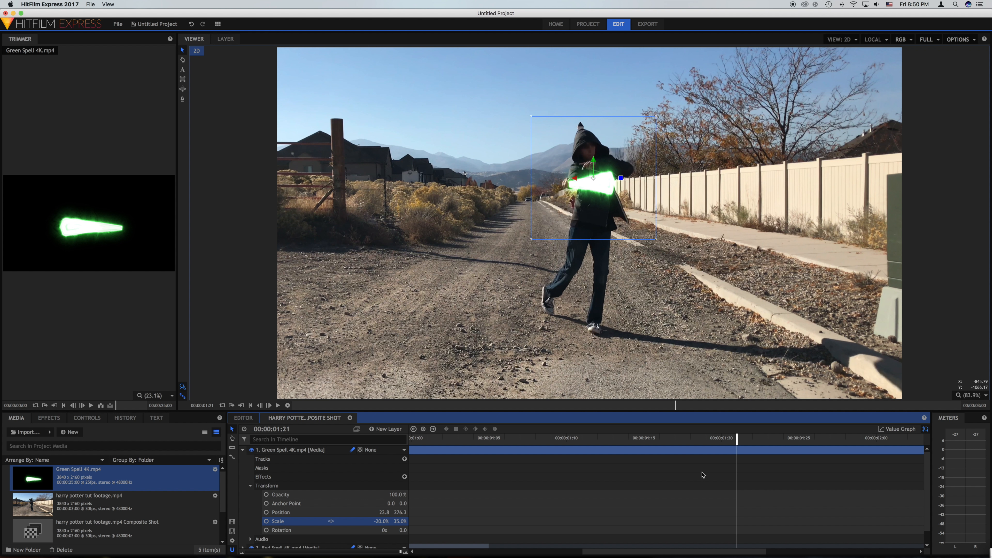
Step: Trim the Green Spell layer to run only from 0:00:01:21 to 0:00:01:27 by slicing it and deleting the excess
right_click(729, 454)
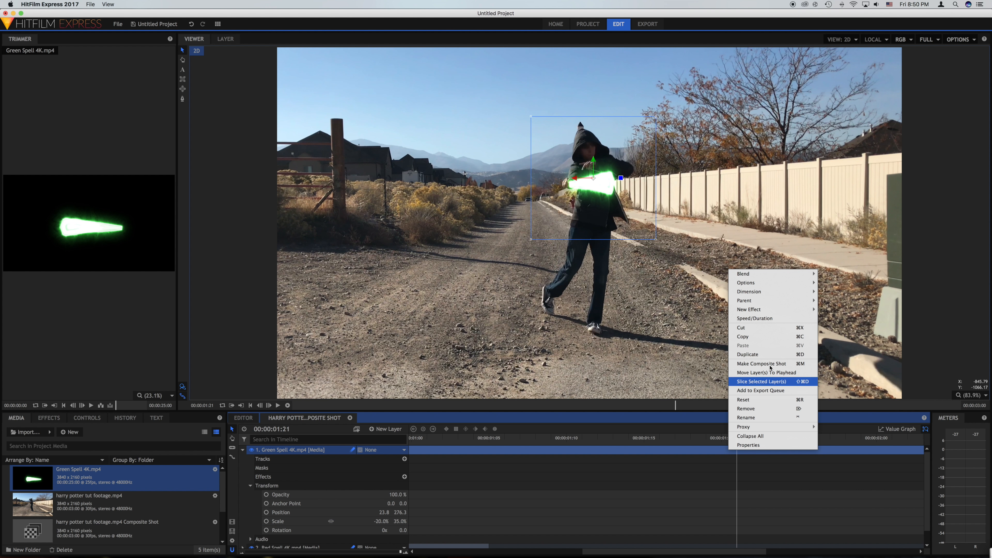
left_click(757, 382)
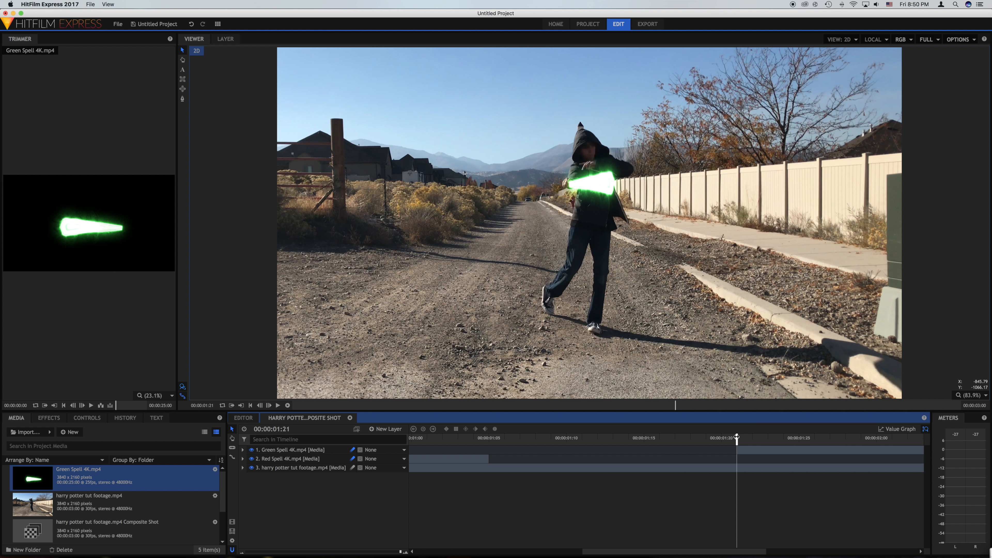
left_click_drag(737, 438, 826, 440)
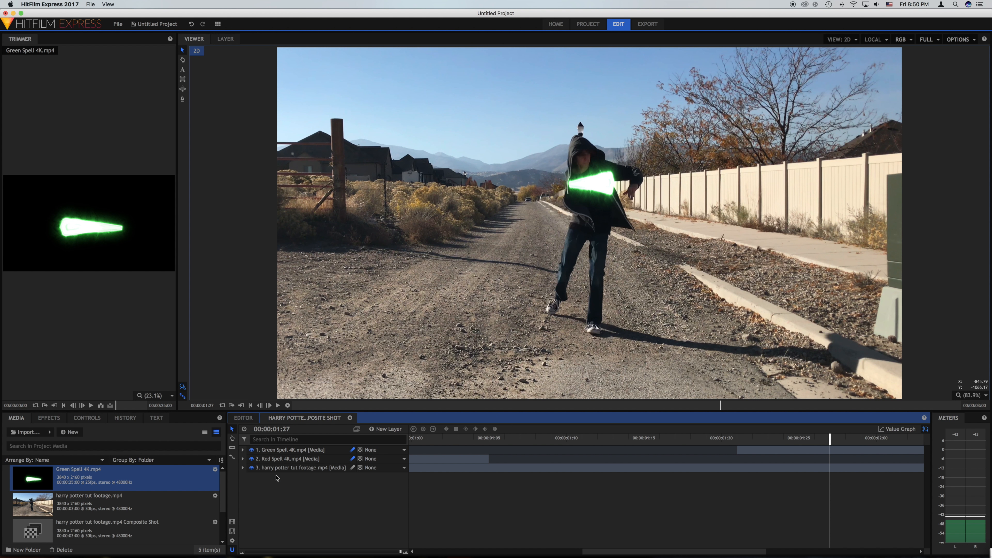
left_click(837, 454)
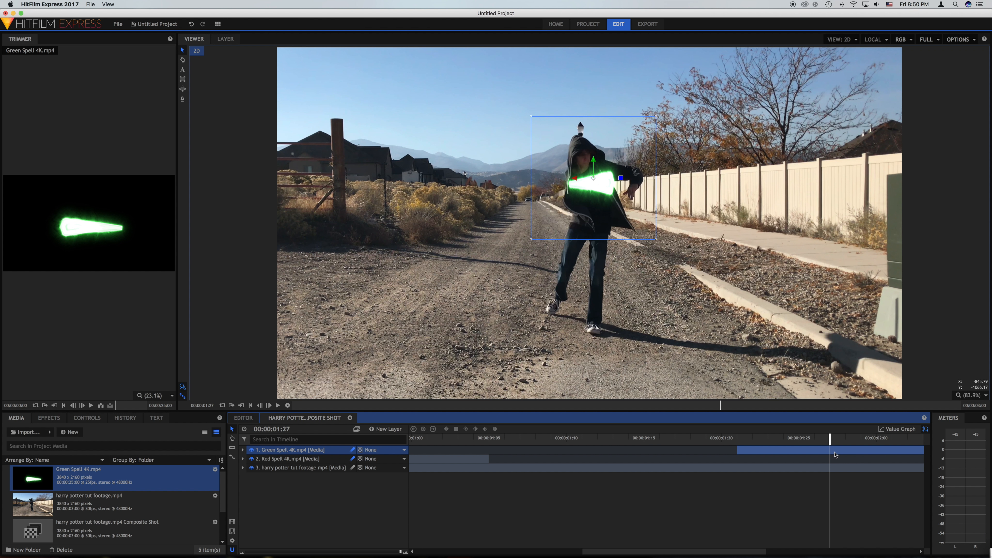
right_click(828, 451)
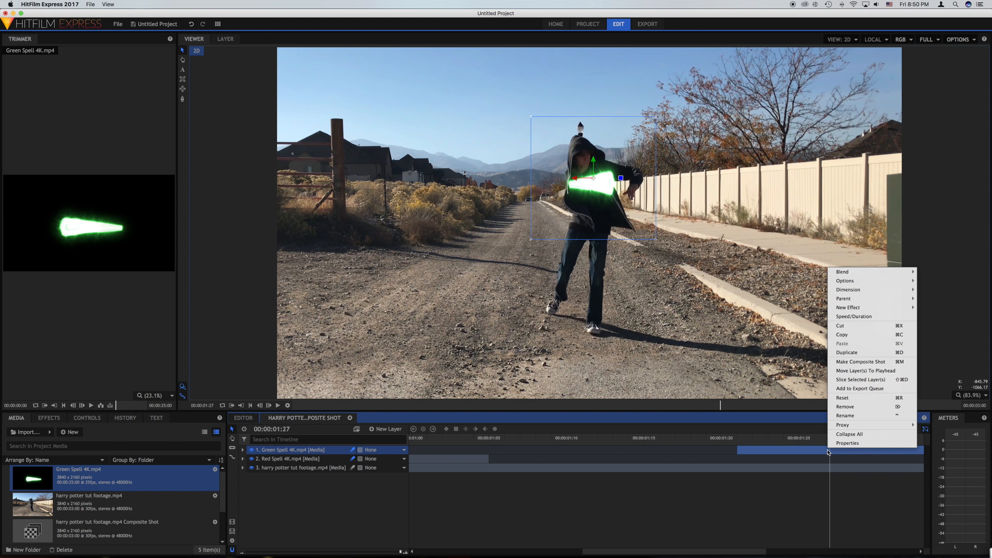
left_click(855, 380)
key("Delete")
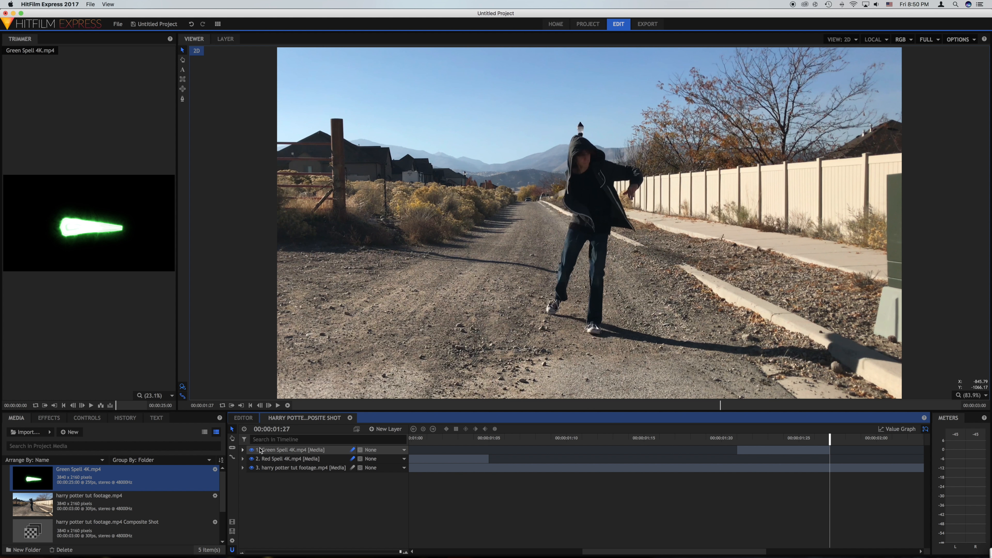
Step: Set starting Position and Scale keyframes for the Green Spell layer at 0:00:01:21
left_click(243, 450)
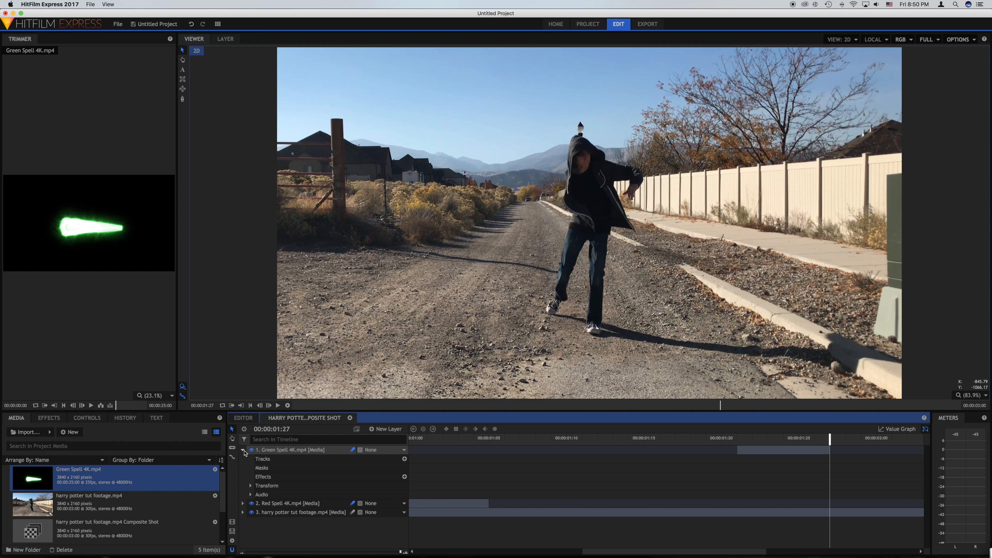
left_click(251, 485)
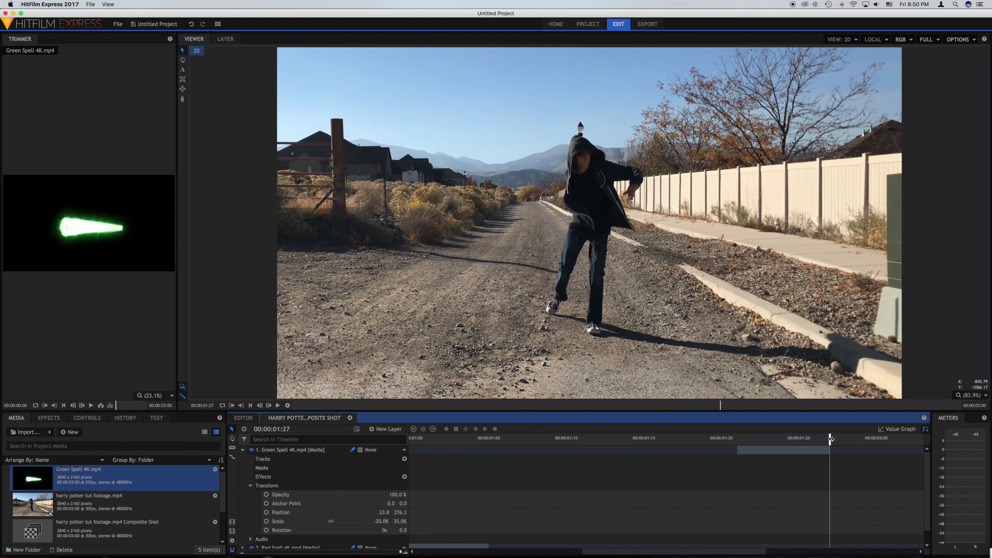
left_click_drag(831, 438, 738, 440)
left_click(267, 512)
left_click(267, 521)
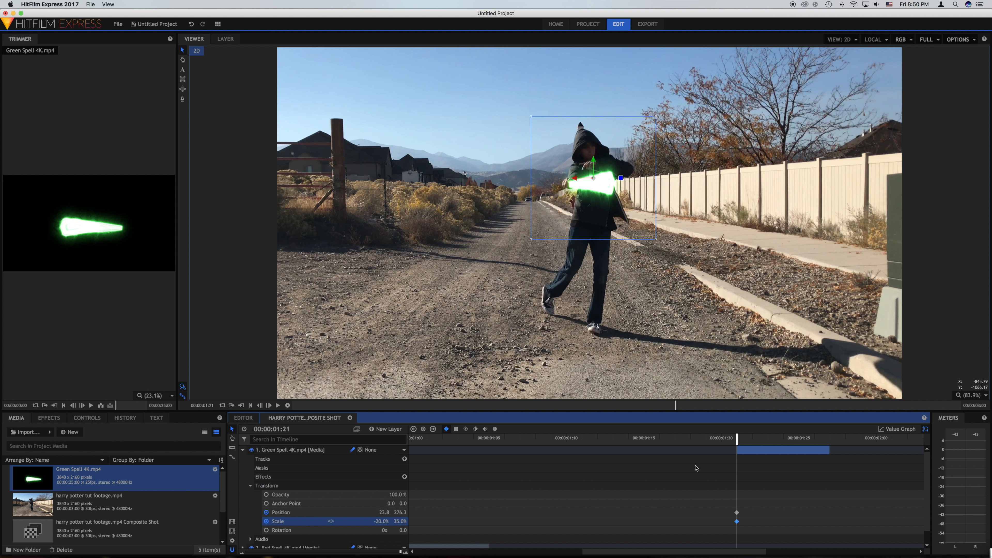
Step: At 0:00:01:26, enlarge the green blast to 118% vertical scale and move it out of frame to about 2599, 236
left_click_drag(737, 440, 821, 446)
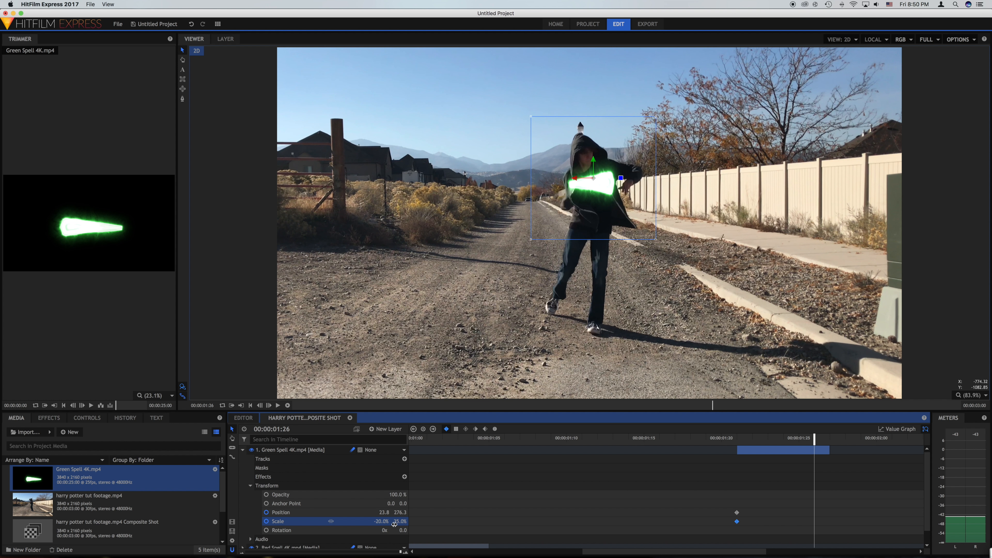
mouse_move(396, 522)
left_mouse_down()
mouse_move(430, 521)
mouse_move(401, 521)
left_mouse_up()
left_click_drag(549, 228, 967, 239)
Step: Play back the shot from just before the green blast to review its movement
left_click_drag(814, 436, 710, 445)
key("space")
key("space")
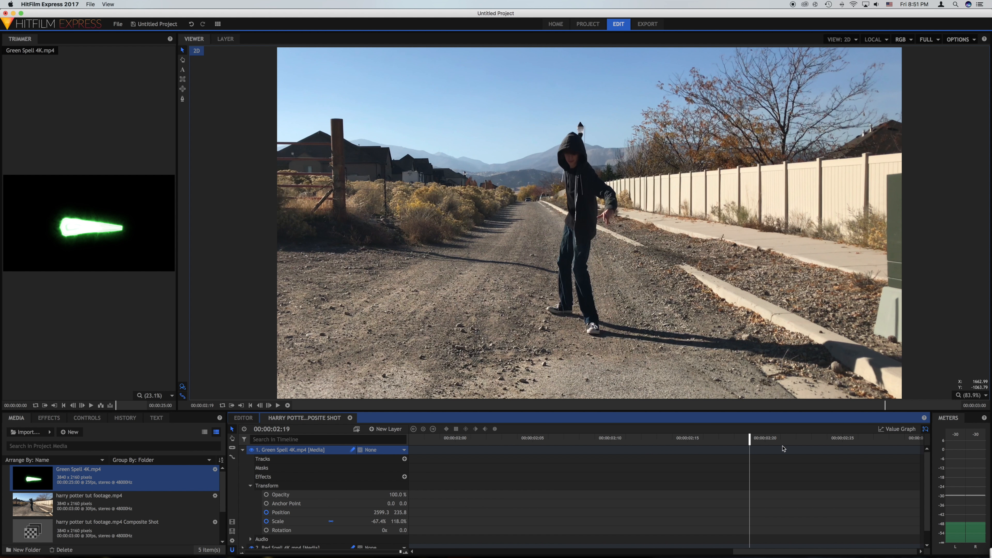
Step: Play back the whole composite shot from the beginning to review the red and green spell blasts
left_click_drag(401, 552, 246, 552)
left_click(413, 437)
left_click(278, 406)
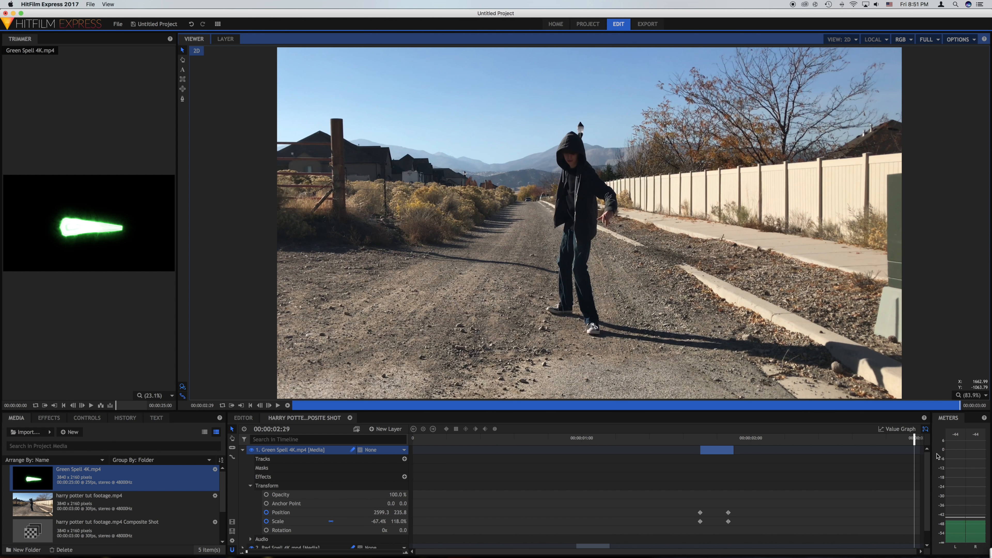
left_click_drag(915, 439, 288, 419)
left_click(288, 406)
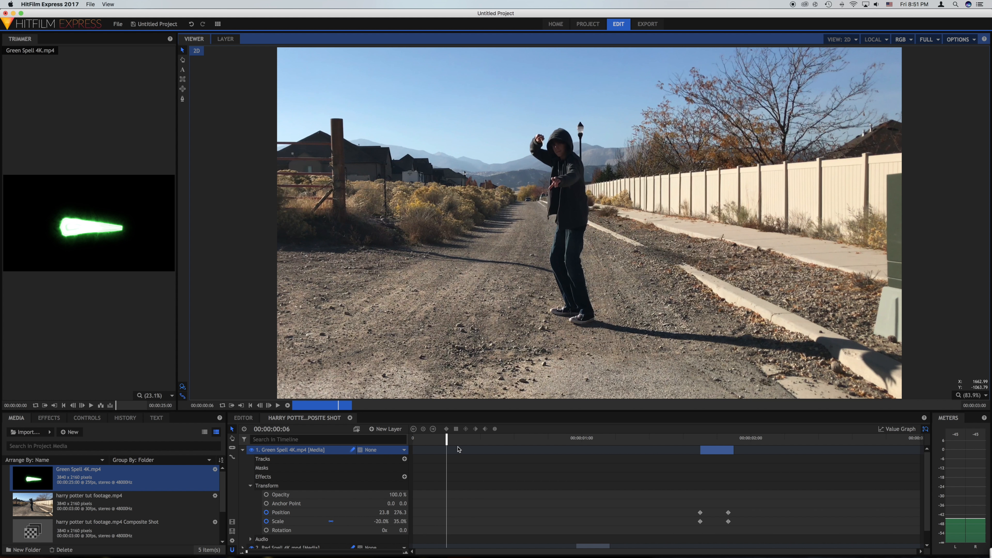
Step: Move the playhead to 0:00:00:29, where the red blast starts, and add a new plane layer with the default settings
left_click_drag(445, 439, 578, 456)
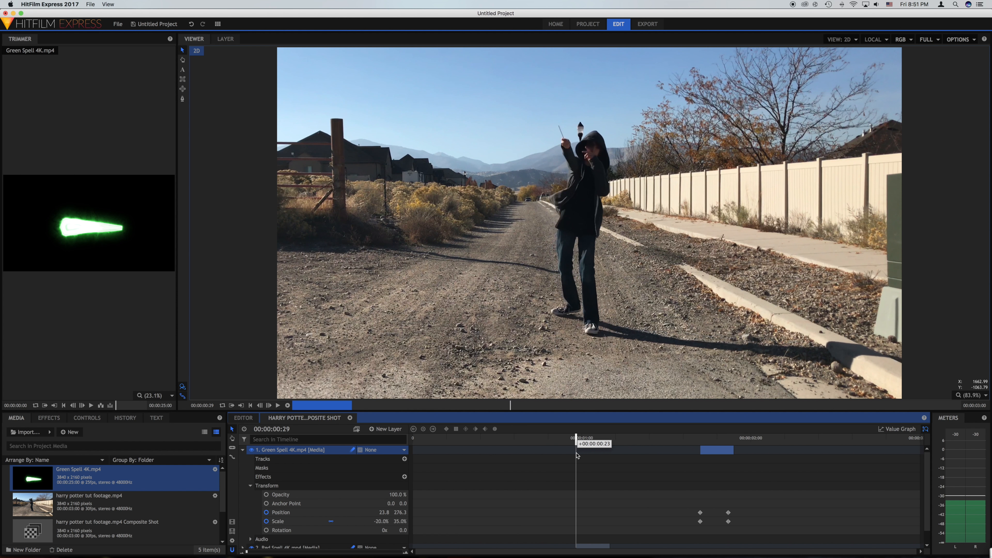
left_click(243, 450)
left_click(387, 429)
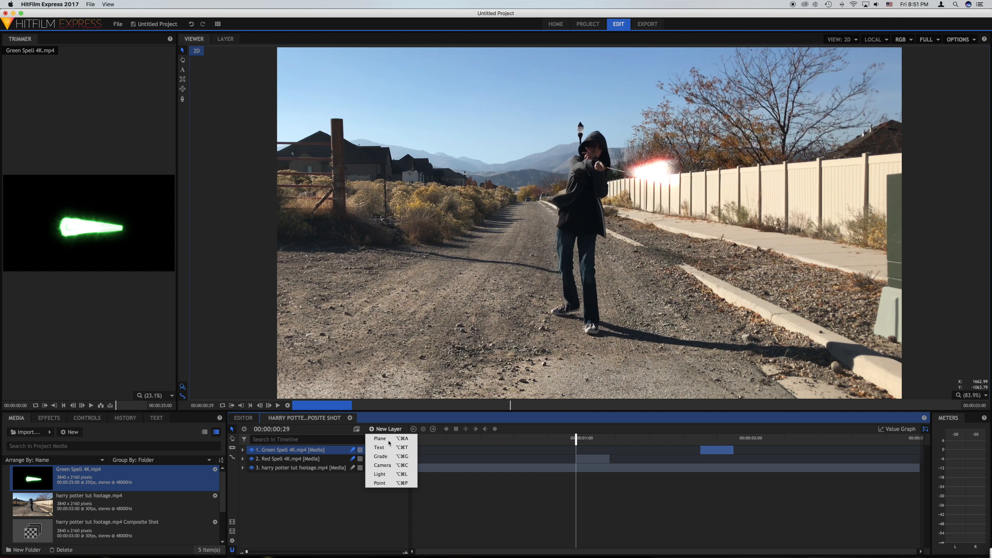
left_click(389, 442)
left_click(541, 321)
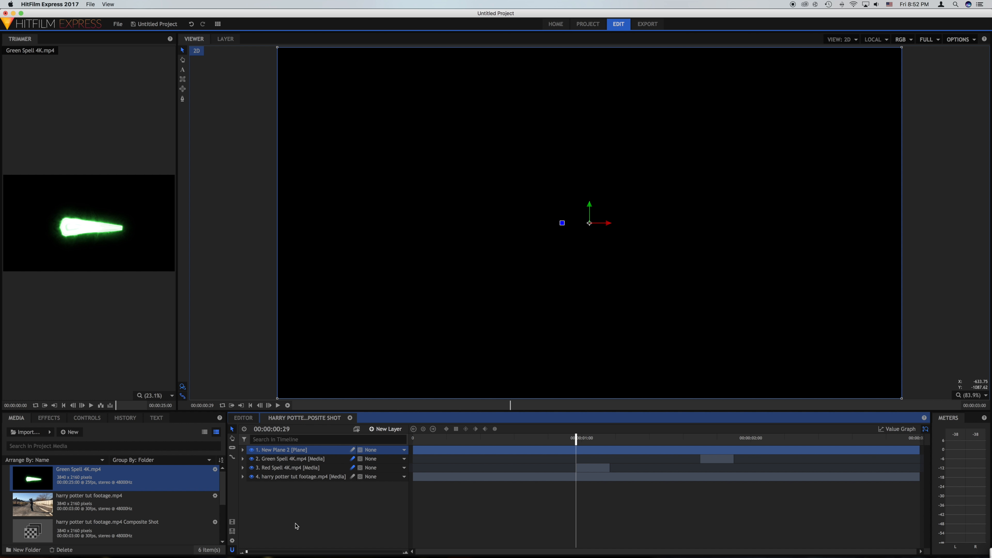
Step: Find the Light Flares effect with the search term "len" and apply it to the new plane
left_click(51, 420)
left_click_drag(32, 432, 4, 424)
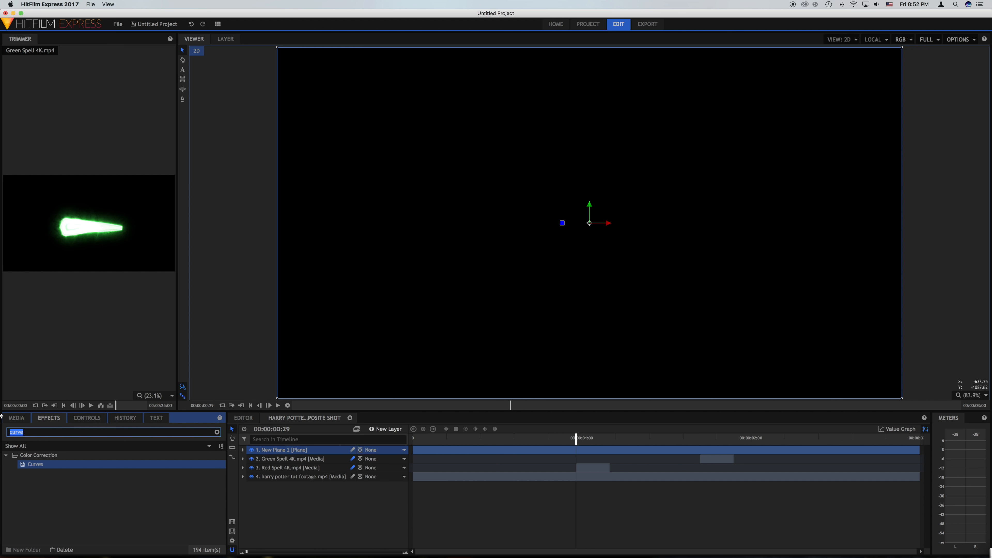
type("len")
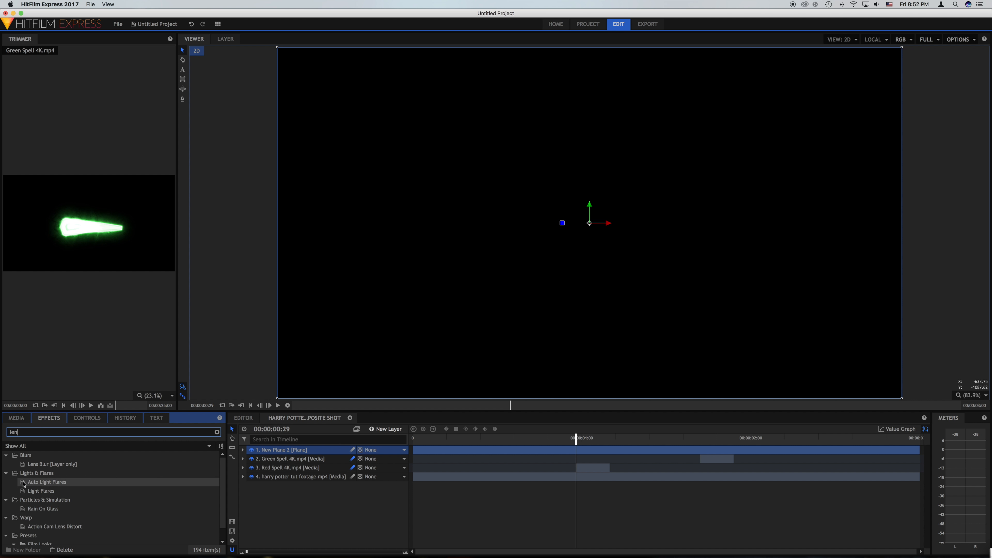
left_click(44, 493)
left_click_drag(41, 493, 273, 455)
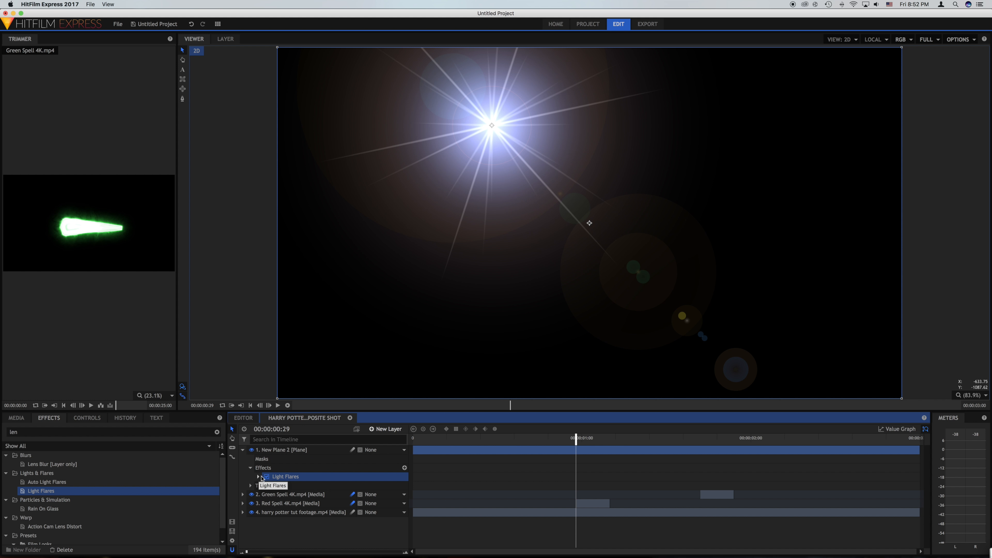
Step: Set the plane's flare type to Flashlight LED and move its hotspot down towards the middle of the frame
left_click(87, 417)
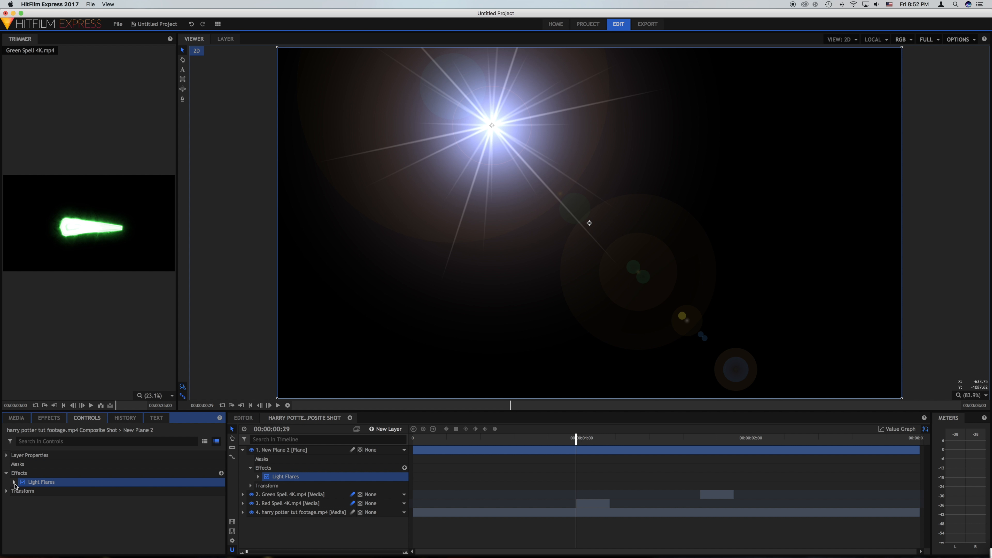
left_click(13, 483)
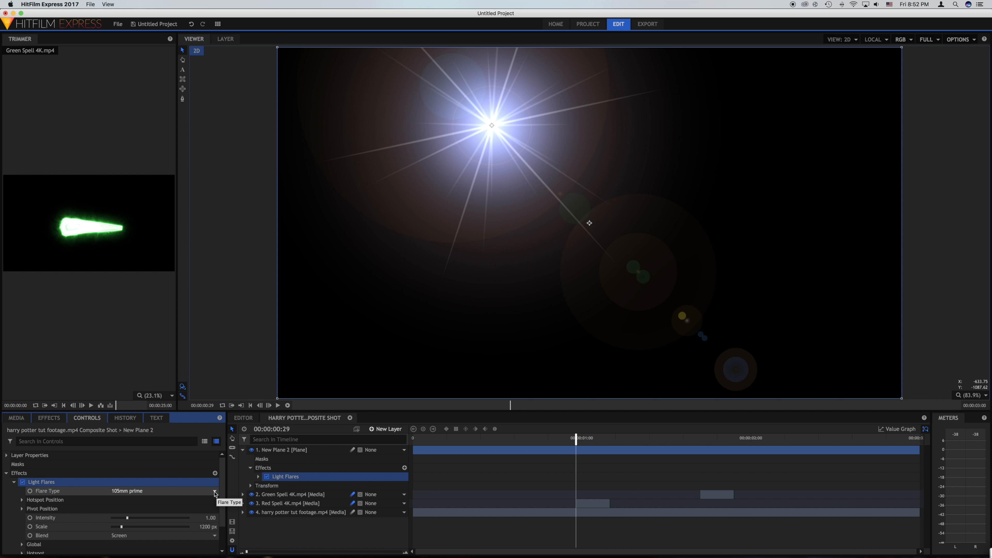
left_click(214, 492)
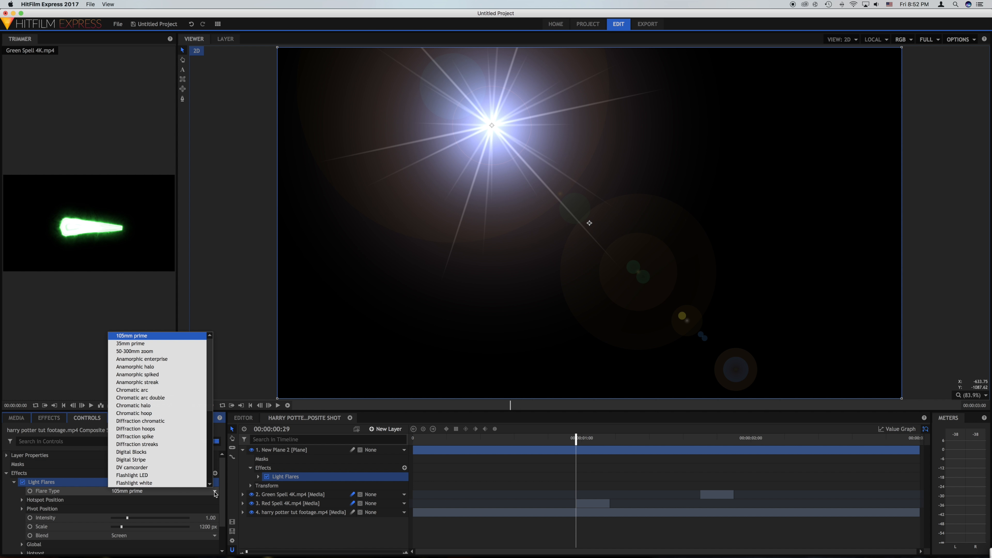
left_click(148, 476)
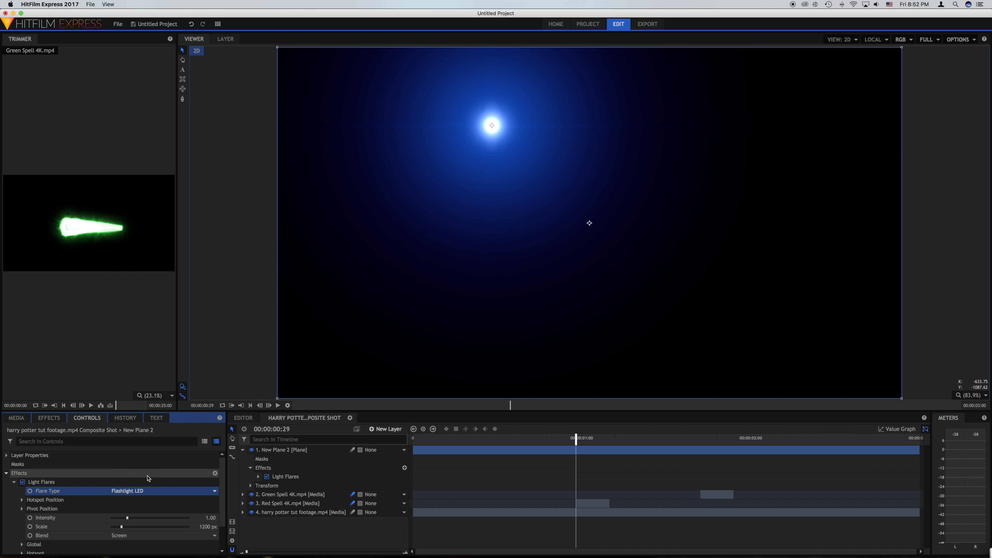
key("h")
left_click_drag(491, 125, 503, 230)
key("v")
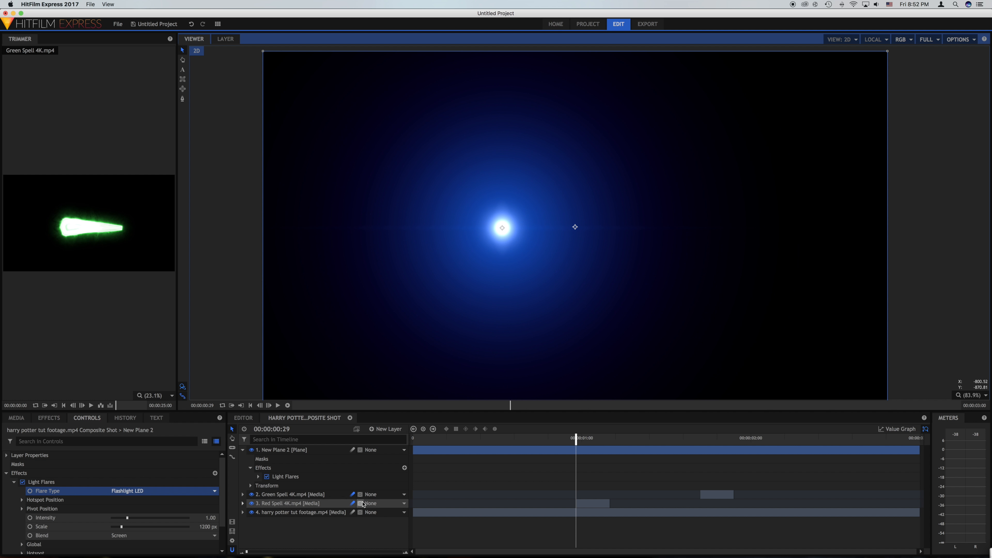
Step: Trim the start of the flare plane to 0:00:00:27, two frames before the red spell begins
left_click_drag(413, 451, 522, 448)
left_click_drag(247, 553, 524, 530)
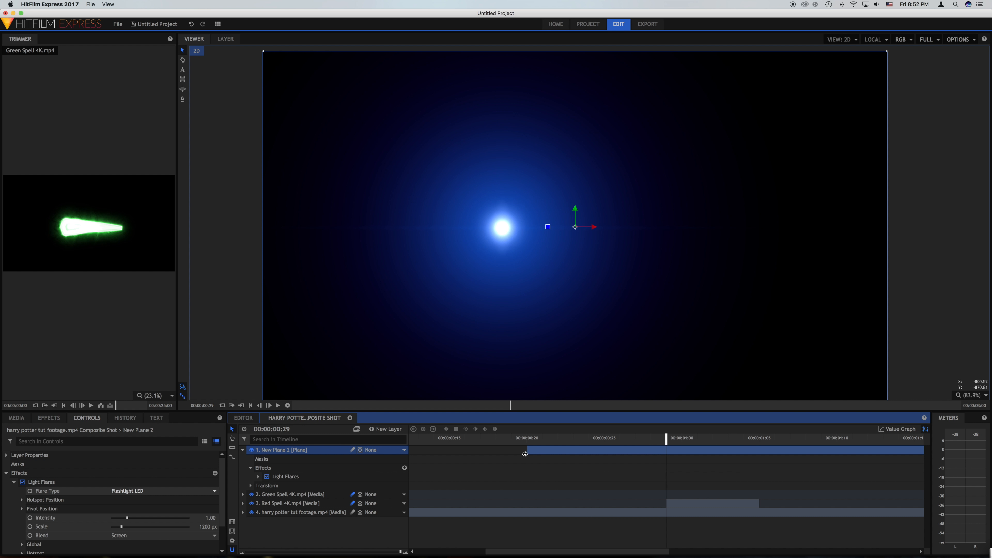
left_click_drag(527, 452, 631, 448)
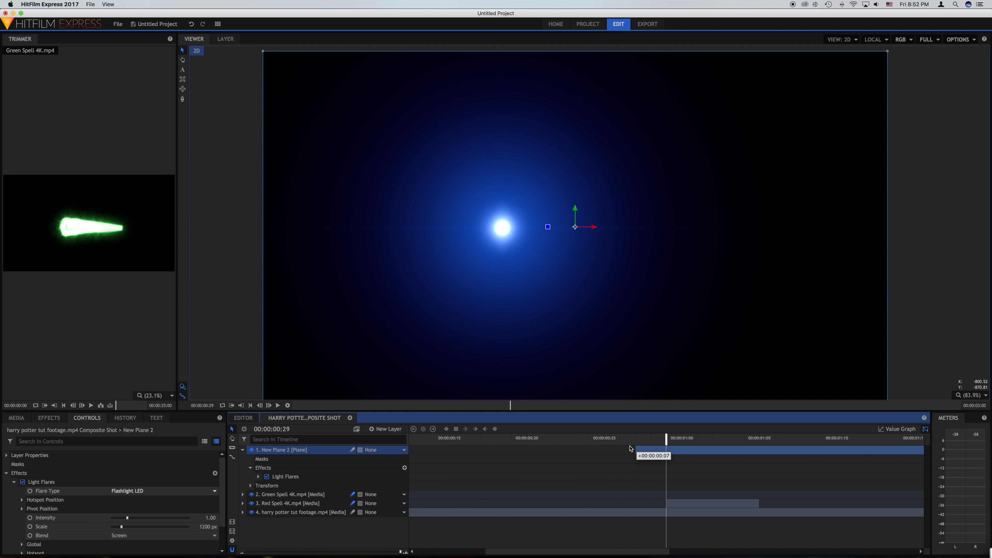
left_click_drag(630, 449, 631, 448)
scroll(651, 451, "right", 3)
Step: Slice the flare plane at 0:00:01:00 and delete the part after the cut
left_click_drag(619, 438, 635, 438)
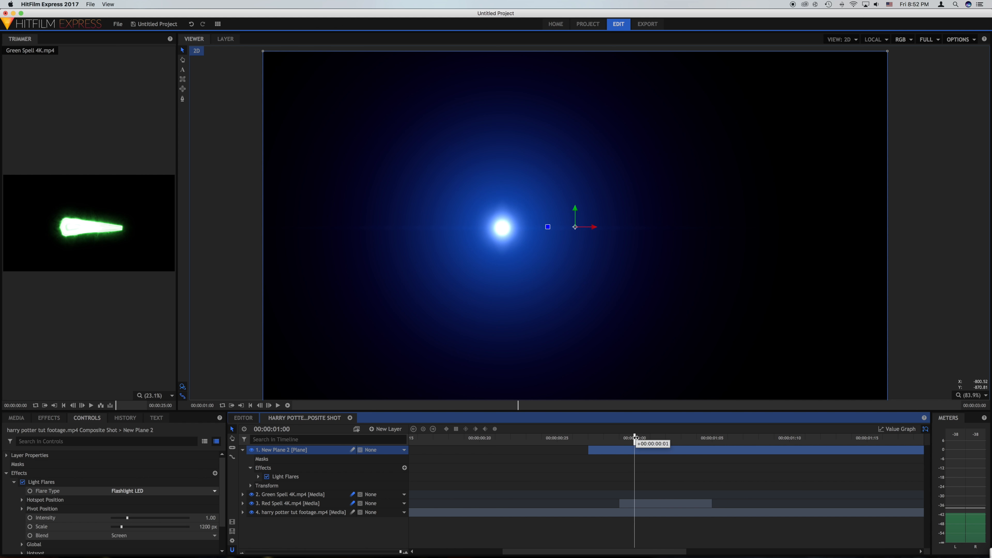
right_click(643, 449)
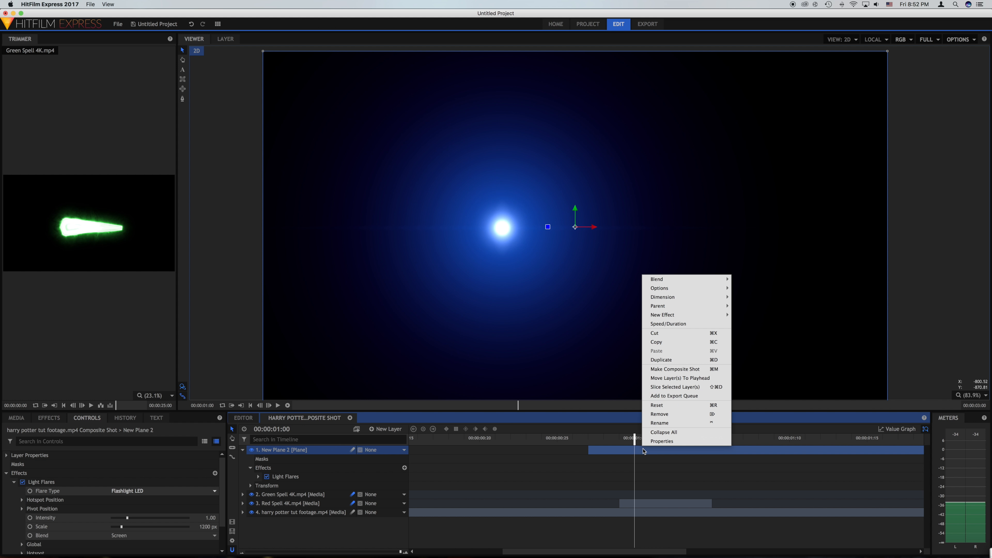
left_click(677, 387)
left_click(658, 494)
key("Delete")
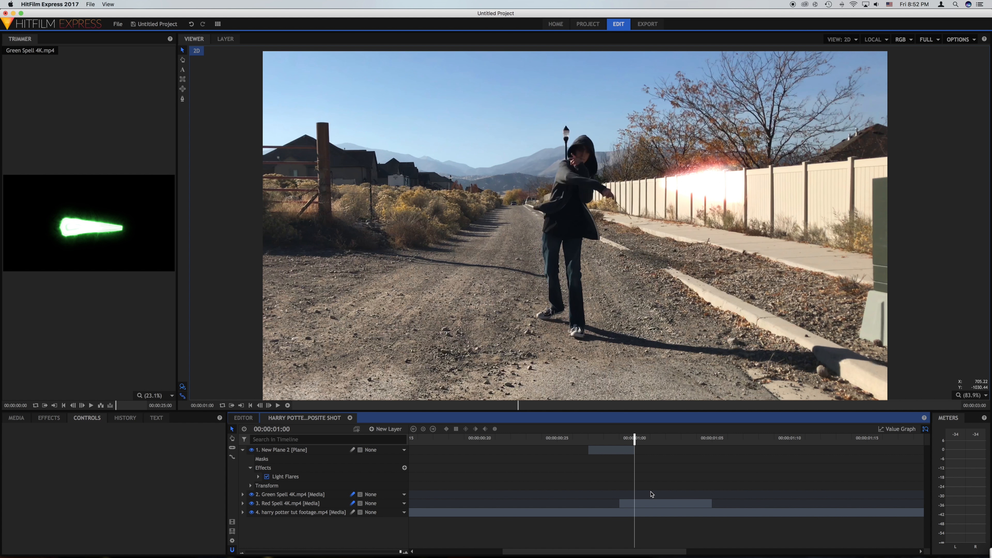
Step: Return to 0:00:00:29 and set the flare plane's blend mode to Add
left_click_drag(635, 438, 606, 454)
left_click(278, 450)
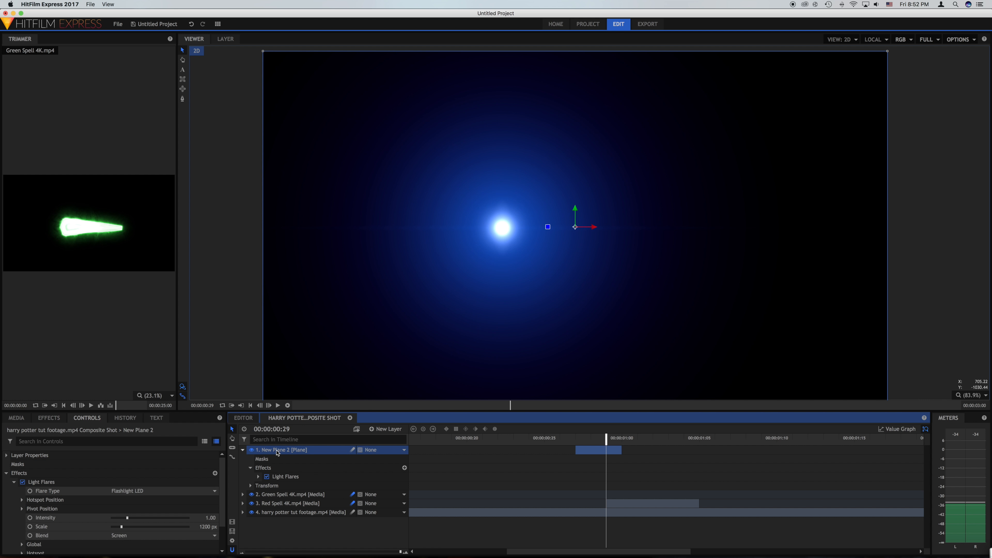
right_click(278, 451)
mouse_move(318, 283)
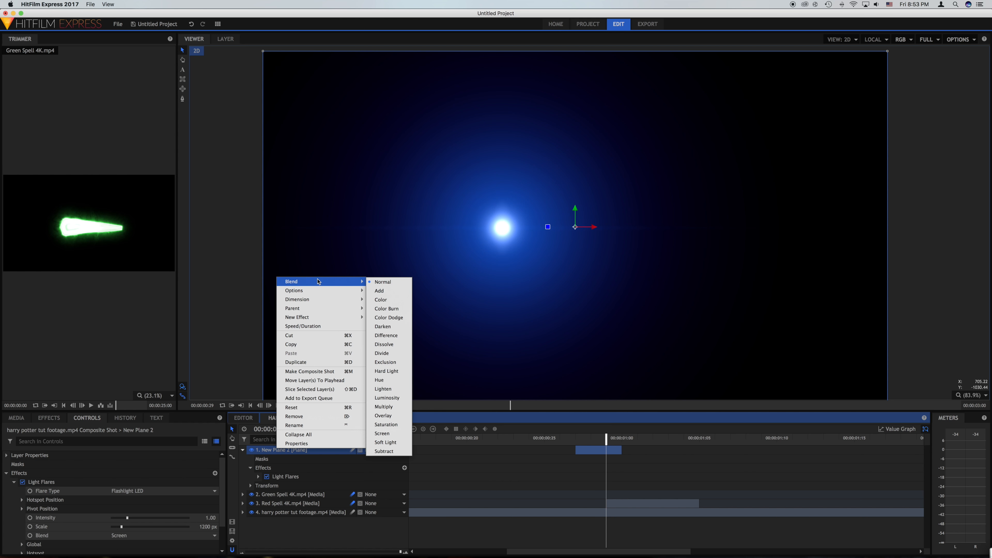
left_click(379, 292)
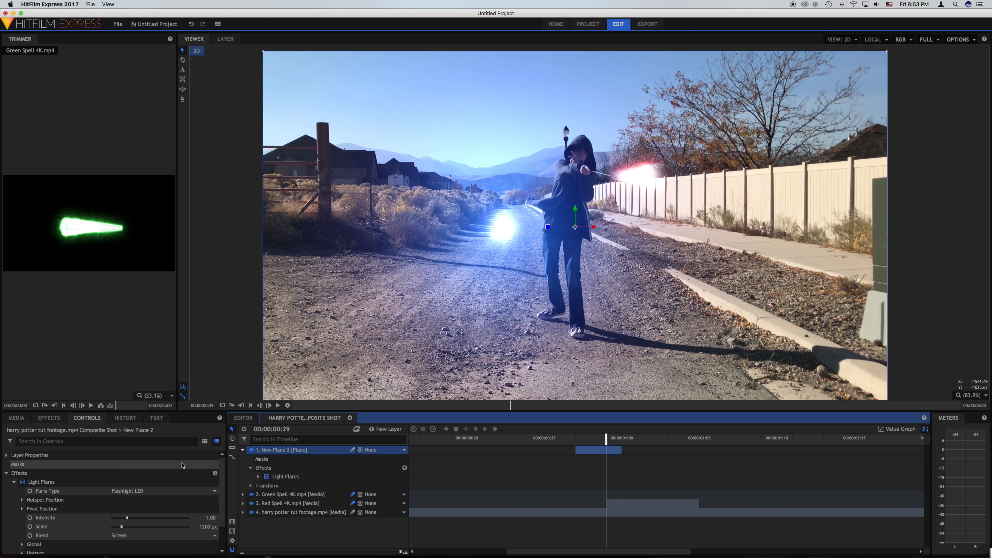
Step: Apply a Tint effect to the flare plane and set its Amount to Tint to 100%
scroll(109, 515, "down", 3)
scroll(109, 514, "up", 3)
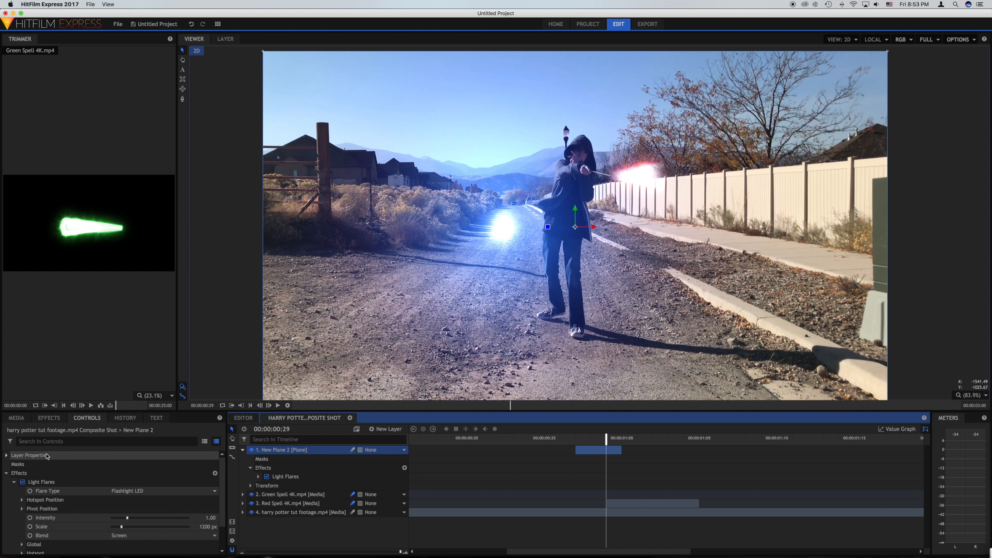
left_click(42, 441)
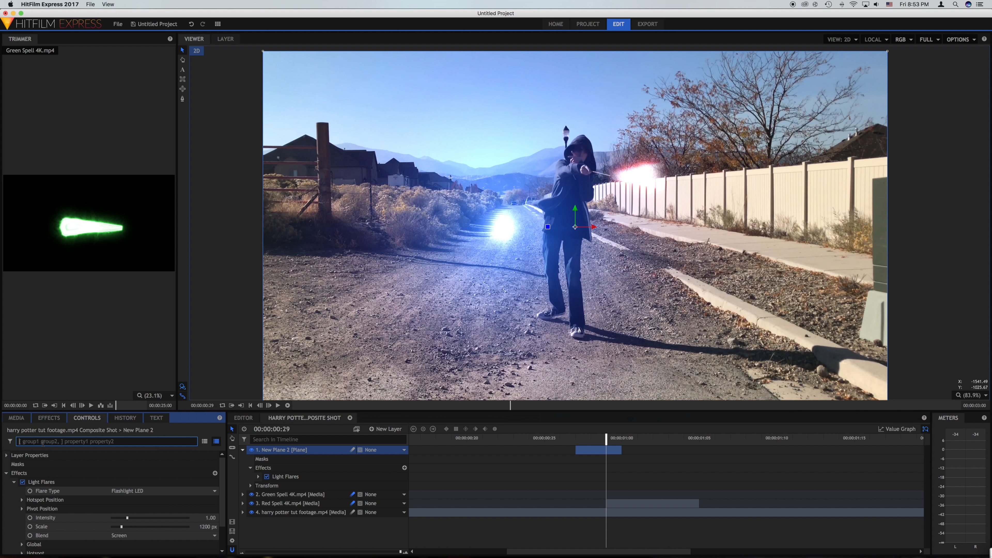
left_click(53, 420)
left_click_drag(22, 432, 2, 430)
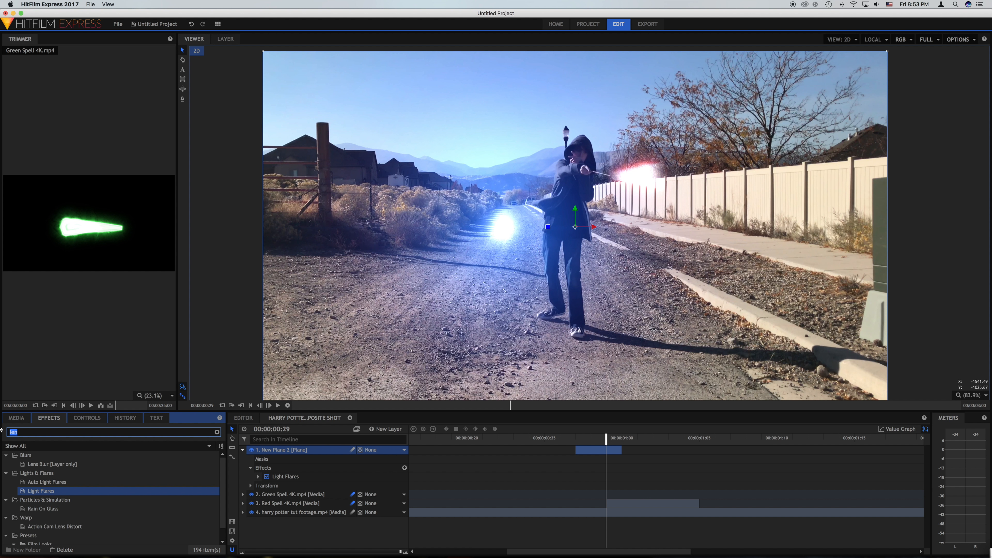
type("tint")
left_click(32, 465)
left_click_drag(32, 468, 285, 484)
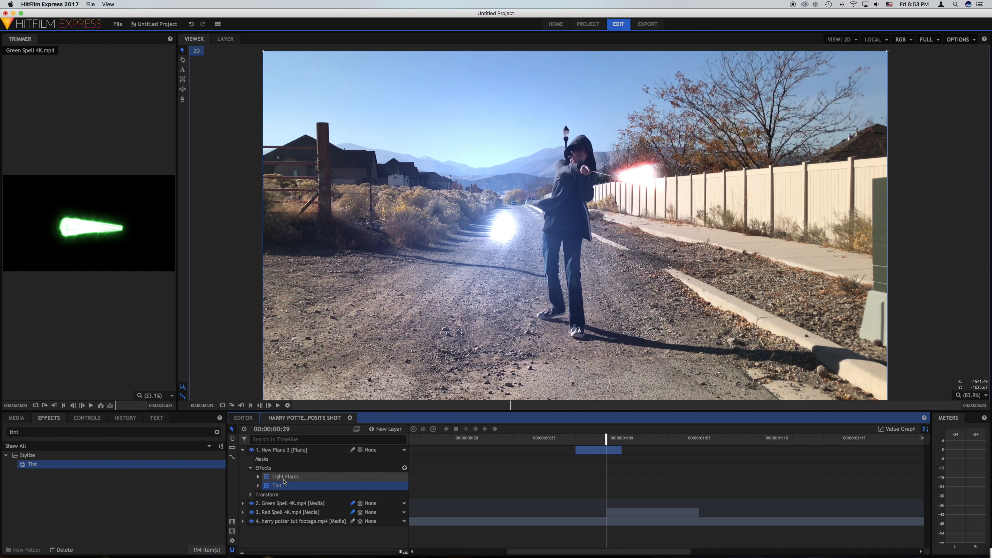
left_click(258, 486)
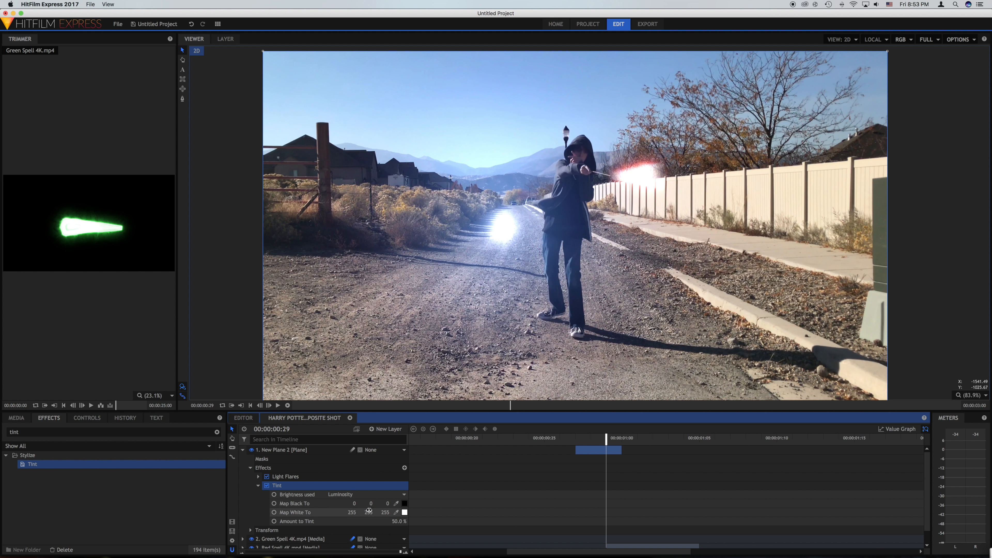
left_click_drag(402, 521, 413, 521)
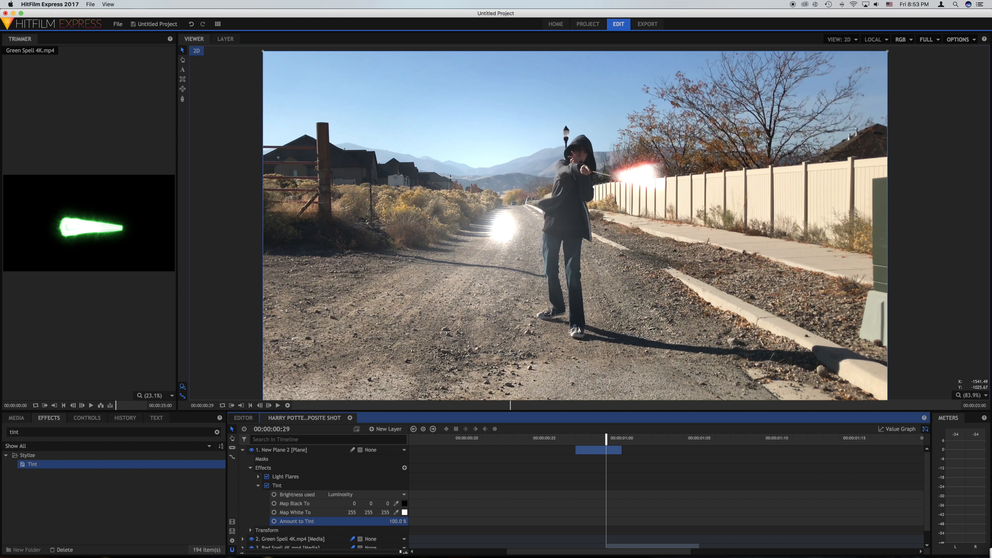
Step: Add a second Tint effect to the flare plane and map its white to pure red (255, 0, 0)
left_click(86, 429)
key("BackSpace")
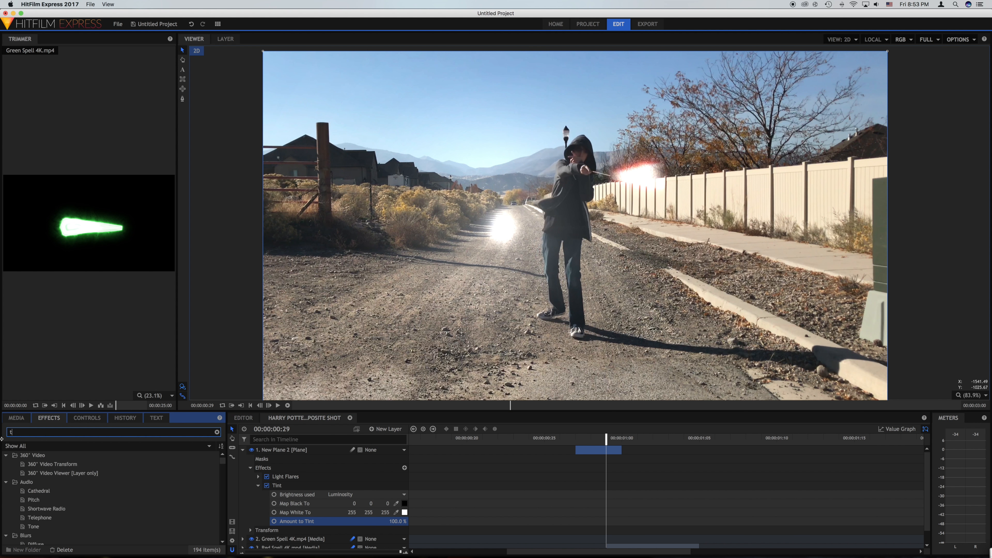
left_click_drag(35, 503, 298, 526)
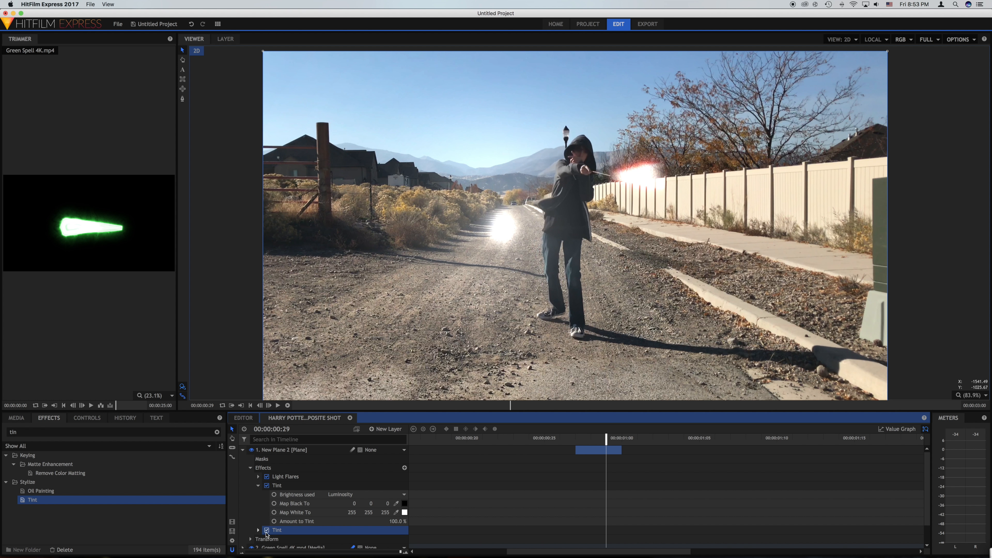
left_click(258, 530)
scroll(353, 531, "down", 2)
left_click(404, 525)
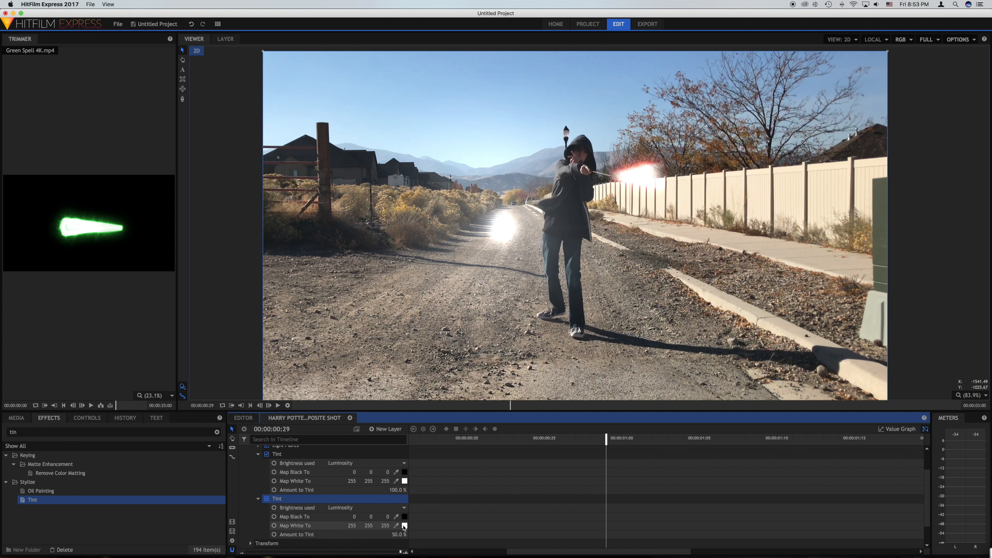
left_click(292, 228)
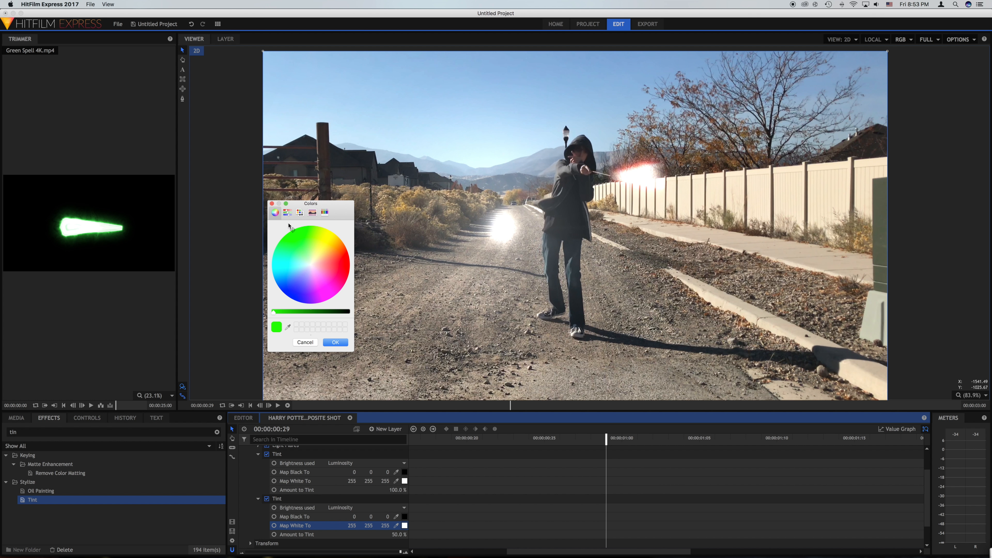
left_click_drag(290, 225, 363, 267)
left_click(336, 342)
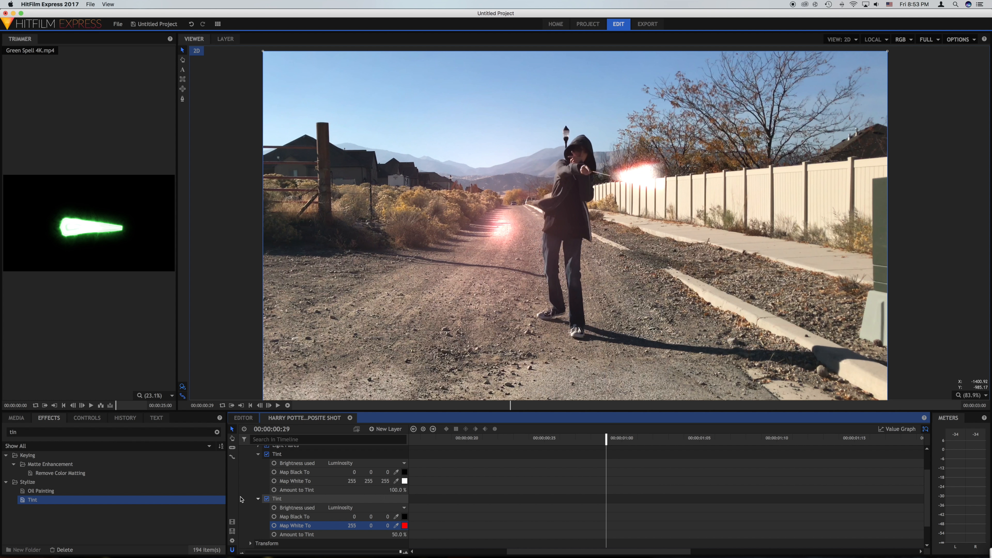
Step: Move the Light Flares hotspot onto the wand tip at 0:00:00:29, at about (212, 313)
left_click(87, 418)
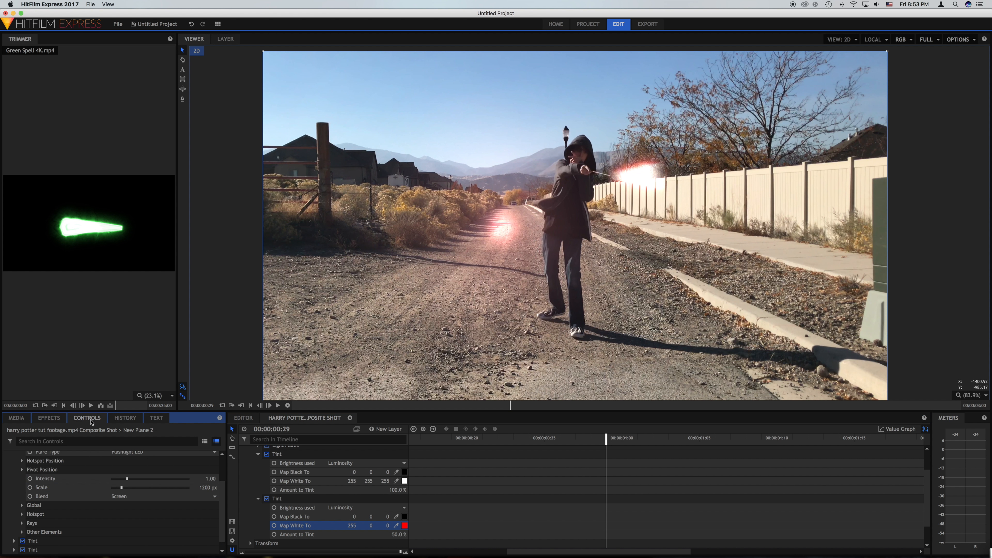
scroll(54, 483, "up", 3)
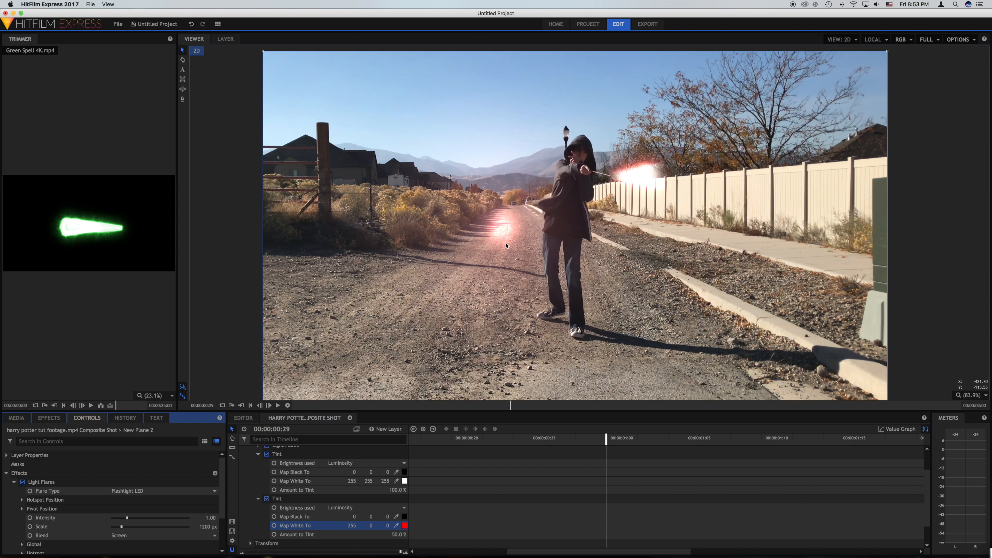
left_click(41, 482)
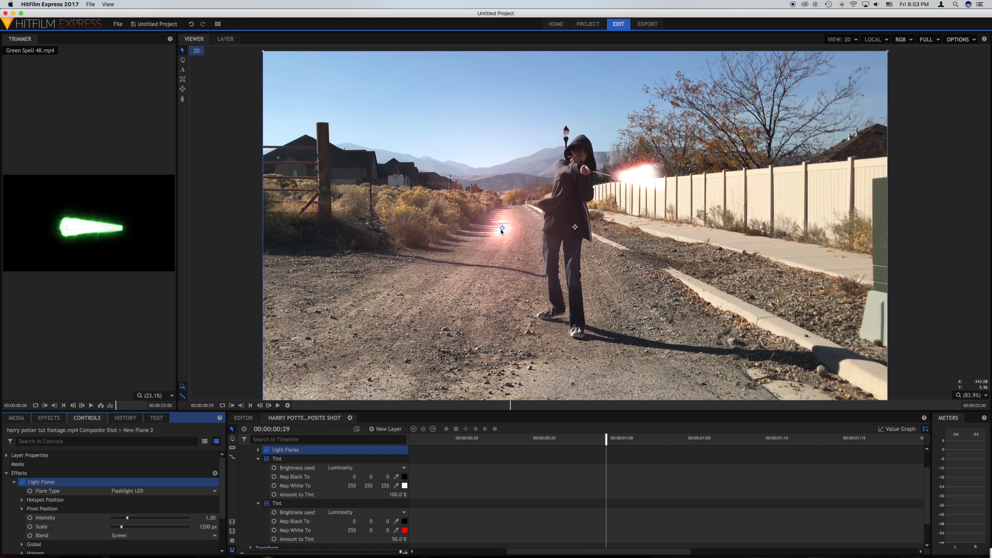
left_click_drag(500, 223, 610, 176)
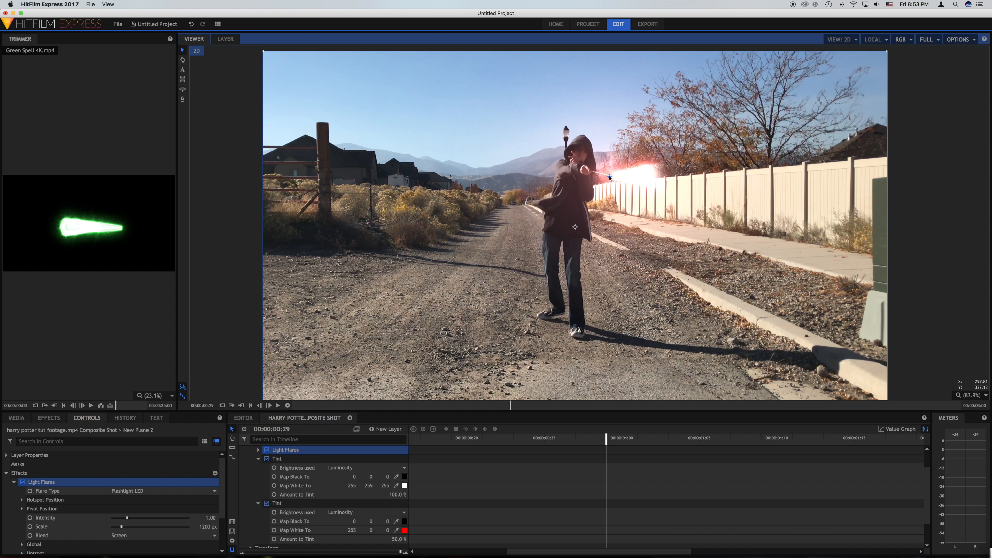
scroll(557, 456, "down", 3)
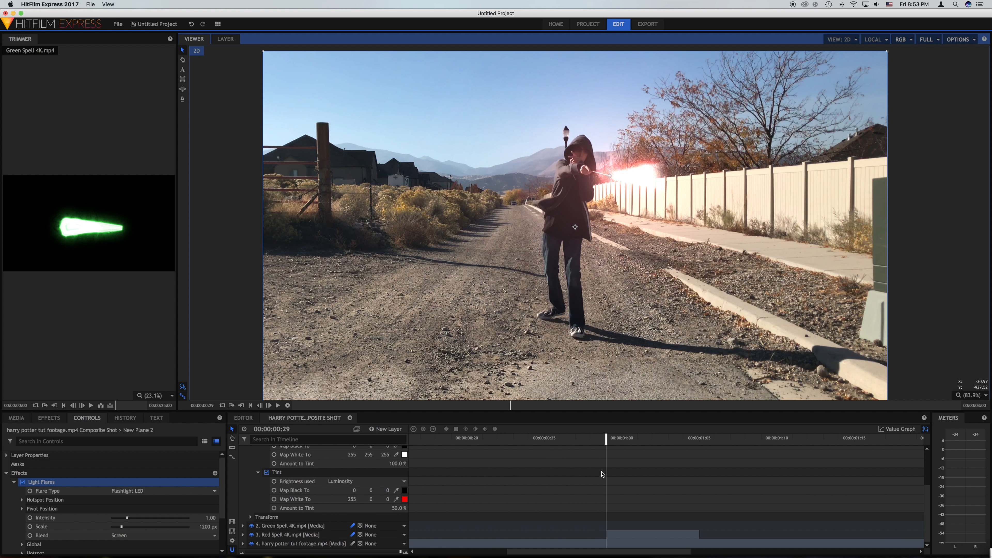
scroll(603, 474, "up", 5)
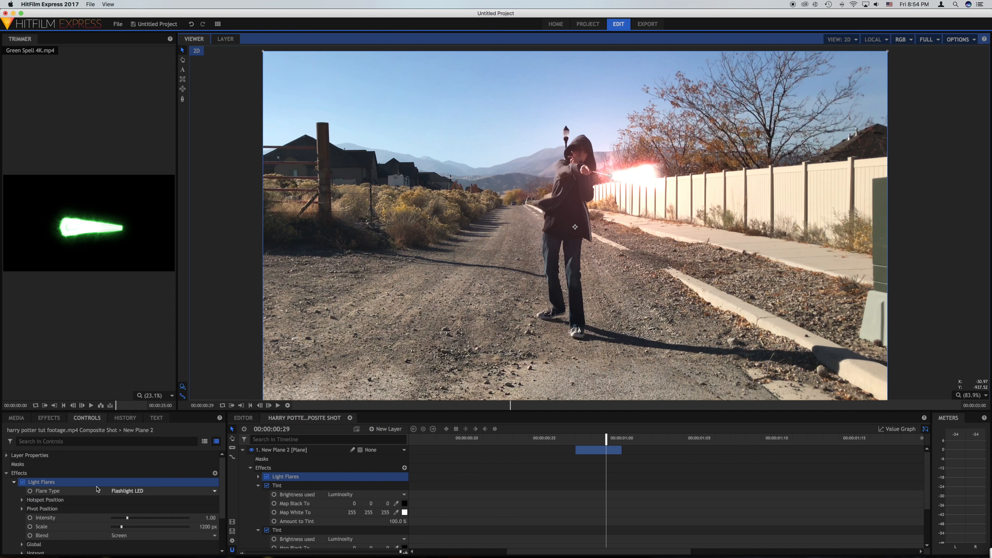
Step: Enable keyframing for the flare's Intensity and its Hotspot Position Center at 0:00:00:29
left_click(31, 518)
scroll(32, 516, "down", 3)
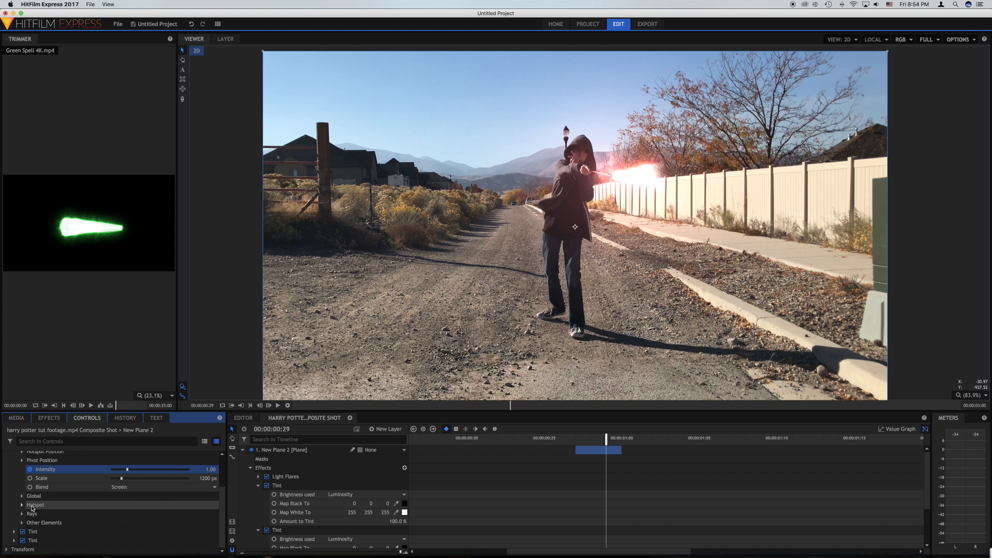
scroll(22, 510, "up", 2)
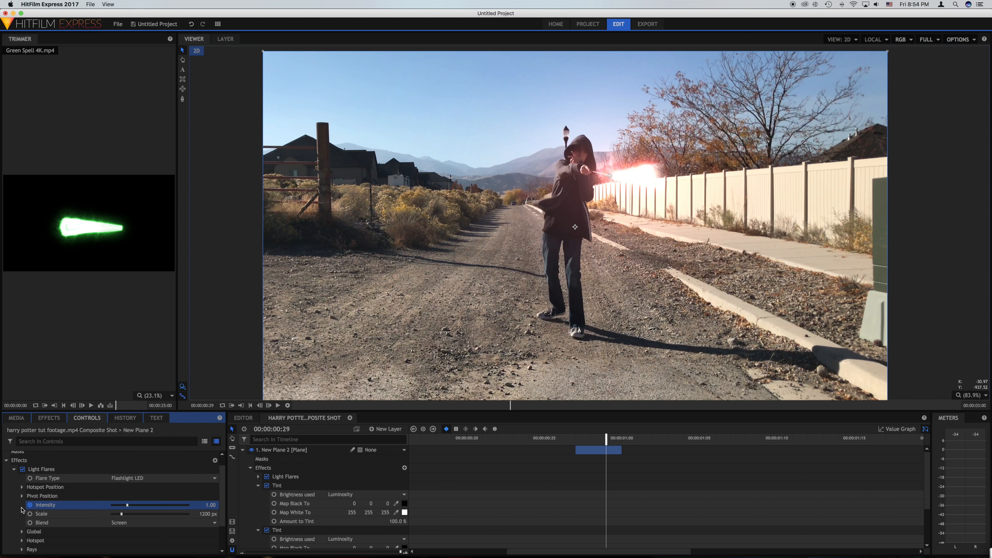
left_click(31, 488)
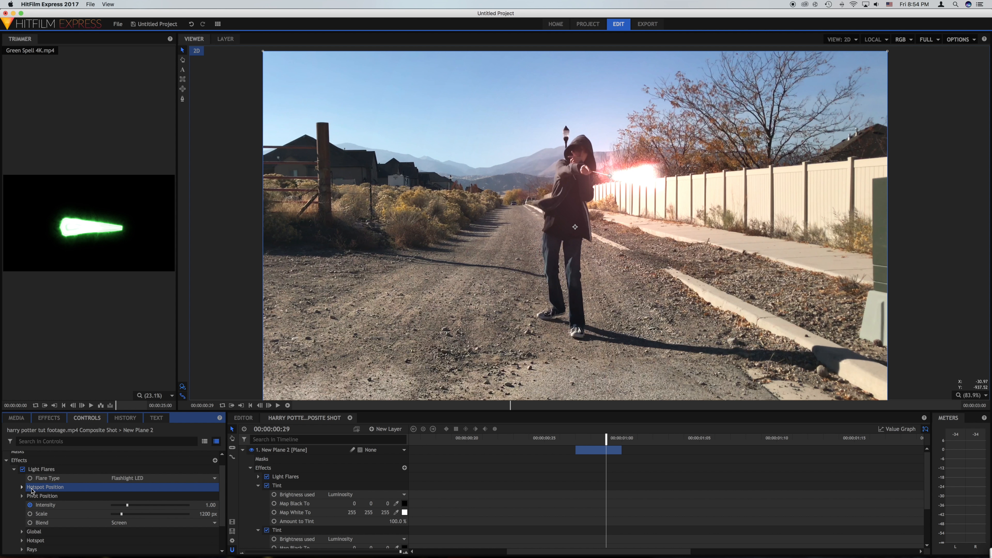
left_click(23, 487)
left_click(38, 496)
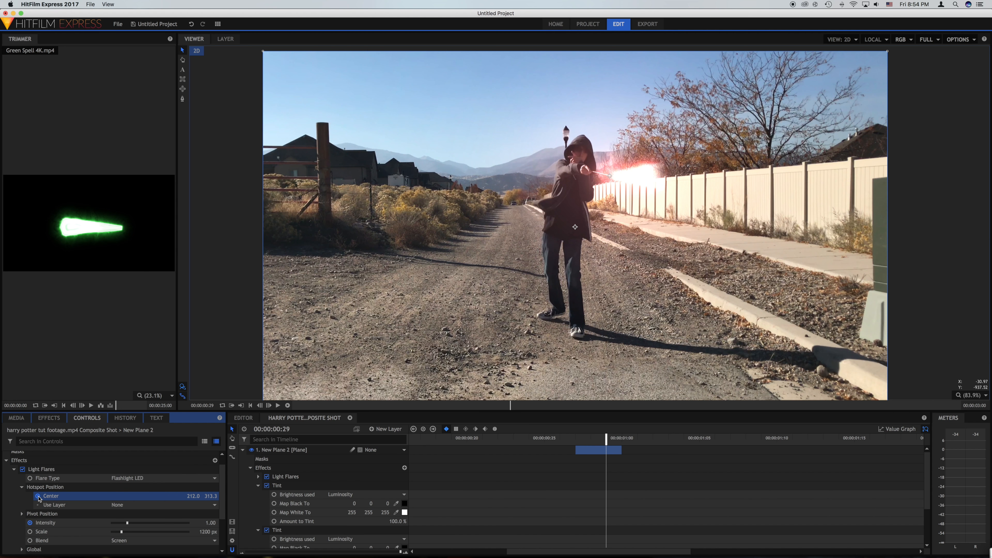
Step: Keyframe the hotspot back along the wand's path, at about (-195, 594) at 0:00:00:28 and on the wand tip at about (-453, 666) at 0:00:00:27
left_click_drag(606, 438, 595, 438)
left_click_drag(609, 176, 543, 132)
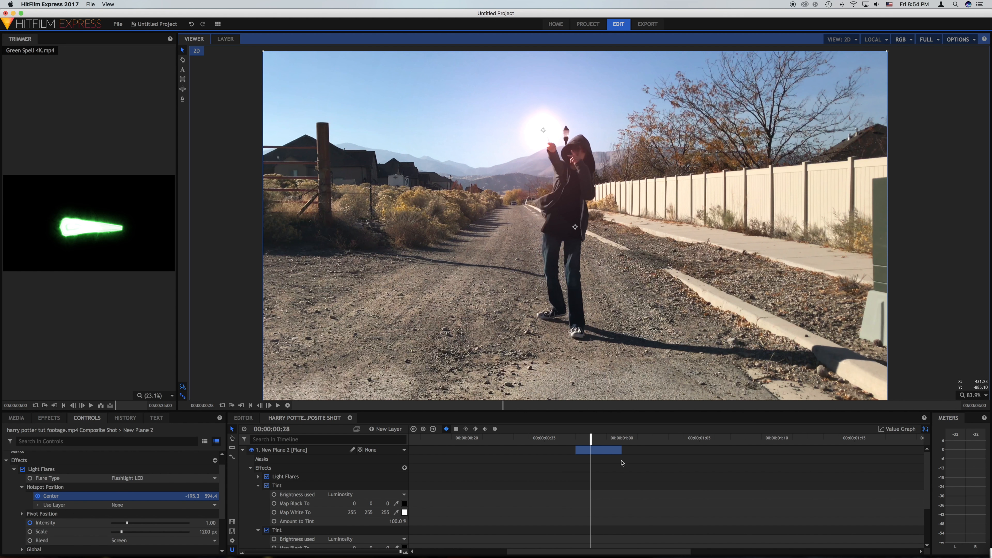
left_click_drag(591, 440, 575, 440)
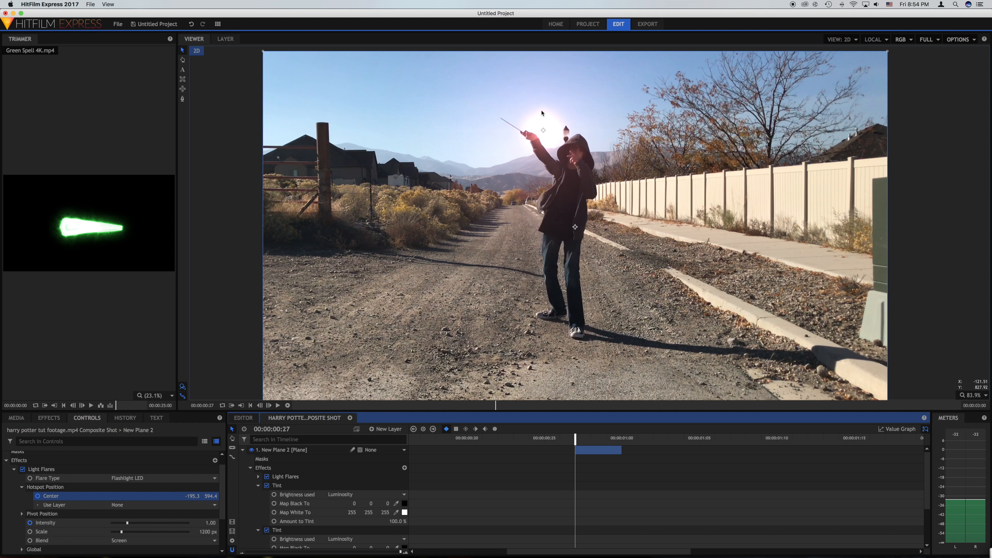
left_click_drag(543, 130, 502, 119)
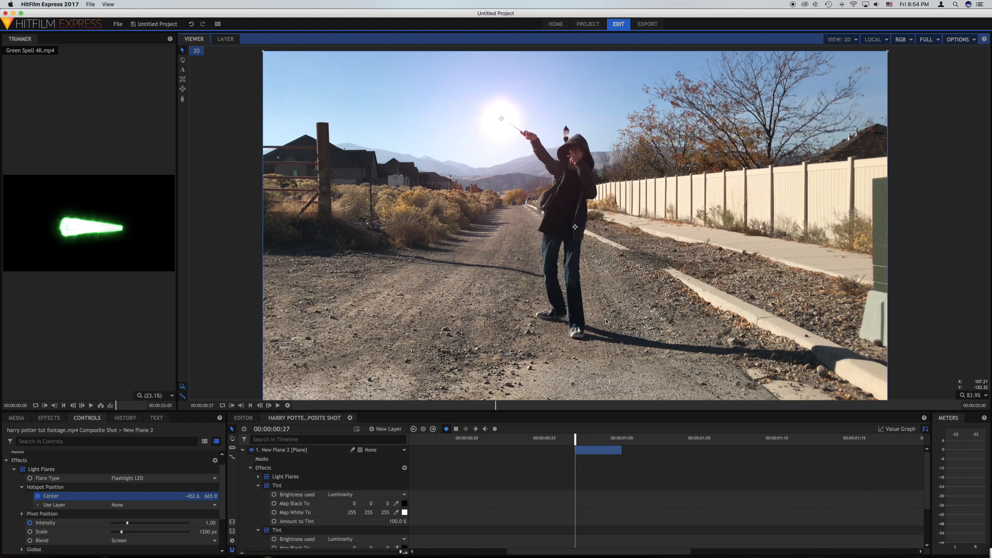
Step: Keyframe the flare's Intensity to 2 at 0:00:00:28 and 3 at 0:00:00:29
mouse_move(577, 435)
left_mouse_down()
mouse_move(605, 436)
mouse_move(576, 436)
mouse_move(594, 437)
left_mouse_up()
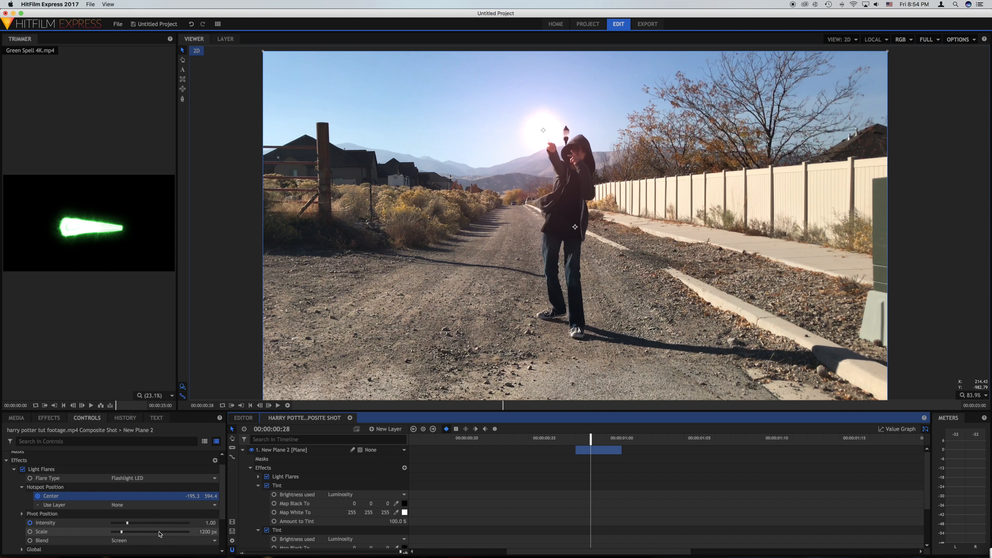
left_click(210, 523)
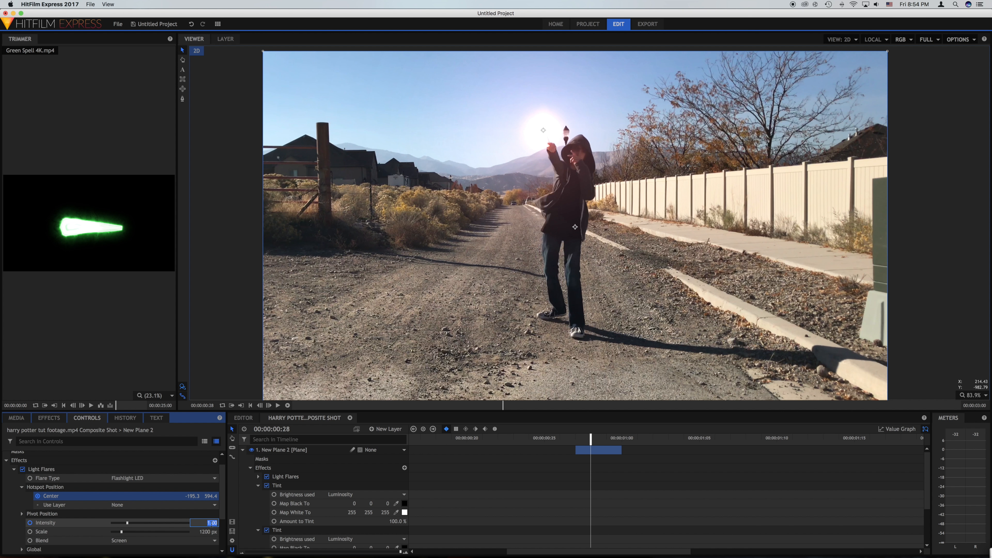
type("2")
key("Return")
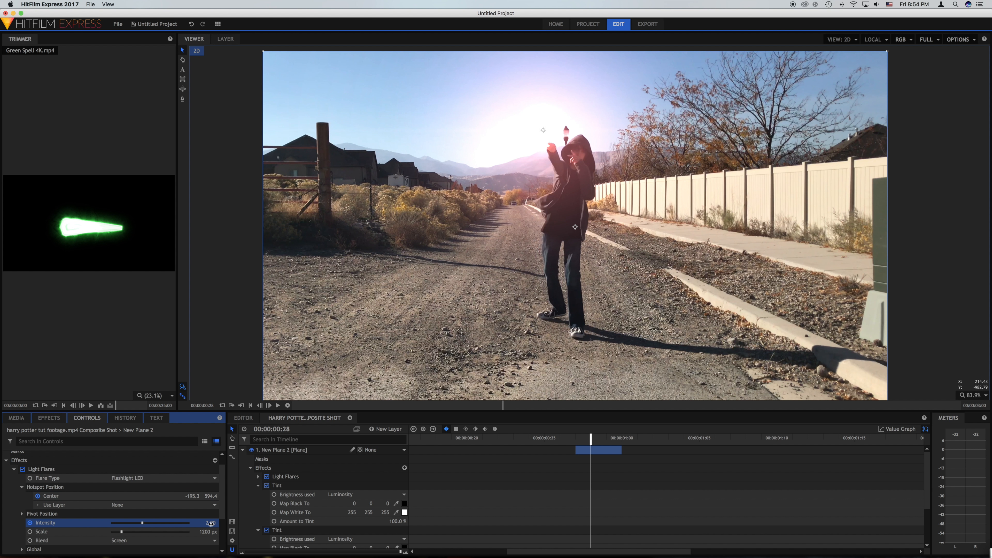
left_click_drag(591, 440, 606, 440)
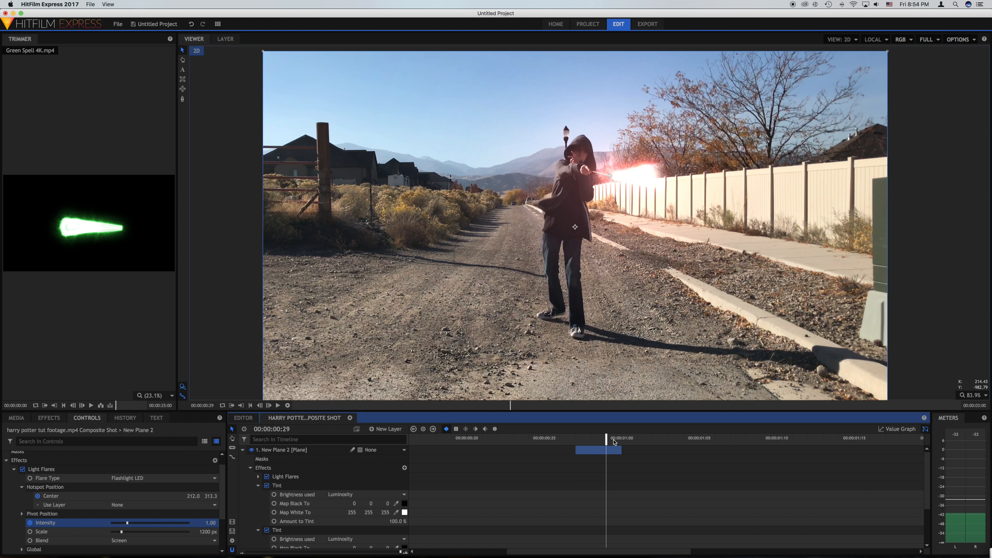
left_click(209, 523)
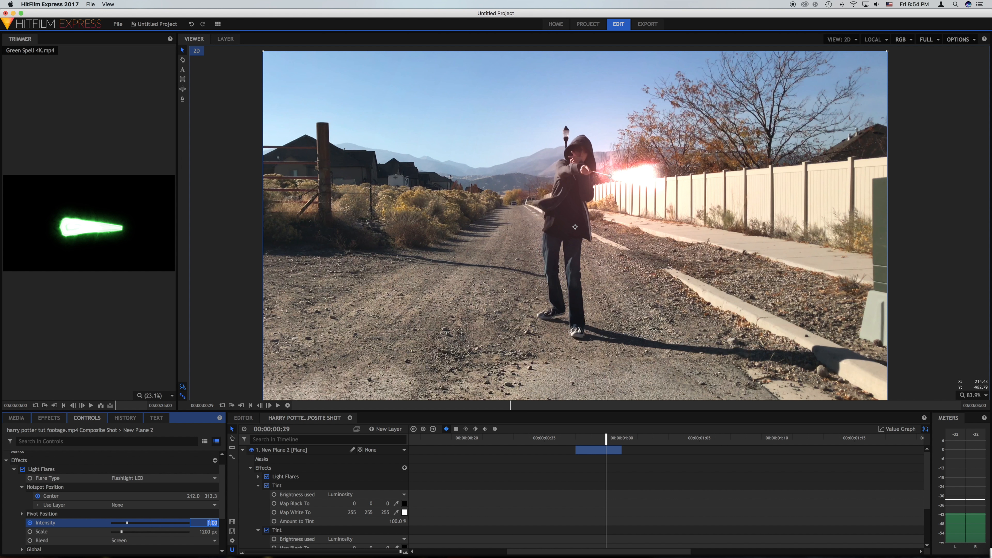
type("3")
key("Return")
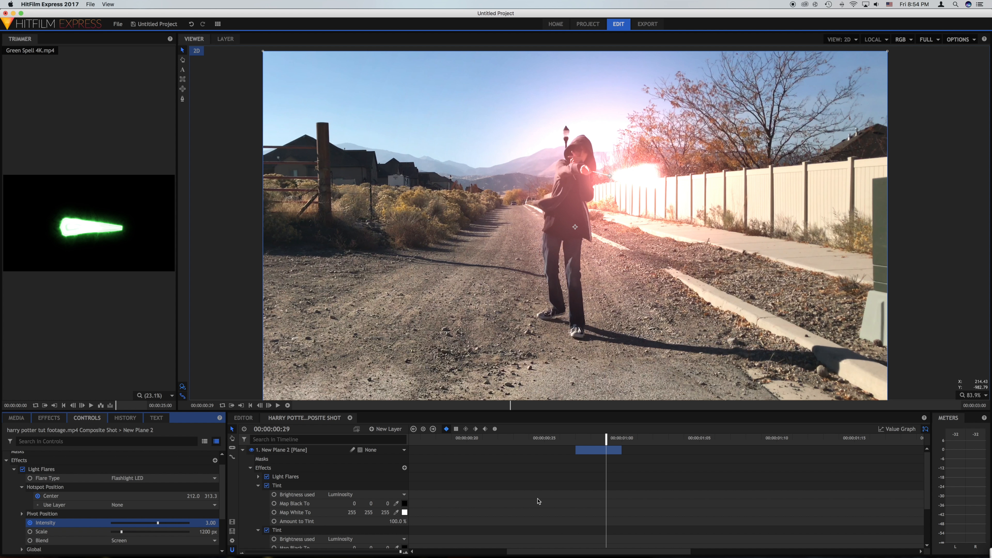
Step: Play back the composite shot to check the flare's movement and timing with the red spell
left_click(621, 438)
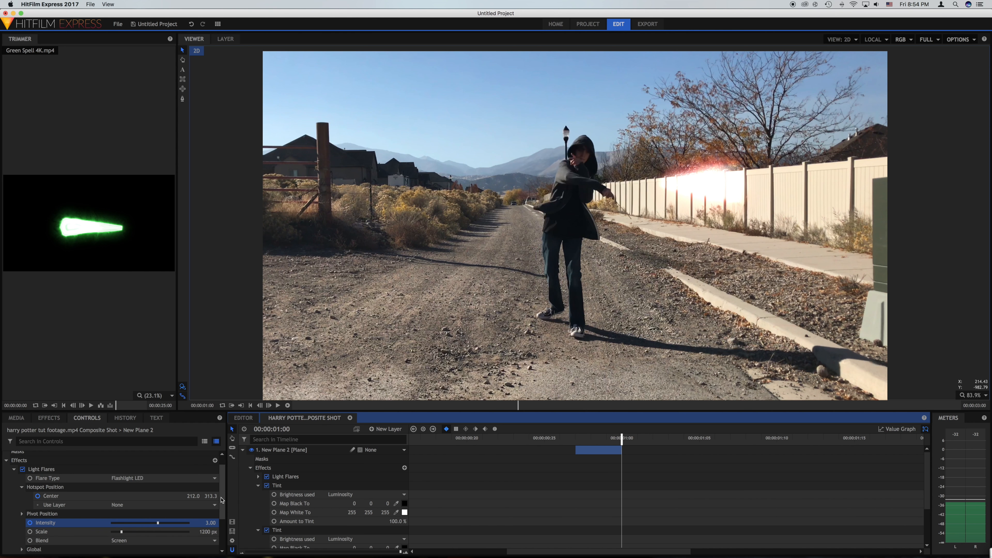
left_click_drag(624, 441, 606, 441)
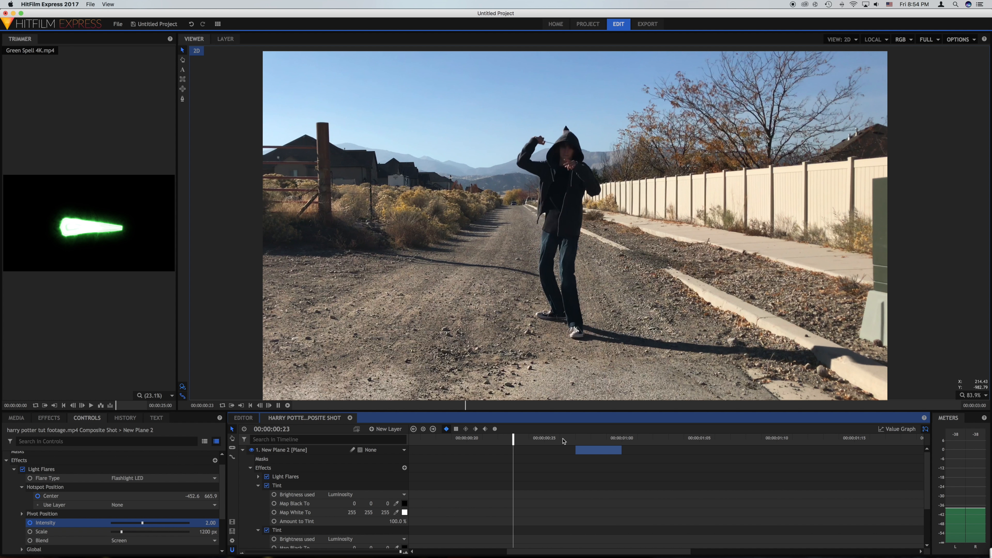
left_click(278, 406)
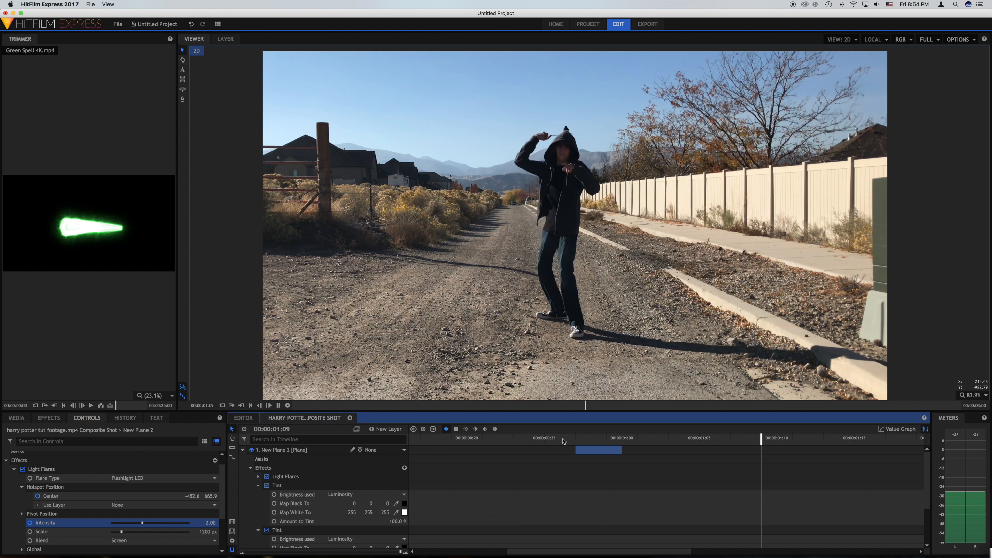
left_click(278, 406)
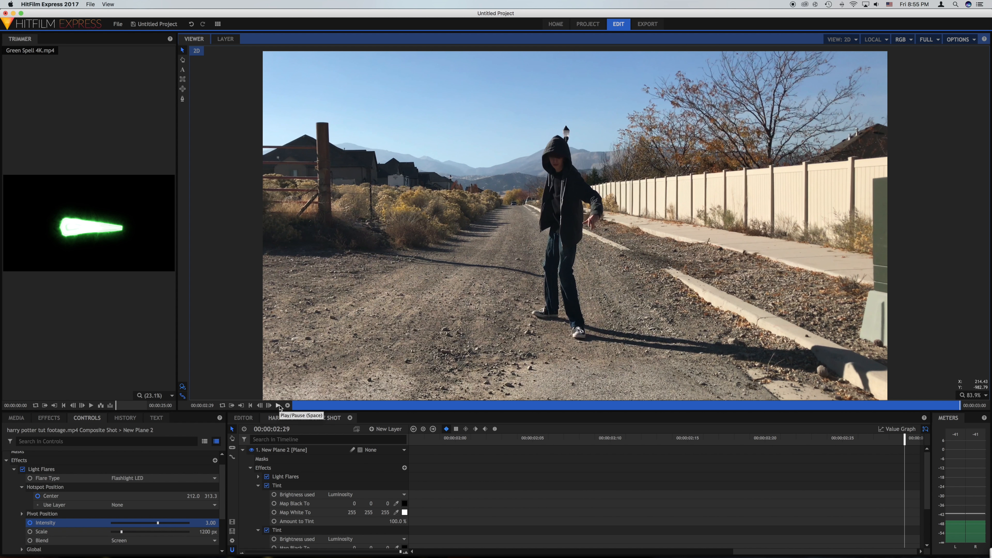
left_click_drag(905, 439, 316, 396)
left_click(279, 406)
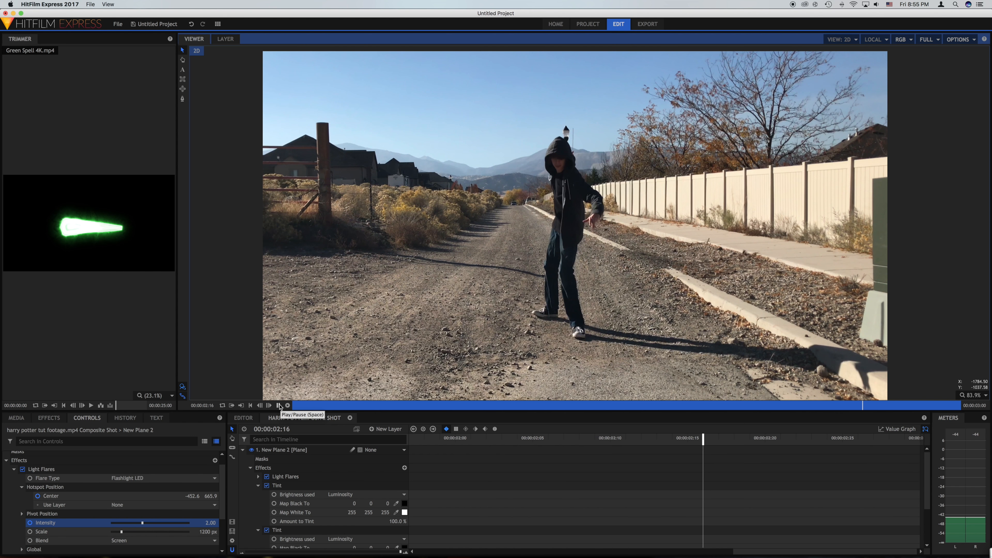
scroll(656, 461, "right", 3)
scroll(657, 462, "down", 1)
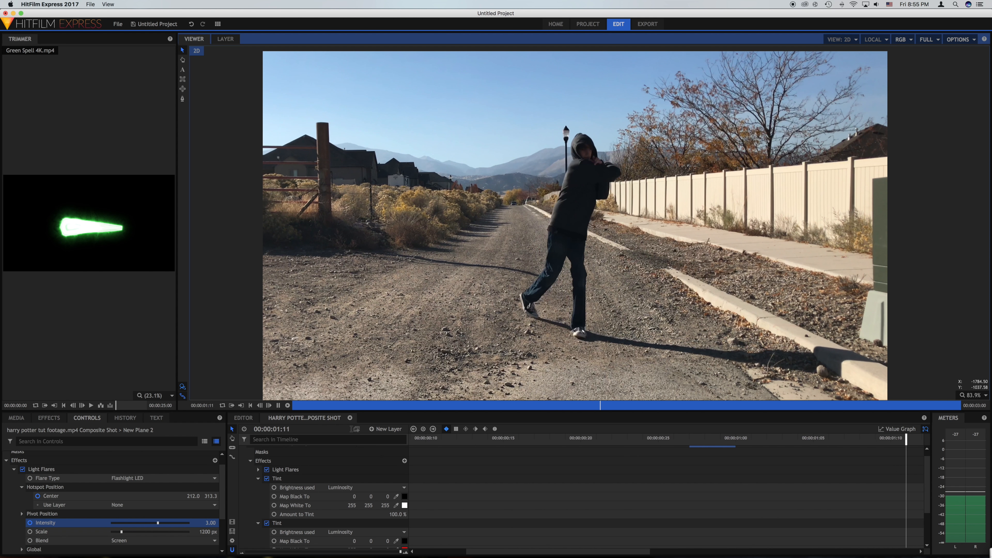
key("space")
scroll(492, 469, "up", 1)
scroll(525, 475, "left", 5)
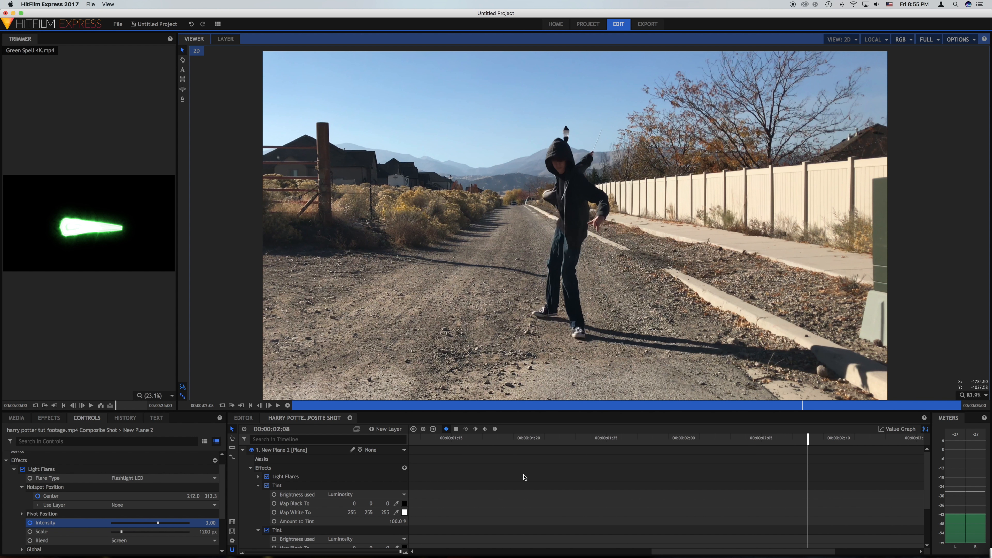
Step: Return to 0:00:00:27, collapse the New Plane 2 flare layer and duplicate it
left_click(597, 440)
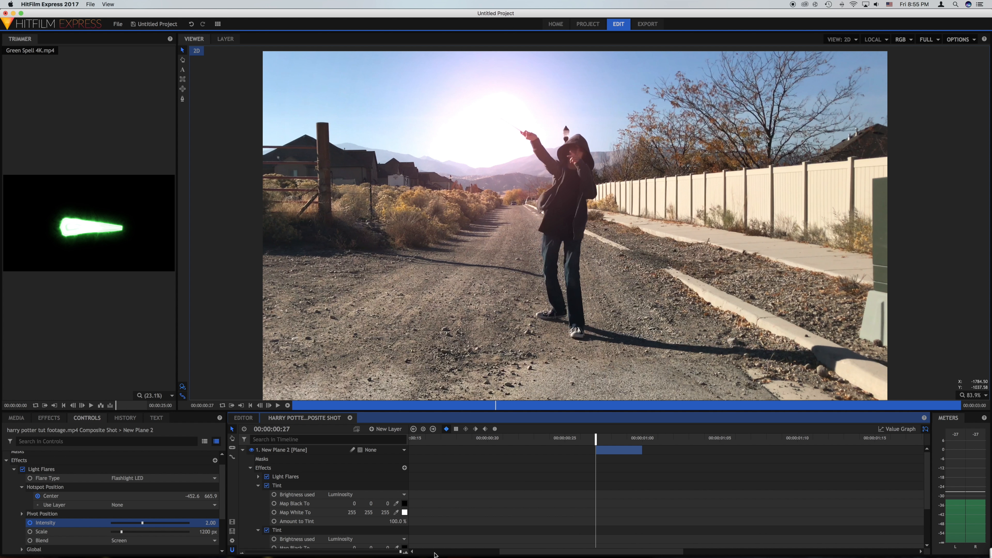
left_click(243, 451)
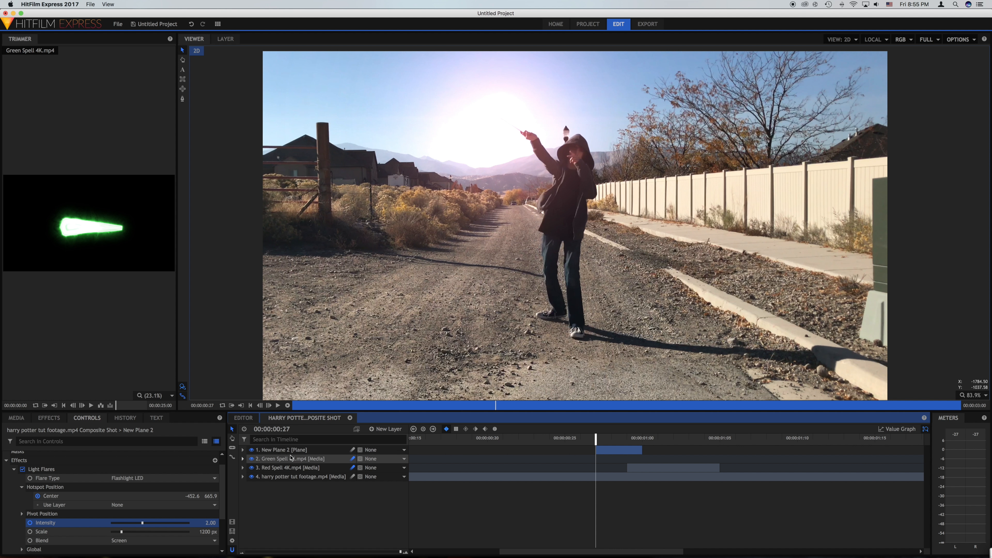
left_click(276, 451)
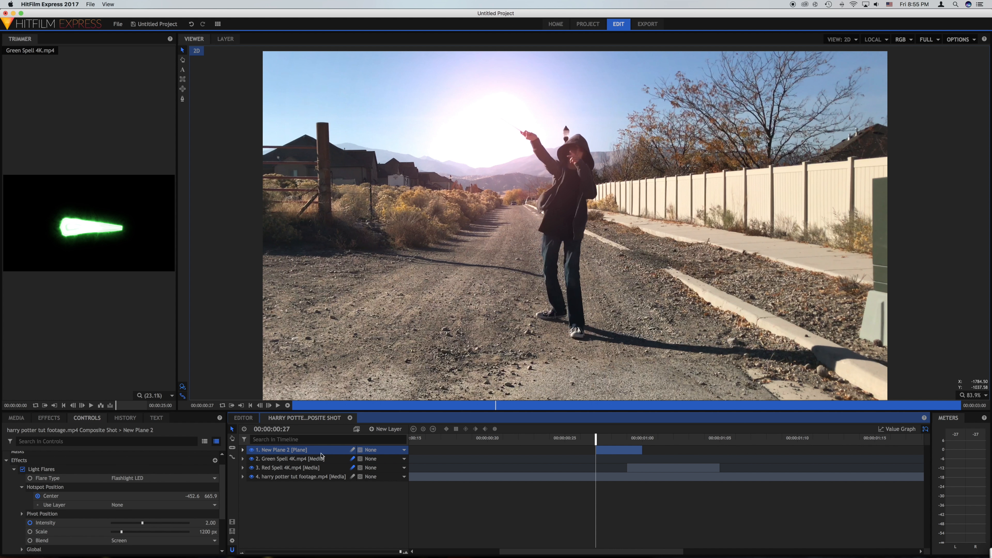
key("super+d")
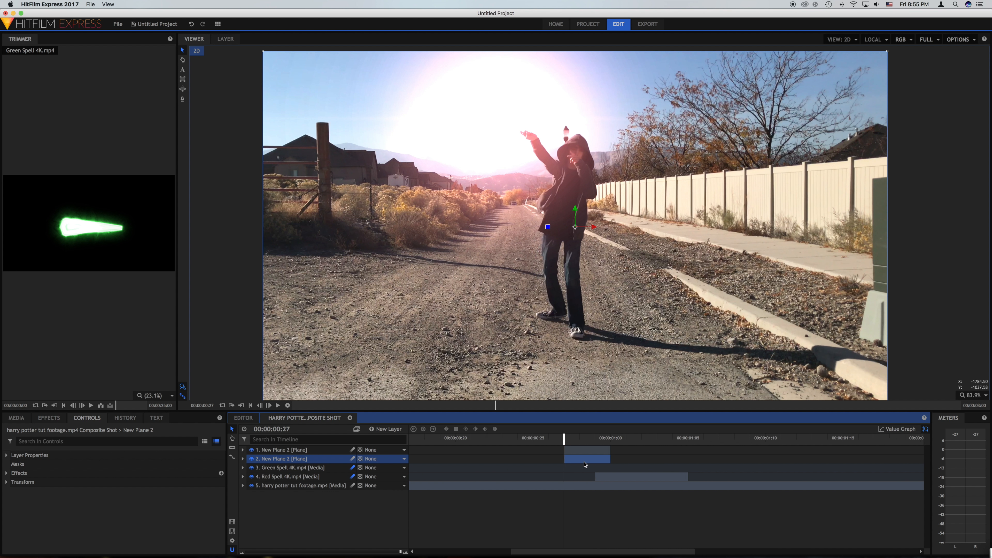
Step: Move the top flare plane to the green spell so it starts two frames before the spell's 0:00:01:21 start
scroll(582, 464, "right", 5)
left_click(765, 438)
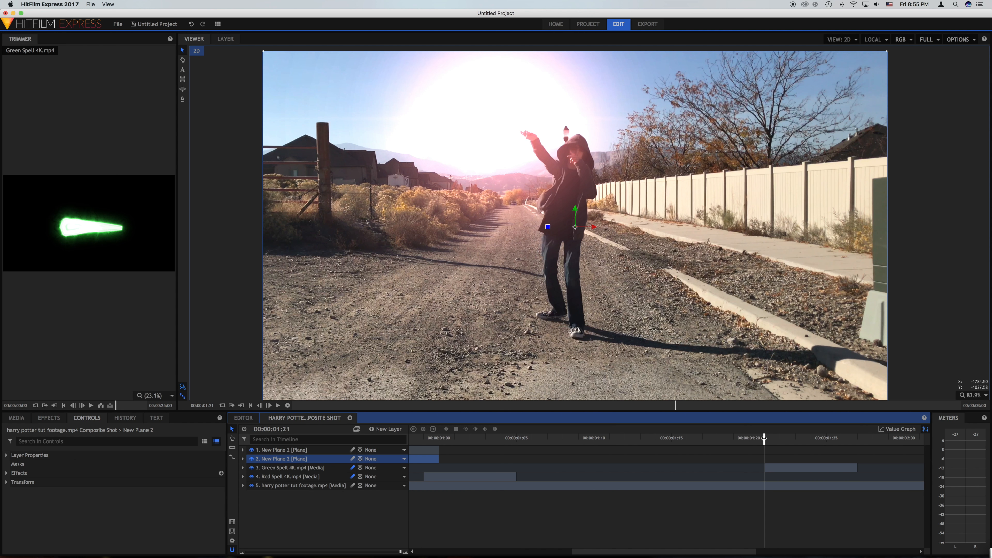
left_click_drag(431, 450, 755, 451)
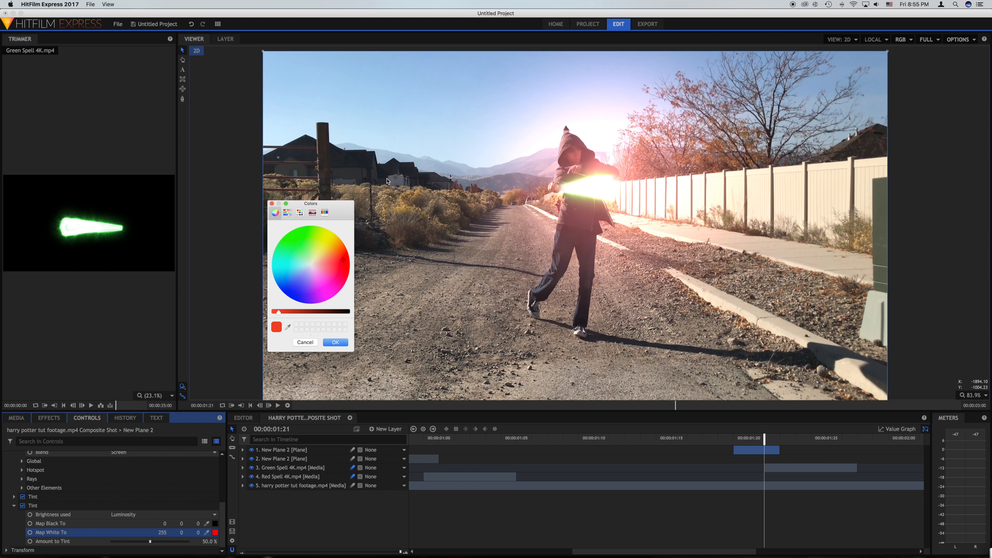
Step: Map the moved flare's second Tint white to green (0, 246, 0) and select its Hotspot Position Center
left_click(291, 232)
left_click(335, 343)
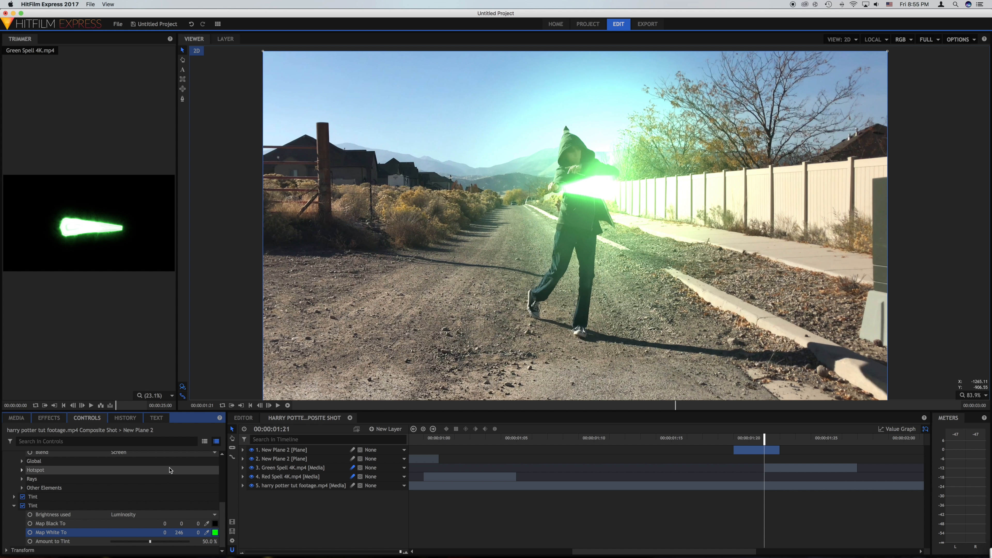
scroll(47, 477, "up", 3)
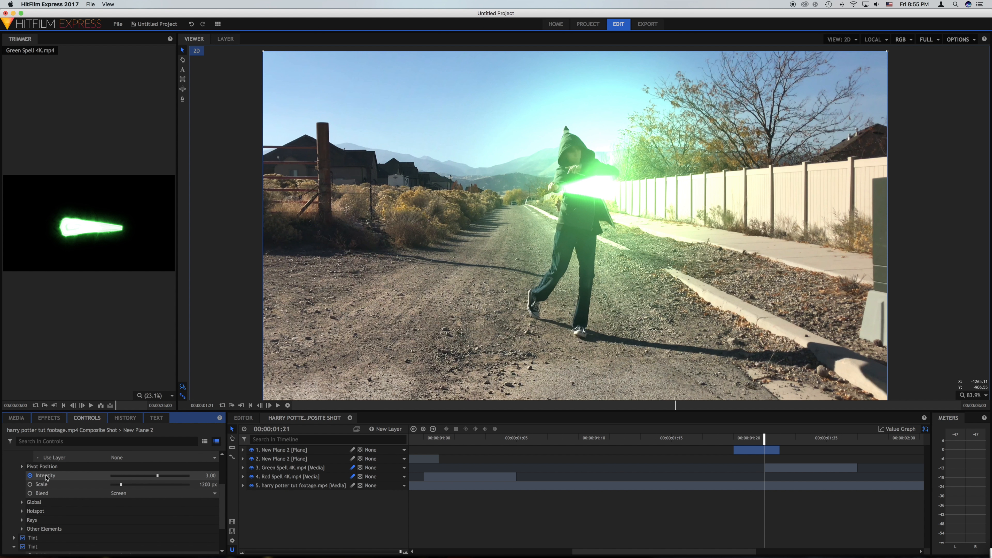
scroll(46, 478, "up", 3)
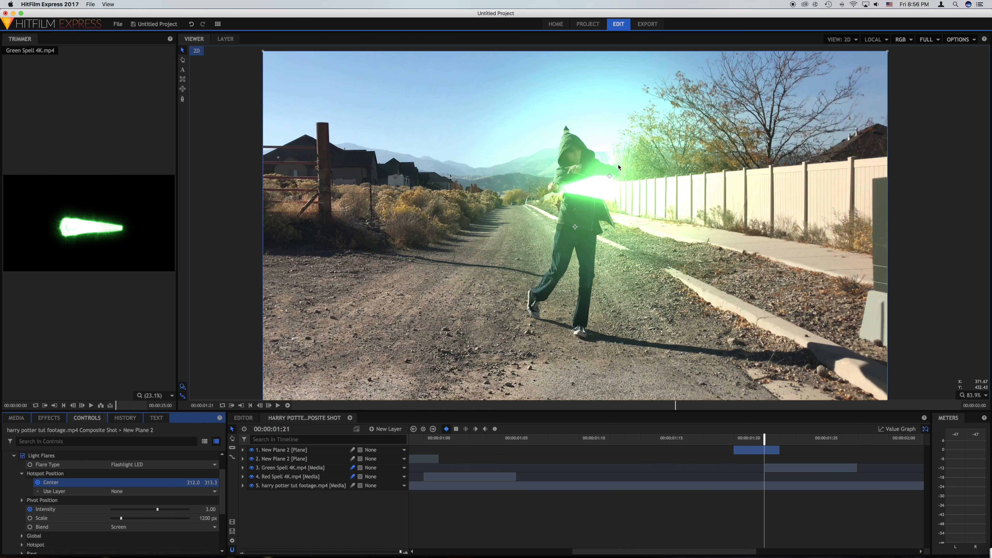
Step: Keyframe the flare's Hotspot Center onto the green spell's left end at 0:00:01:21 and beside the raised hand at 0:00:01:20 and 0:00:01:19
left_click_drag(611, 178, 558, 190)
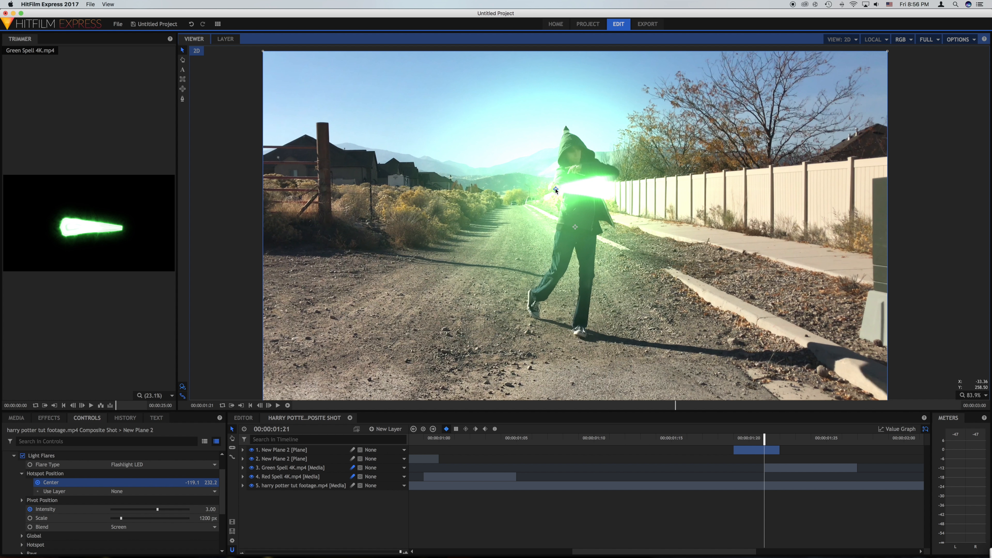
left_click_drag(765, 442, 749, 441)
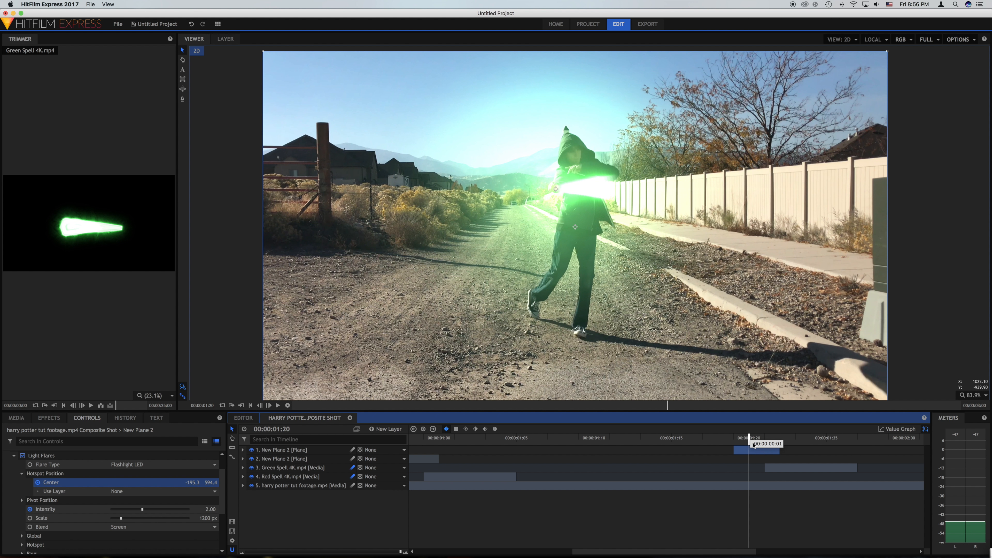
left_click_drag(543, 131, 623, 131)
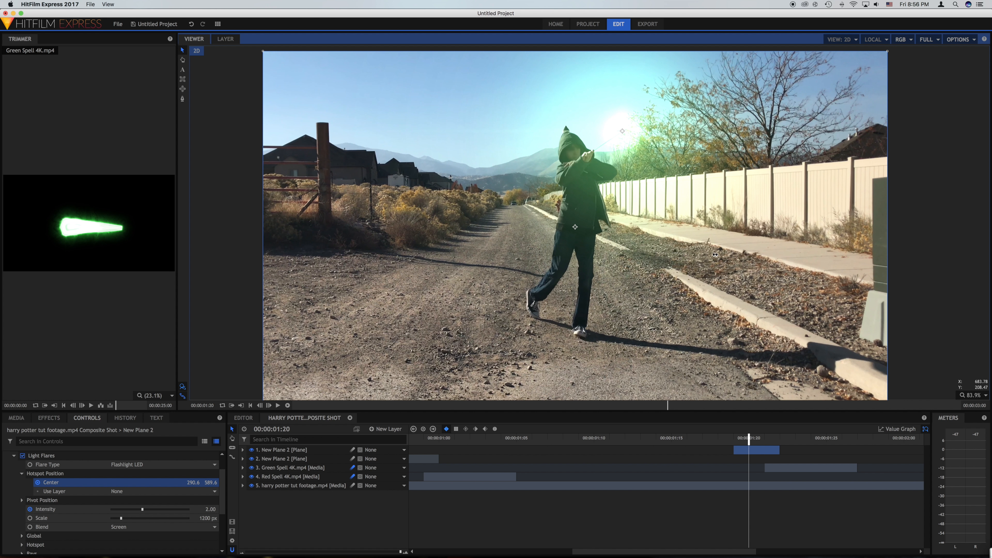
left_click_drag(749, 439, 734, 439)
scroll(640, 167, "up", 1)
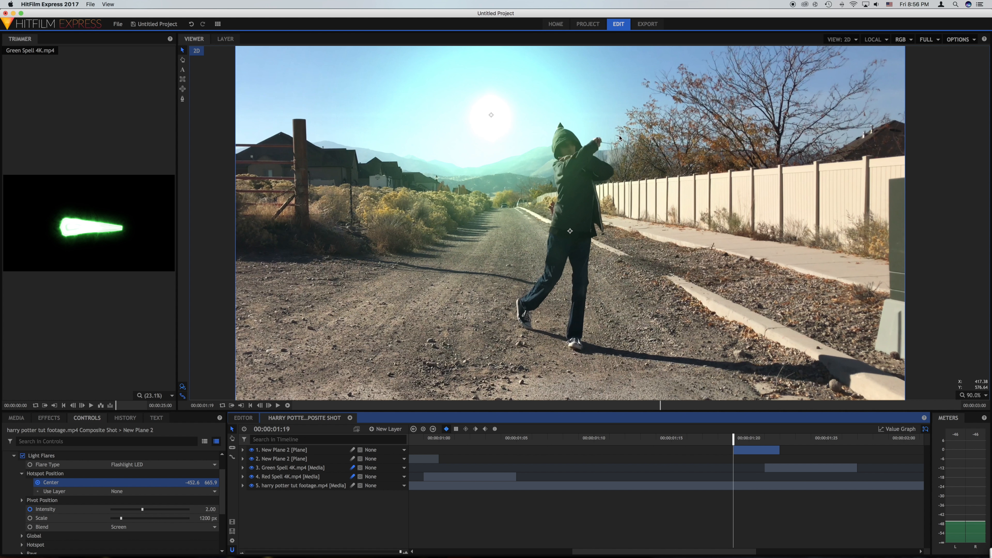
left_click_drag(491, 115, 615, 145)
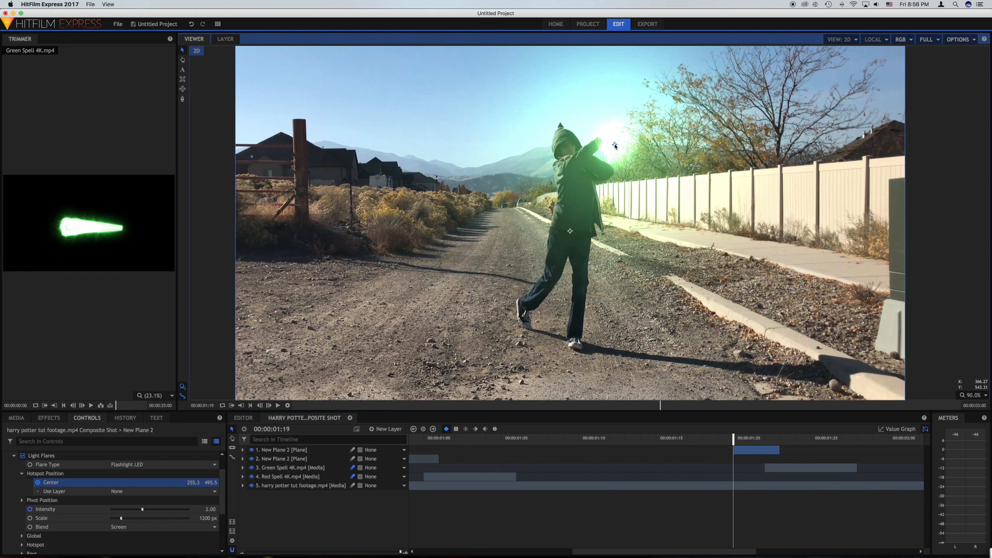
Step: Play back the composite shot to check both spell flares, and return to the start of the timeline
mouse_move(733, 438)
left_mouse_down()
mouse_move(777, 439)
mouse_move(719, 439)
mouse_move(747, 439)
left_mouse_up()
left_click(278, 405)
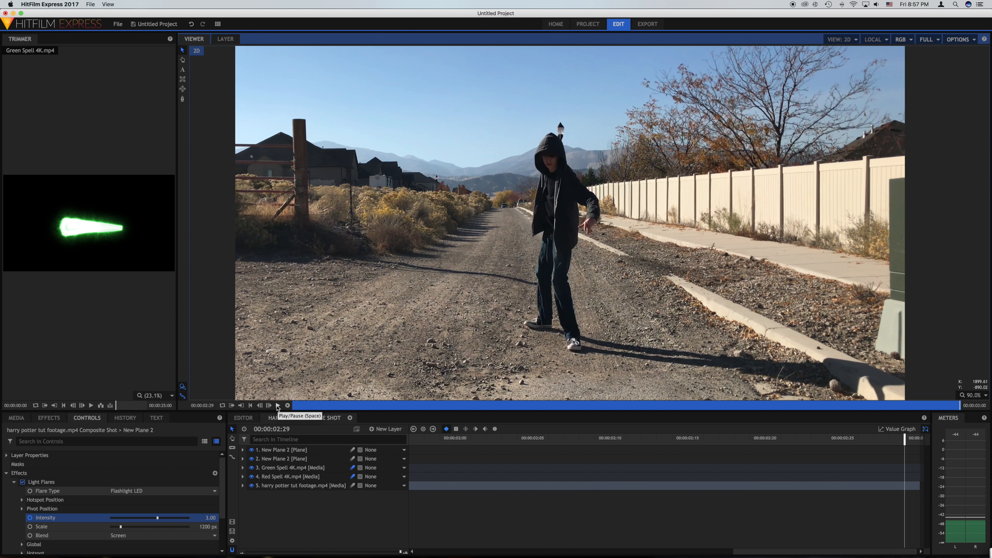
left_click_drag(900, 439, 90, 428)
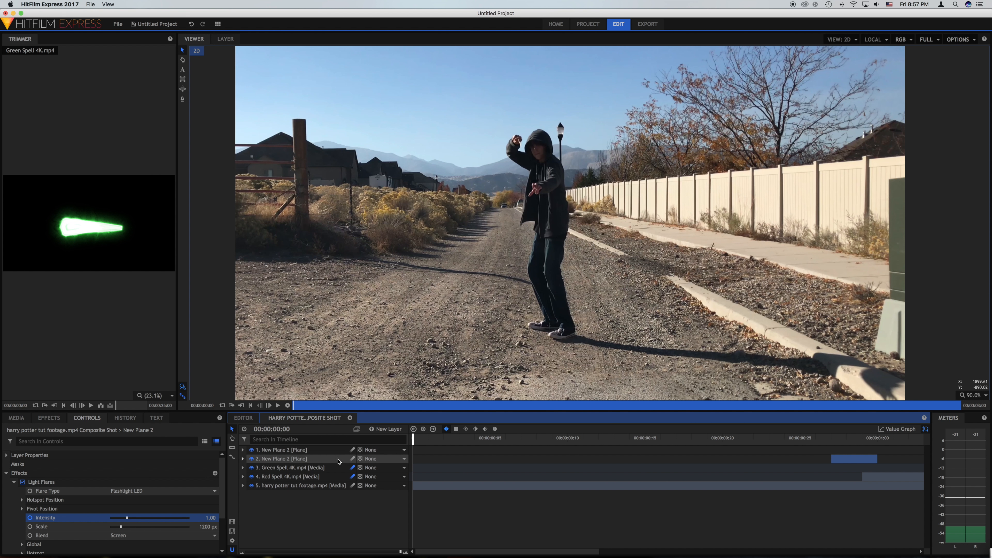
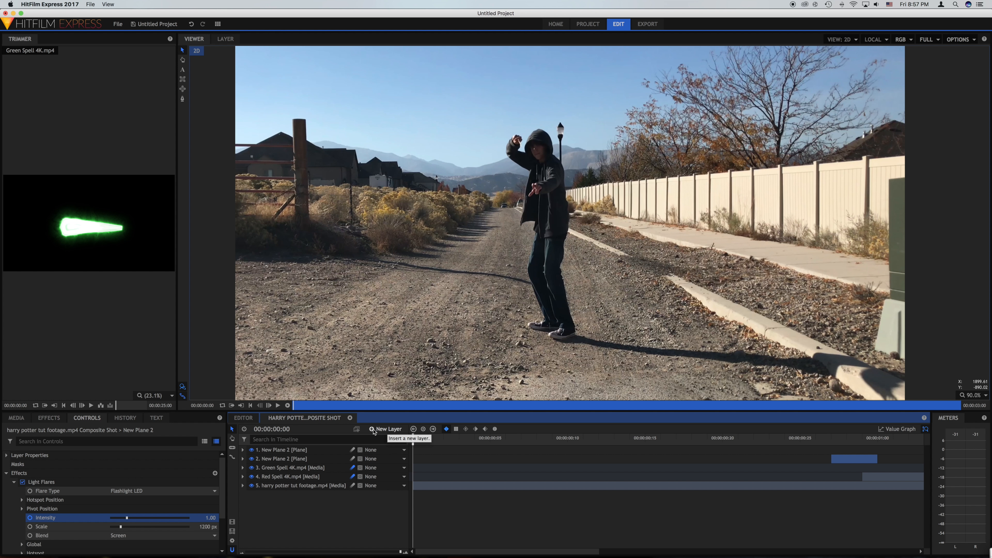
Step: Add a Grade layer above all the other layers and apply the Bulge distortion effect to it
left_click(374, 430)
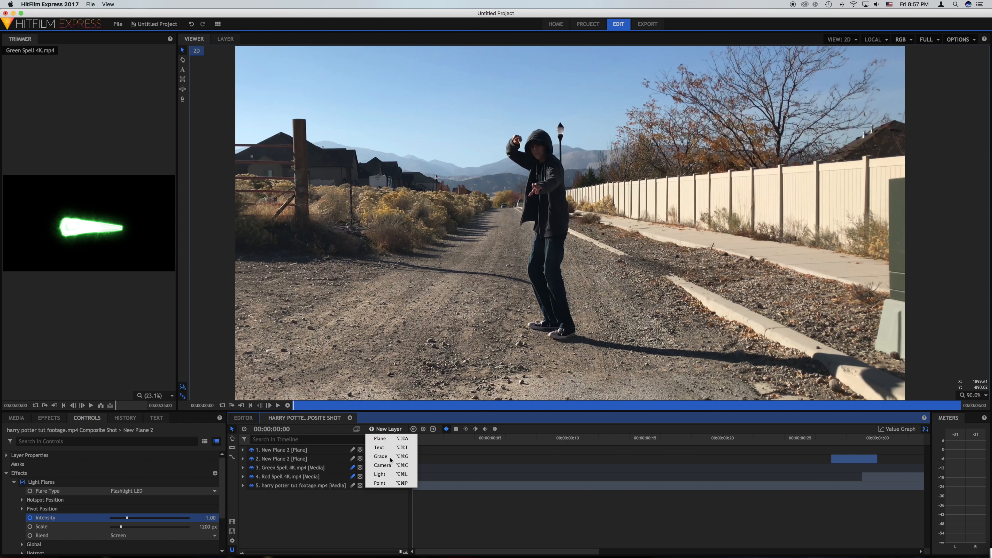
left_click(391, 460)
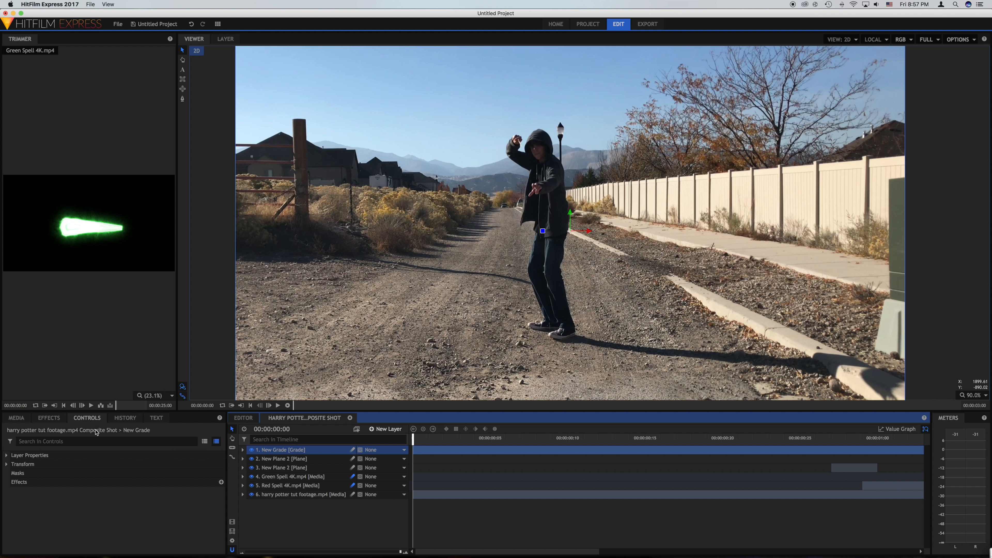
left_click(49, 418)
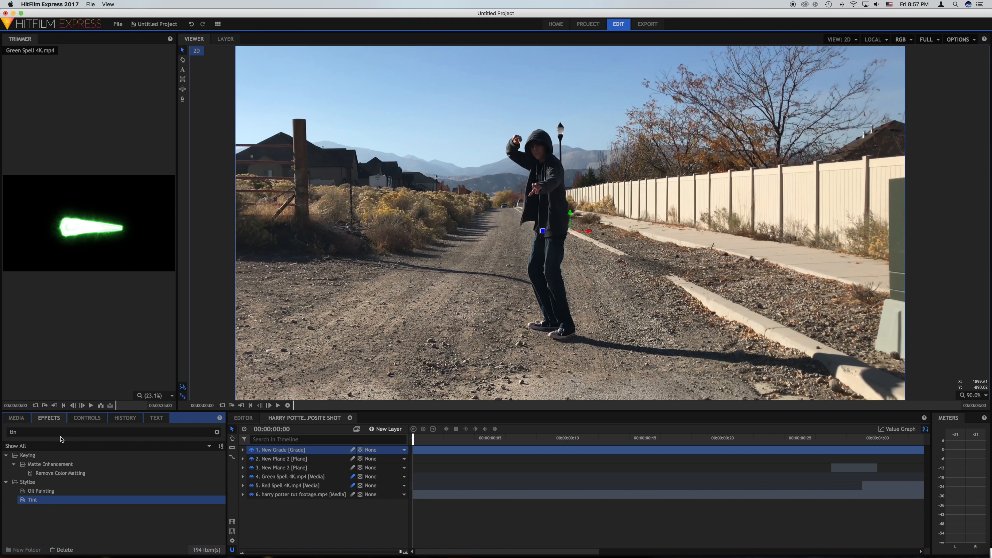
left_click_drag(31, 433, 1, 426)
type("bu")
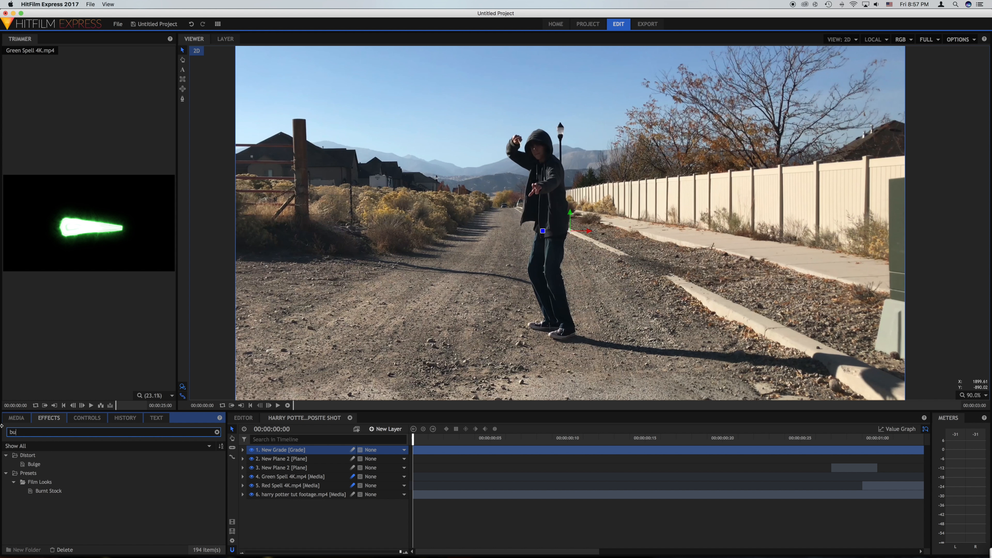
left_click_drag(42, 468, 328, 449)
Step: Enable keyframing for the Bulge effect's Bulge and Radius values at 0:00:00:29, where the red spell starts
left_click_drag(413, 441, 831, 442)
scroll(731, 452, "right", 4)
left_click_drag(690, 437, 718, 439)
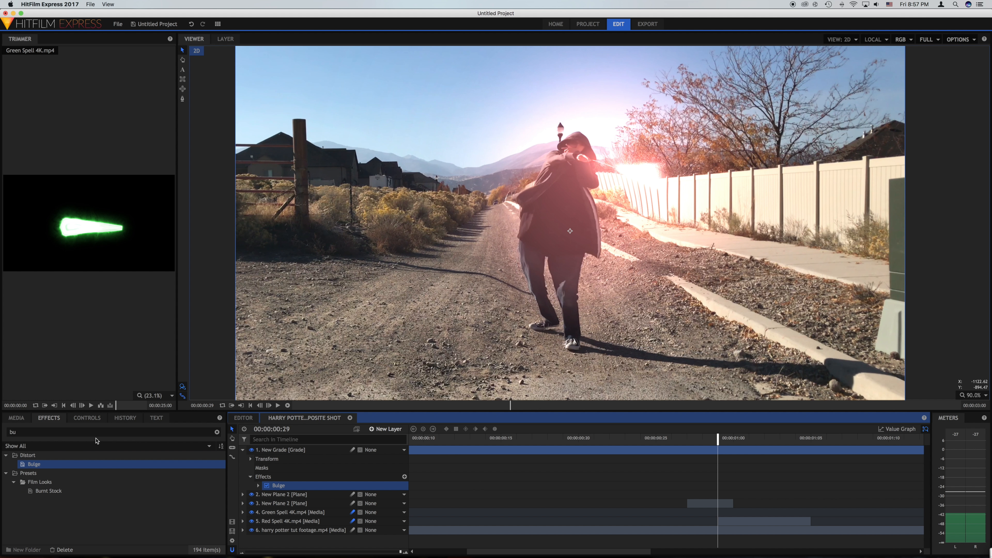
left_click(87, 417)
left_click(13, 491)
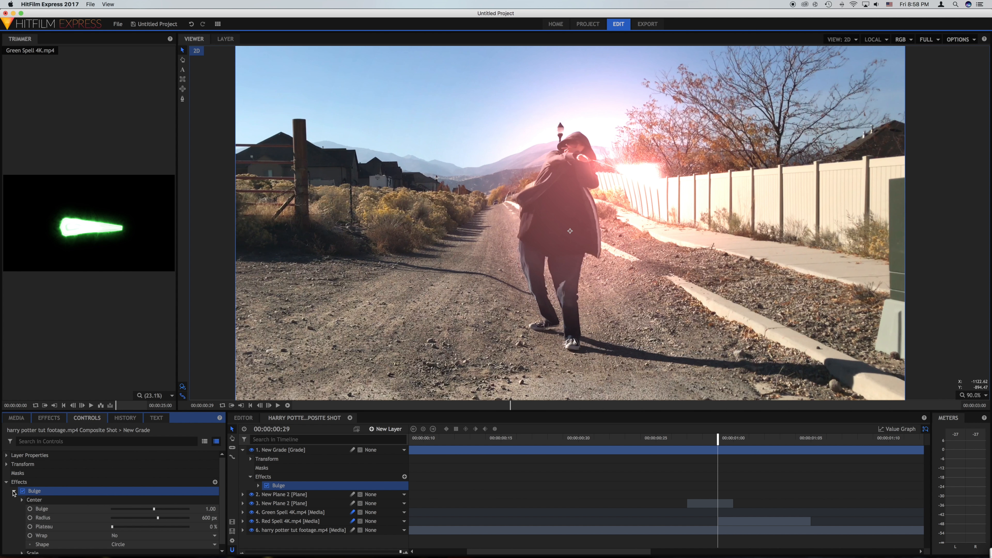
scroll(24, 499, "down", 1)
left_click(80, 509)
left_click(29, 508)
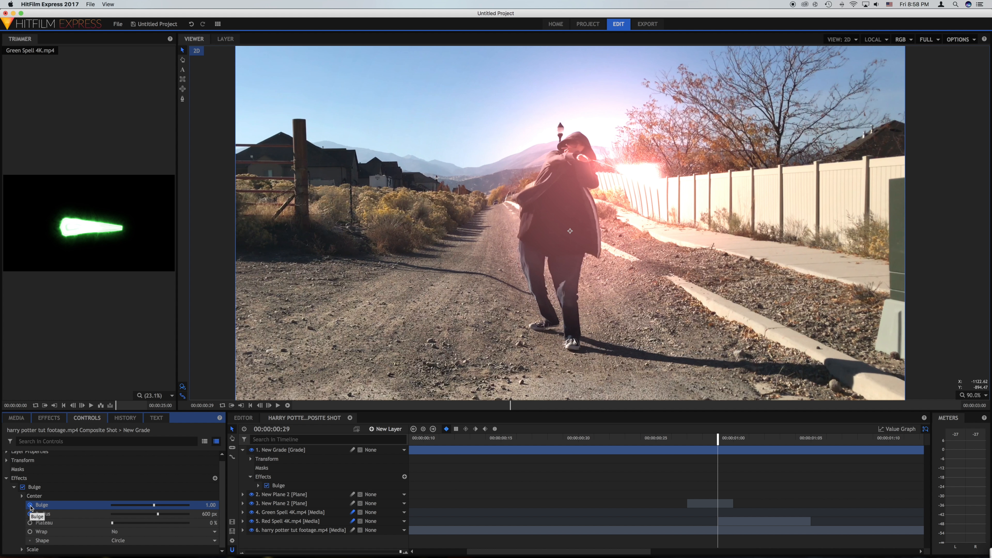
left_click(29, 514)
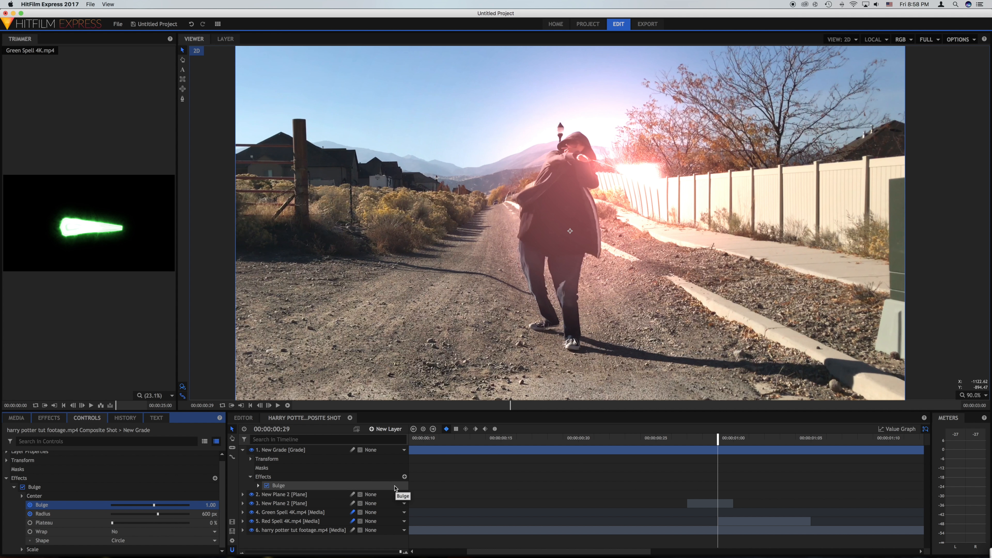
Step: At 0:00:01:04, keyframe the Bulge amount at 0 and its Radius at 1000 px
left_click_drag(718, 441, 791, 445)
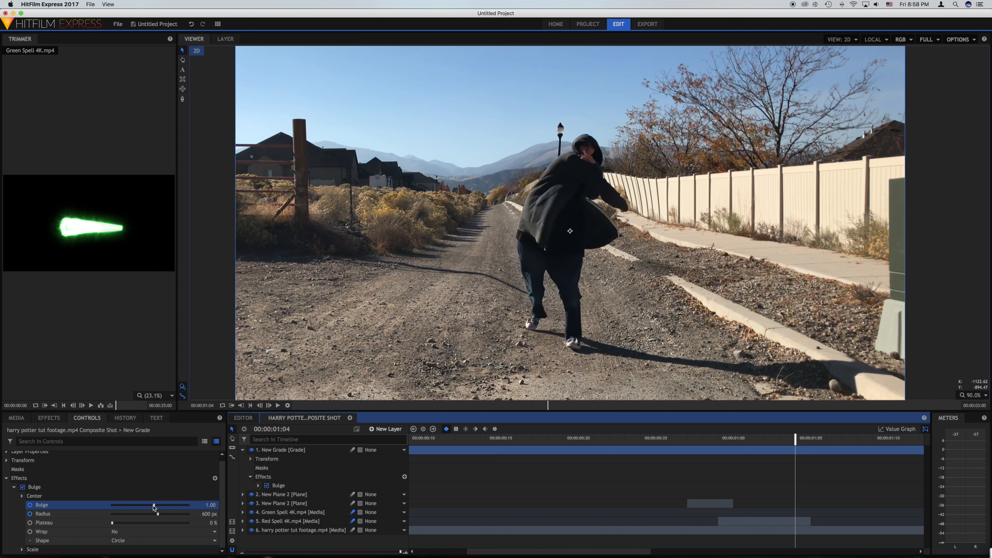
left_click_drag(157, 513, 262, 514)
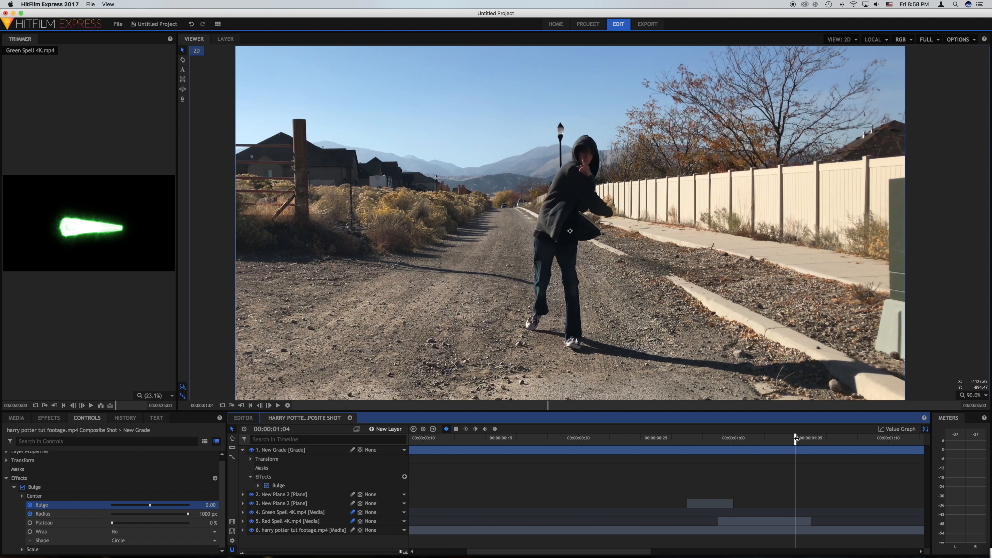
left_click(214, 505)
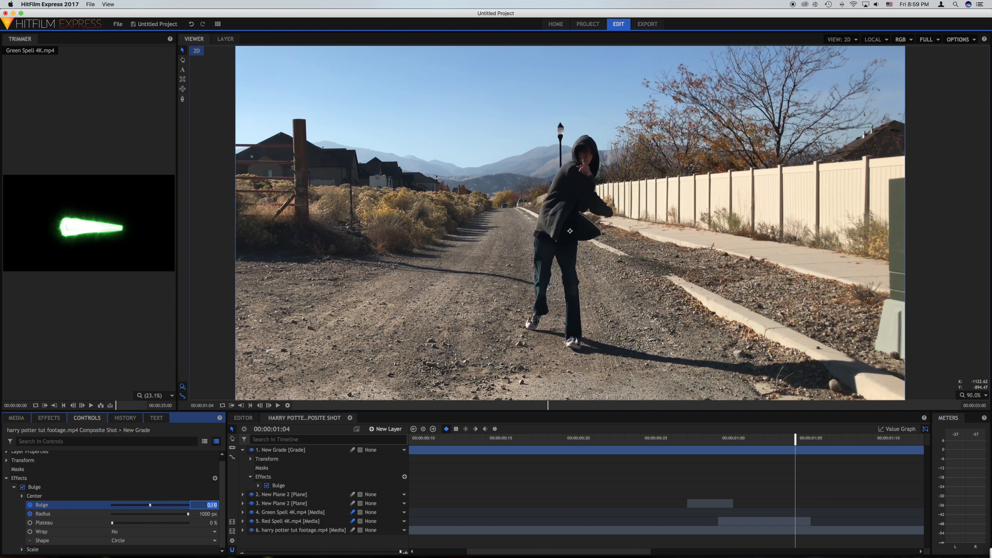
key("Return")
Step: At 0:00:00:29, move the Bulge effect's center onto the tip of the wand beside the red flare
left_click_drag(795, 441, 719, 440)
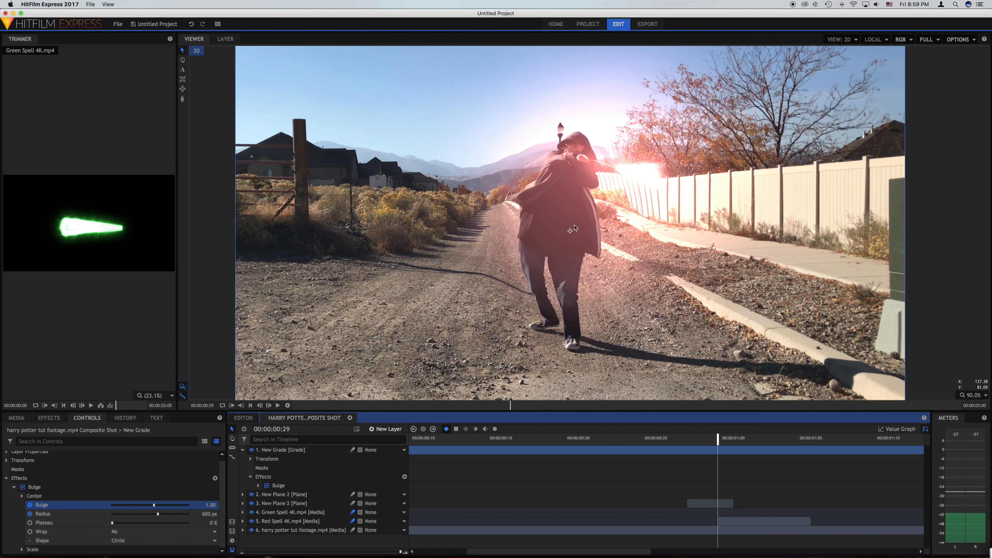
left_click_drag(570, 230, 608, 179)
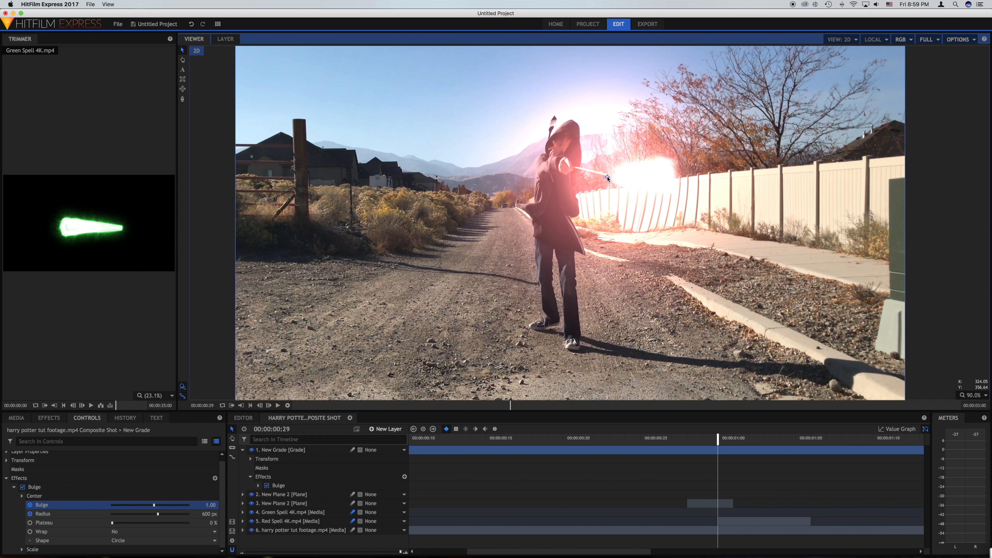
left_click_drag(718, 441, 727, 460)
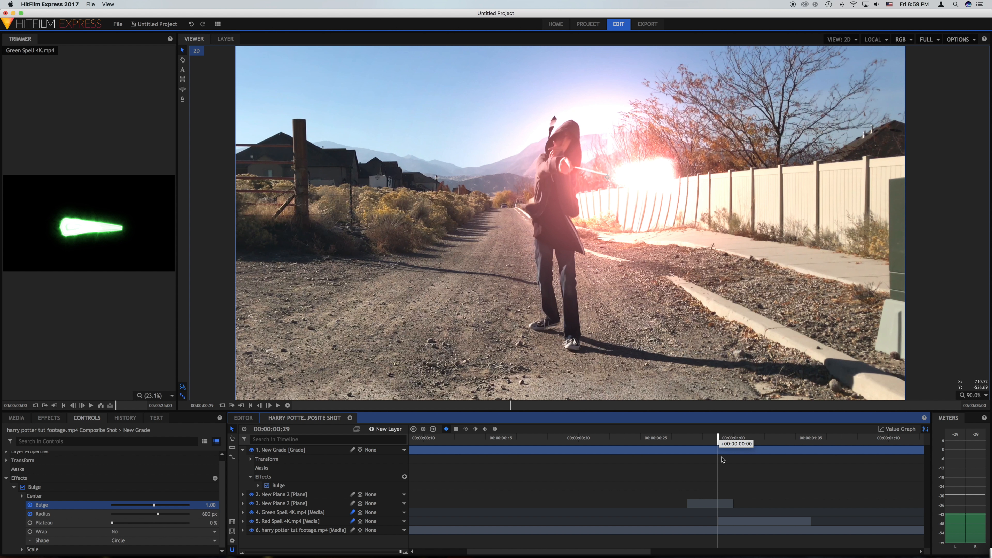
Step: Keyframe the Bulge amount at 0 at 0:00:00:28, one frame before the red spell starts
left_click_drag(713, 460, 705, 461)
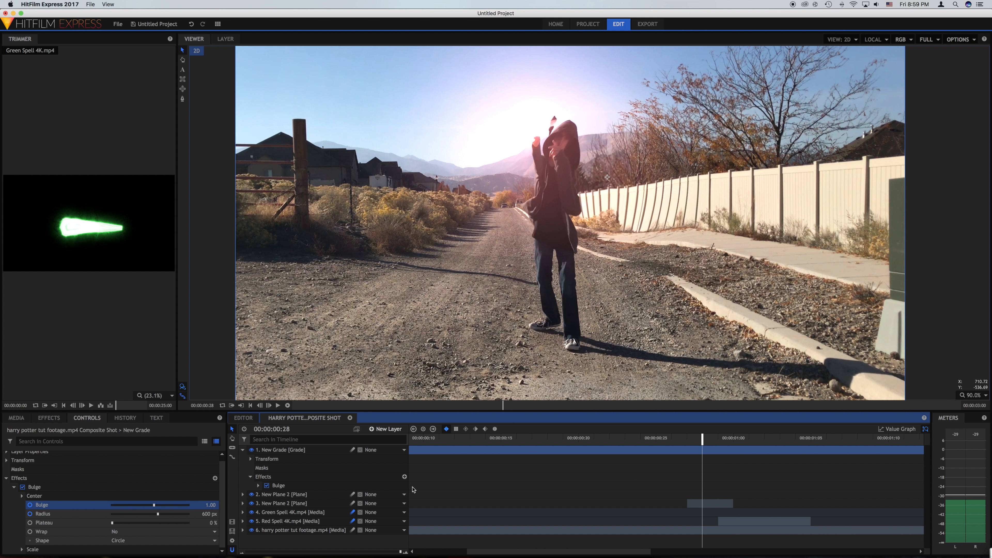
left_click_drag(154, 505, 69, 506)
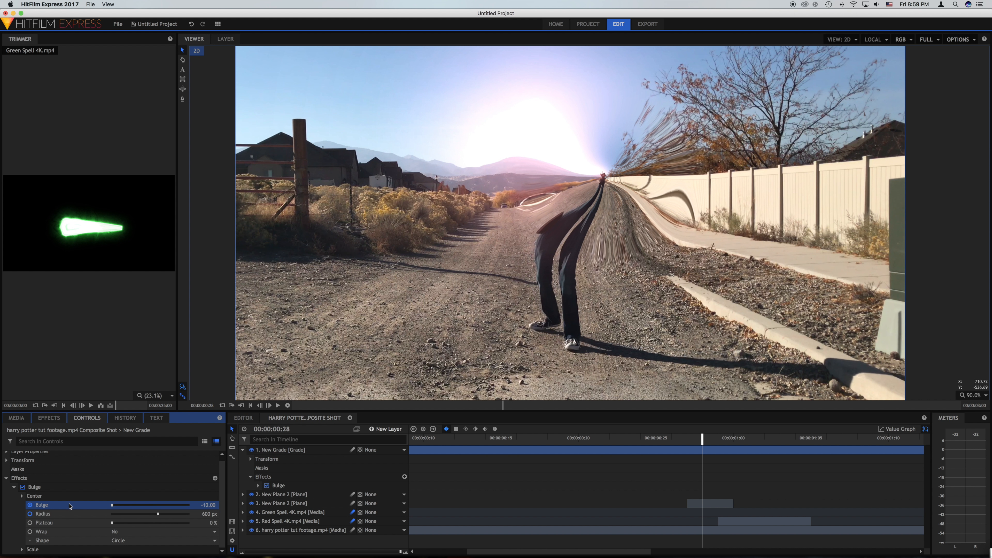
left_click(209, 505)
type("0")
key("Return")
Step: Keyframe the Bulge amount at 1 at 0:00:01:21, where the green spell starts
left_click_drag(702, 439, 795, 442)
scroll(735, 472, "right", 8)
left_click(758, 442)
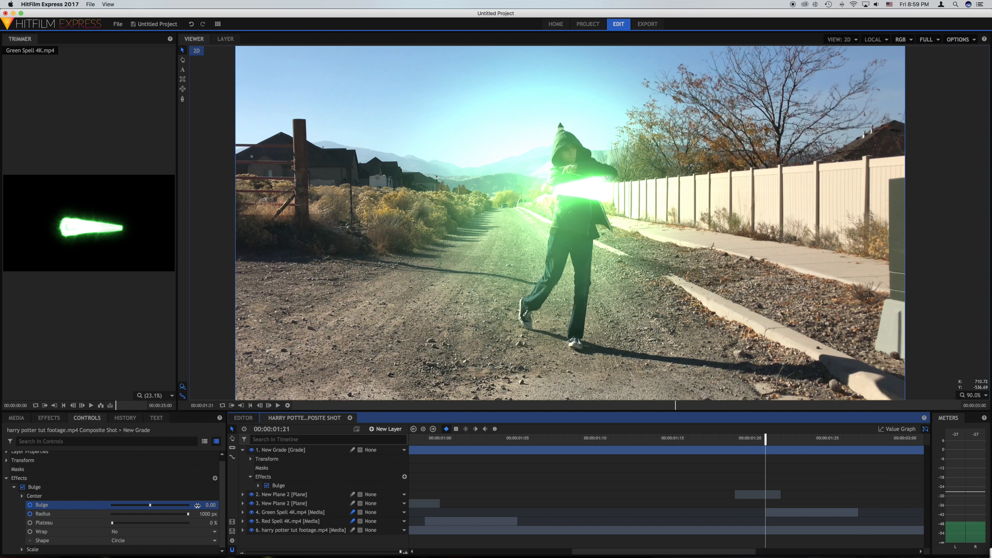
left_click(213, 505)
type("1")
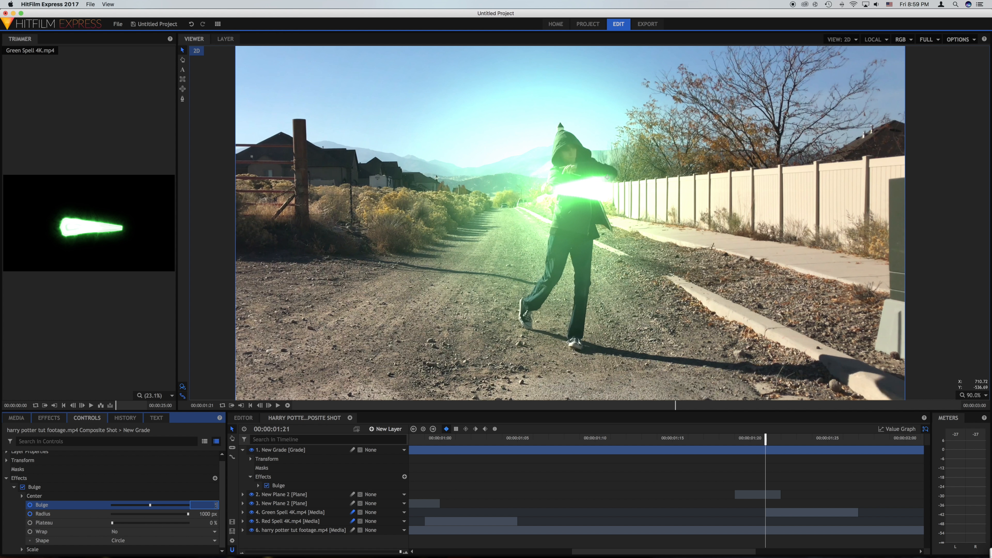
key("Return")
Step: Keyframe the Bulge amount at 0 at 0:00:01:20, one frame before the green spell
left_click_drag(766, 441, 750, 440)
left_click(208, 505)
type("0")
key("Return")
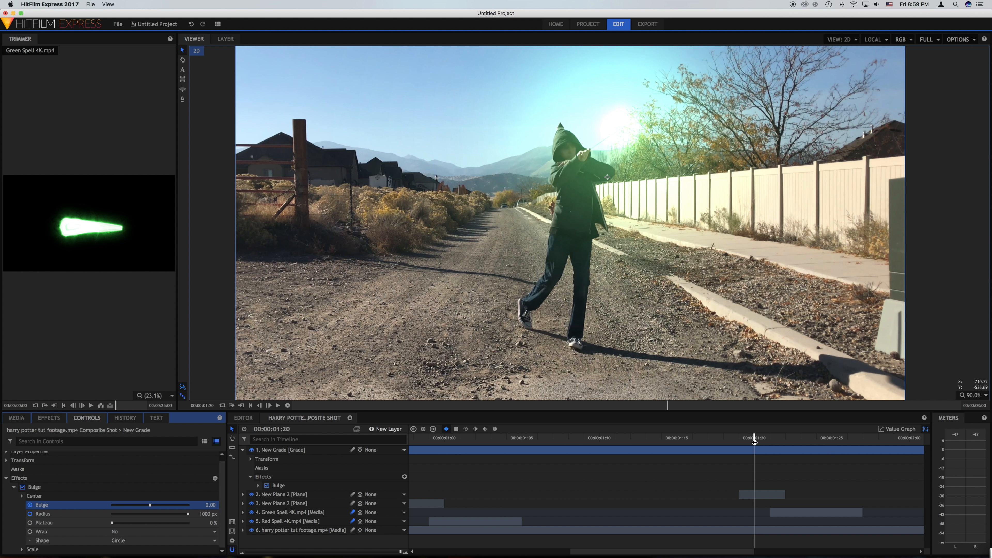
Step: At 0:00:01:21, move the Bulge effect's center to the left end of the green spell
left_click_drag(755, 440, 768, 440)
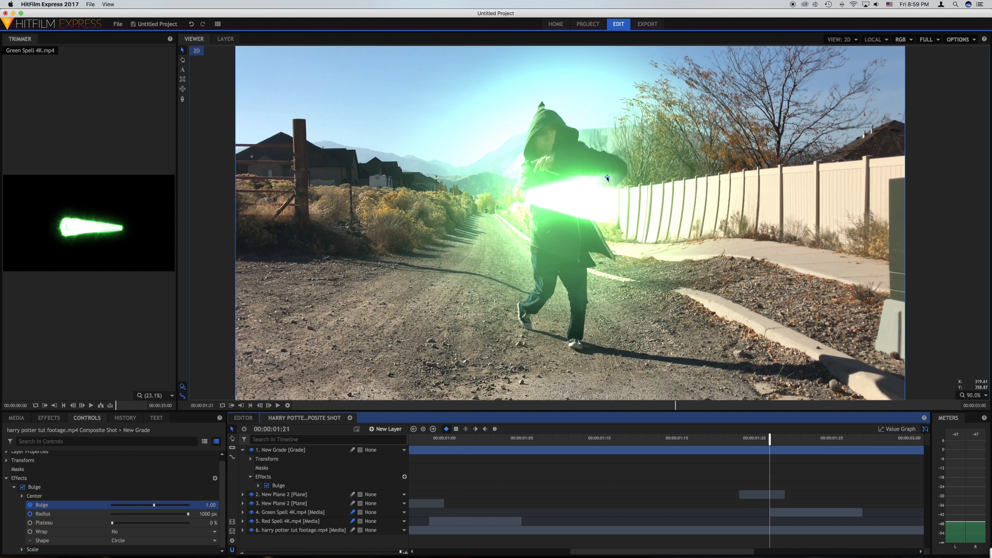
left_click_drag(607, 177, 544, 192)
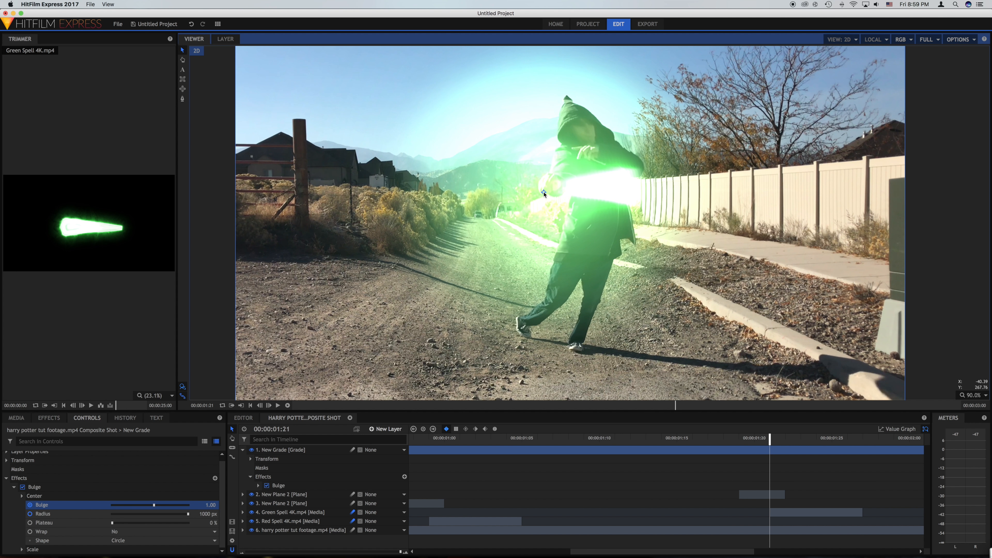
mouse_move(768, 441)
left_mouse_down()
mouse_move(754, 440)
mouse_move(770, 440)
left_mouse_up()
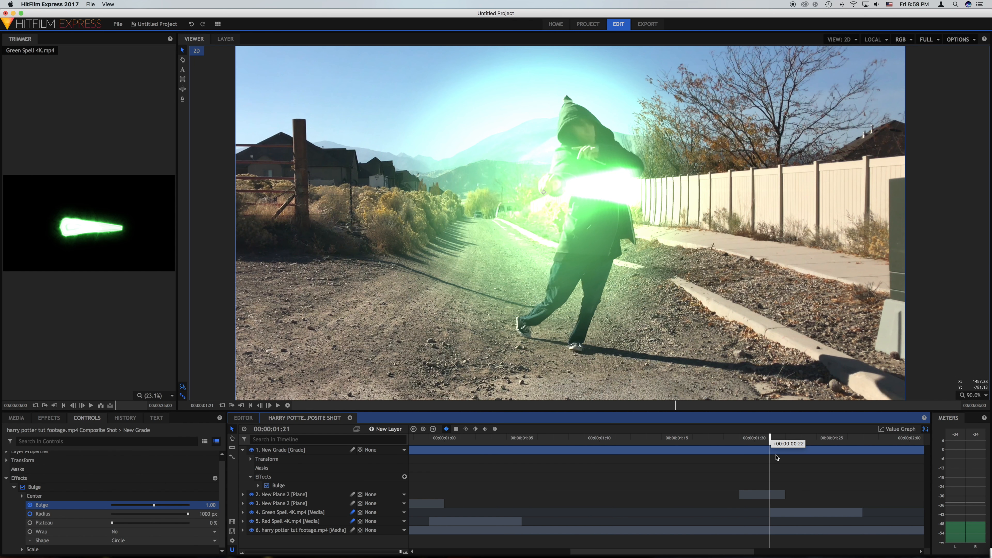
Step: Keyframe the Bulge effect's Radius at 600 px at 0:00:01:21
left_click(207, 515)
type("60")
key("Return")
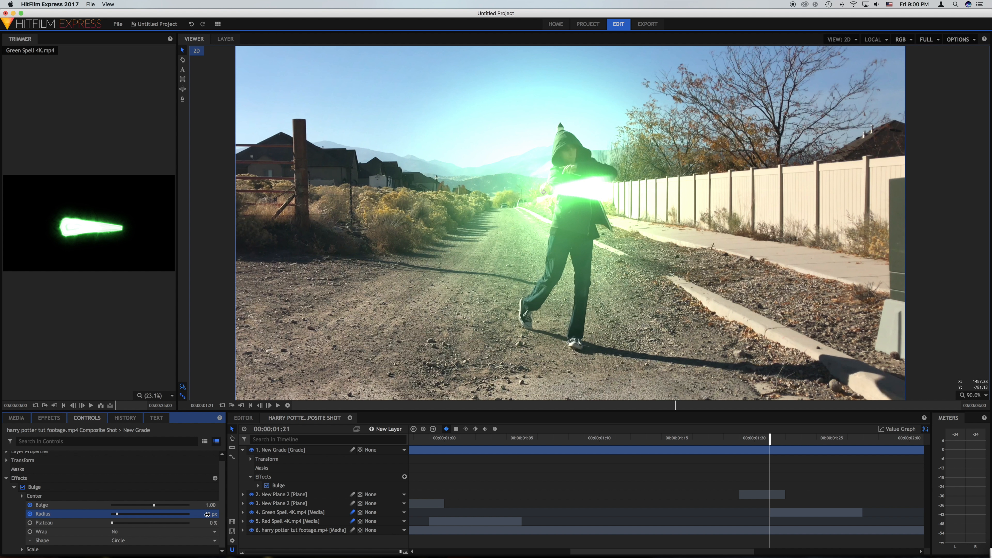
left_click(207, 514)
type("600")
key("Return")
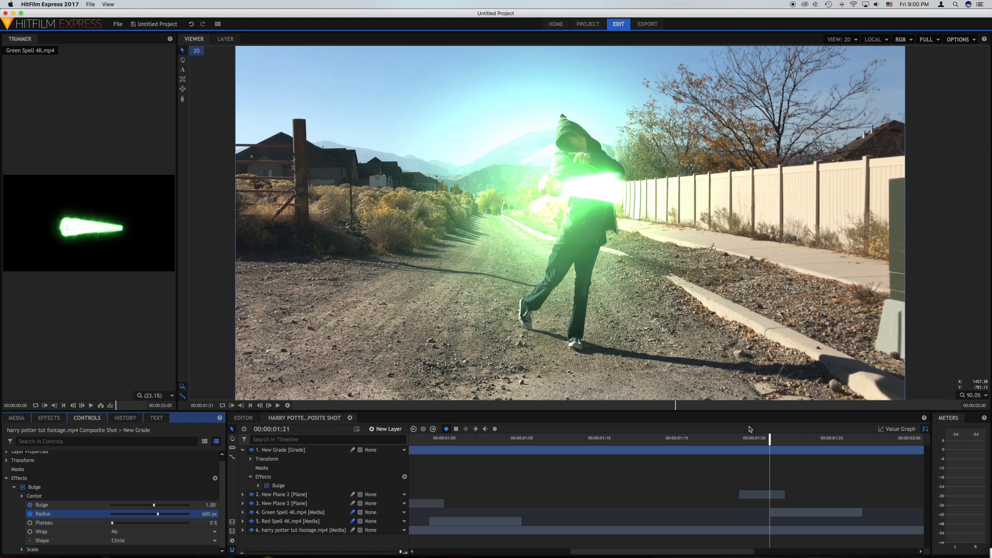
Step: At 0:00:01:26, keyframe the Bulge effect's Radius at 1000 px and its Bulge amount at 0
left_click_drag(771, 438, 848, 451)
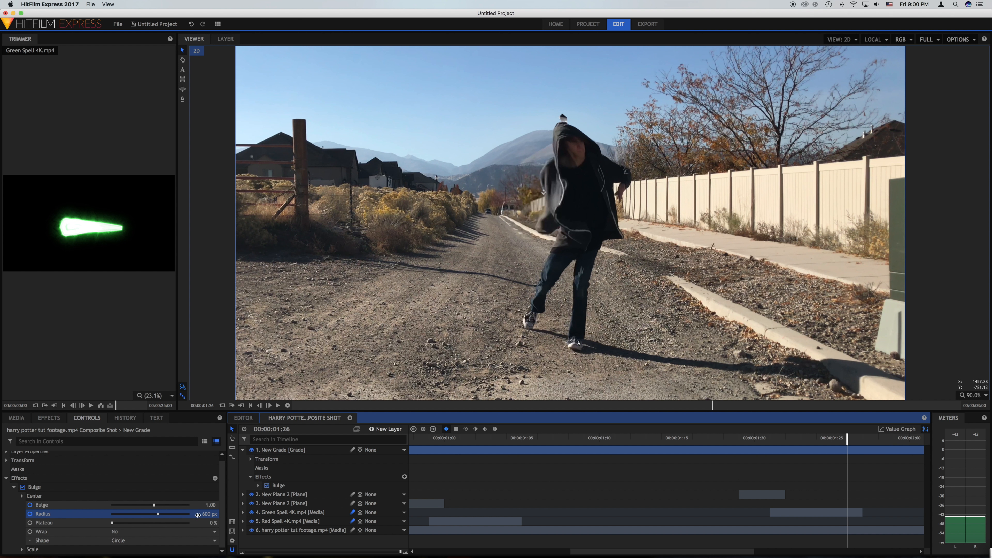
left_click_drag(158, 514, 328, 516)
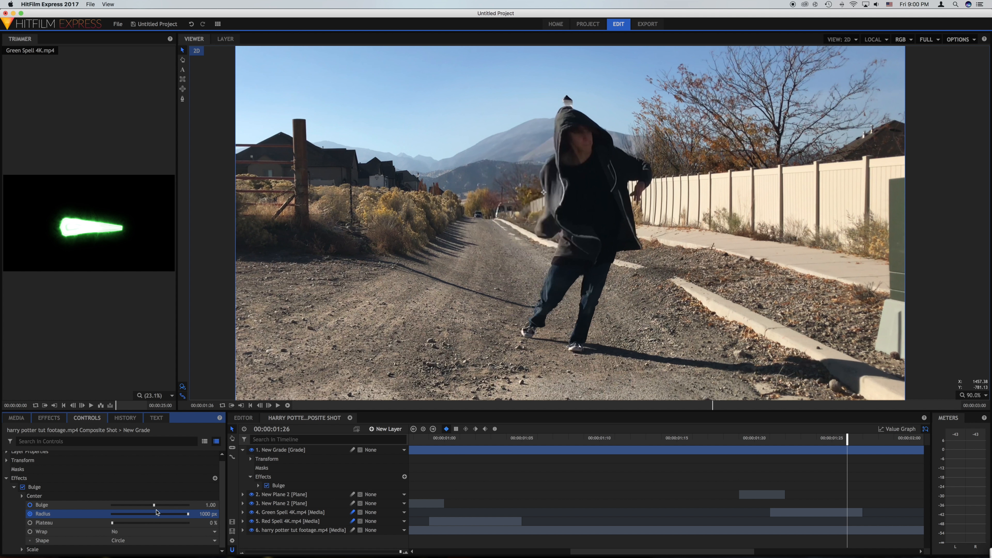
left_click_drag(154, 505, 39, 514)
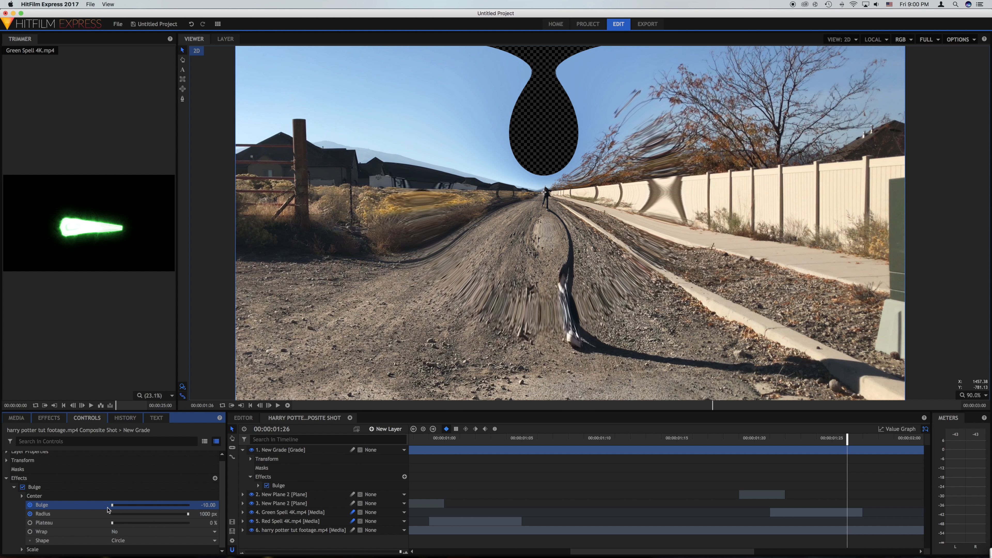
left_click(210, 505)
type("0")
key("Return")
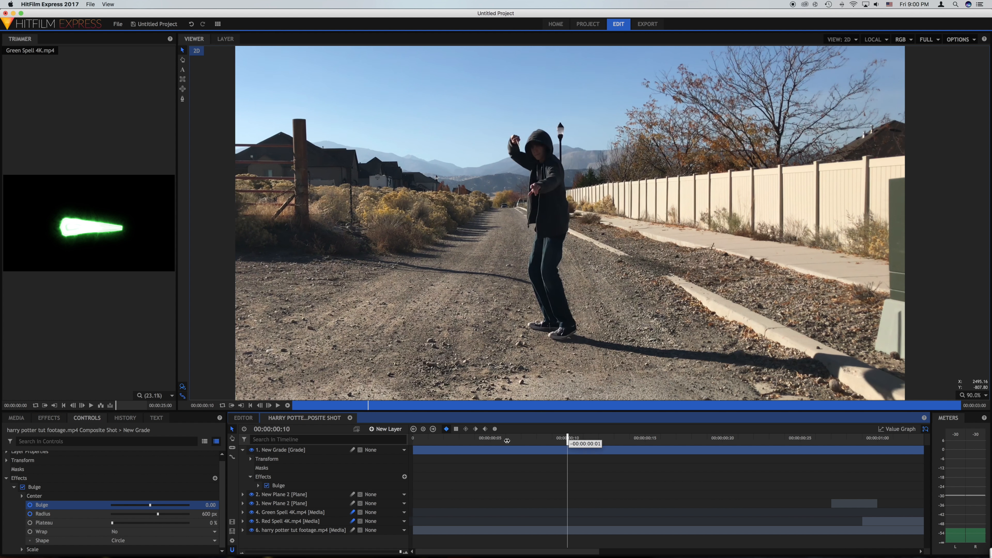
Step: Play the composite shot from the start to review the spell blasts and the shockwave distortion
left_click_drag(567, 439, 317, 432)
key("space")
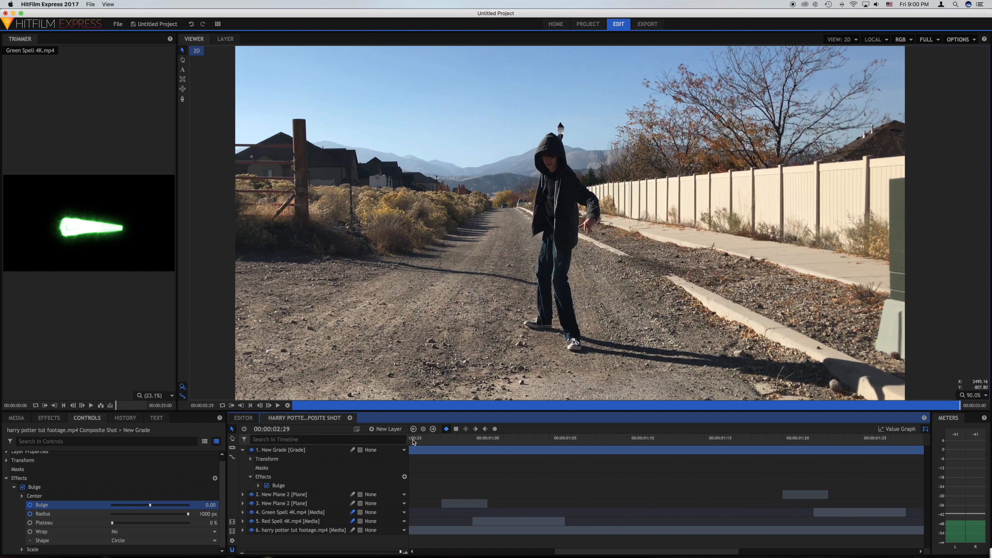
scroll(414, 442, "left", 5)
left_click(417, 441)
key("space")
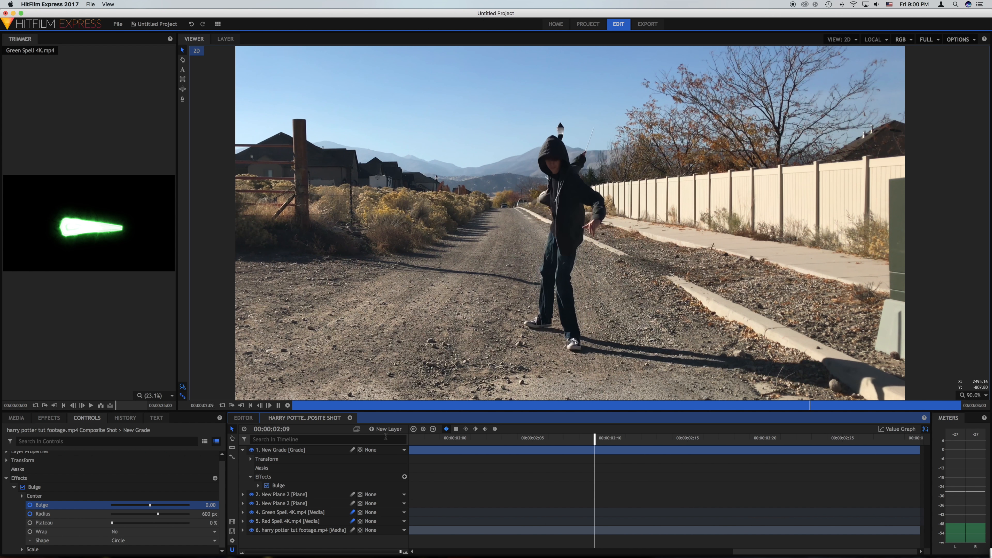
key("space")
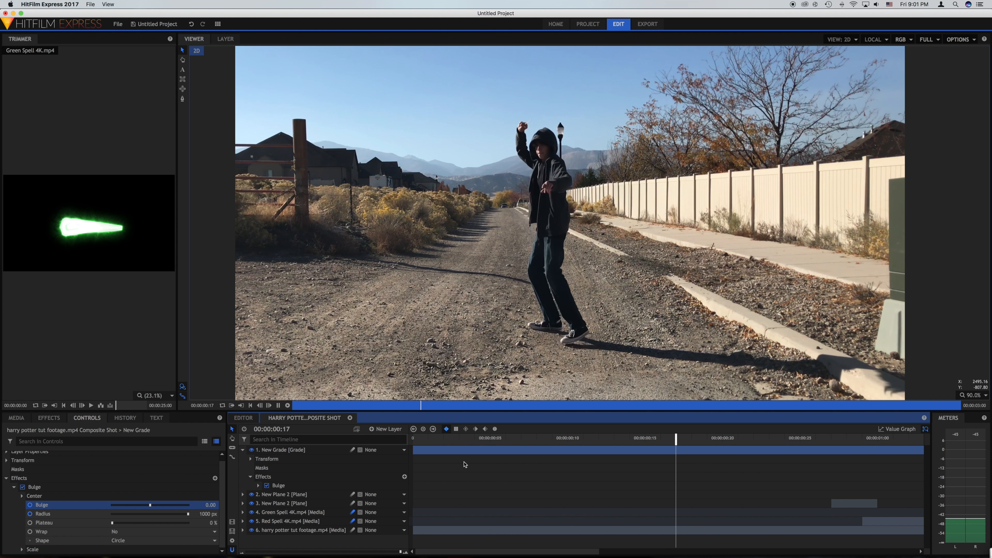
key("space")
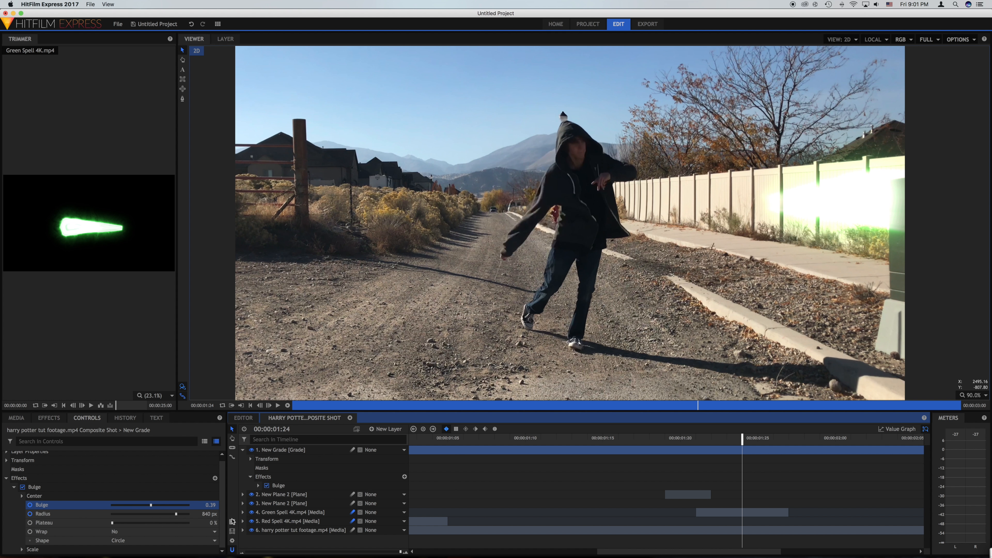
Step: Add the composite shot to the export queue and set its output file to "spell tut hitfilm" on the Desktop
key("super+m")
left_click(549, 307)
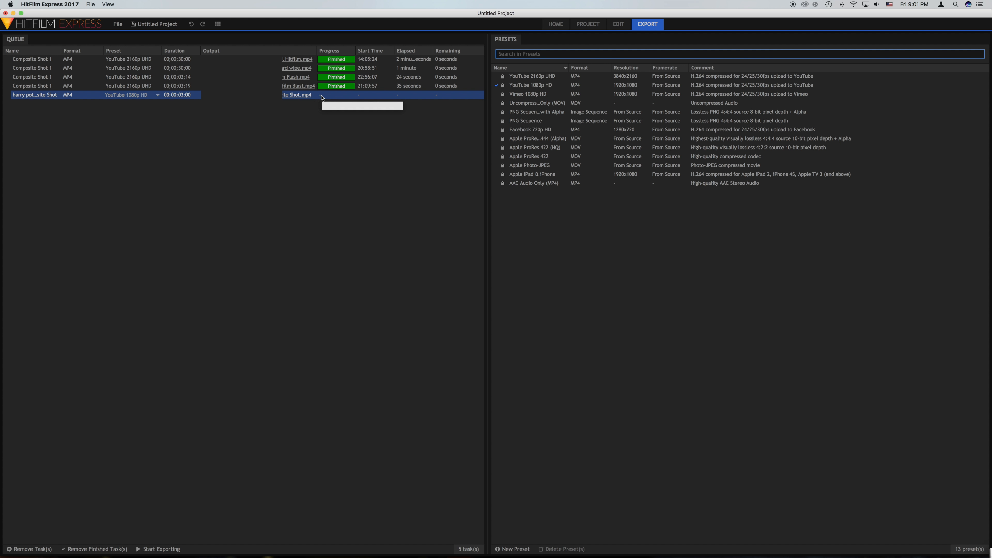
left_click(296, 95)
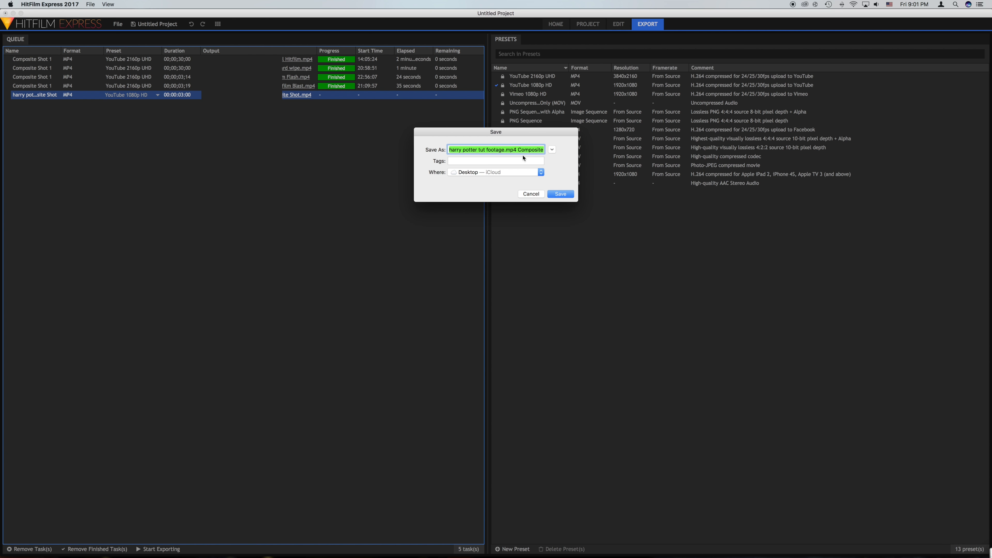
type("spell tut hitfilm")
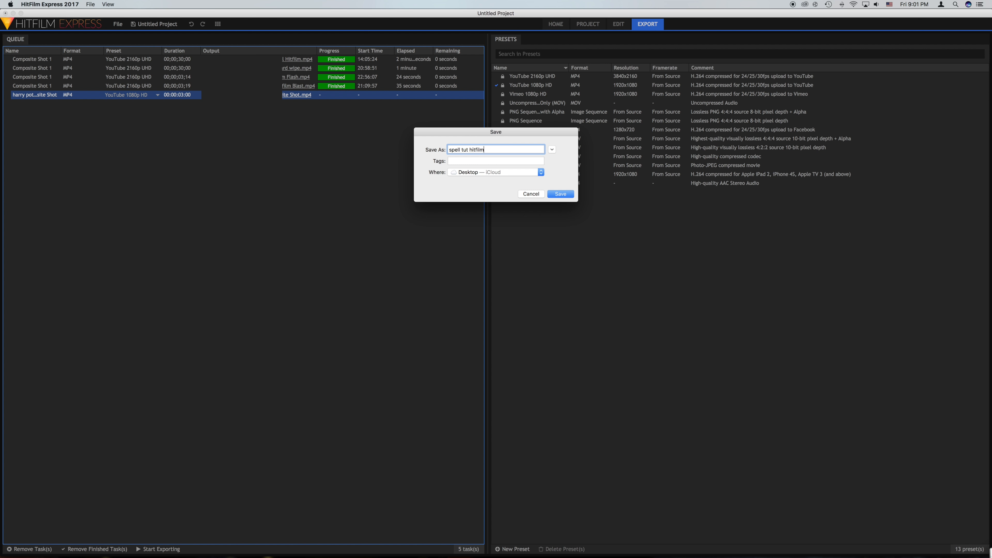
left_click(561, 195)
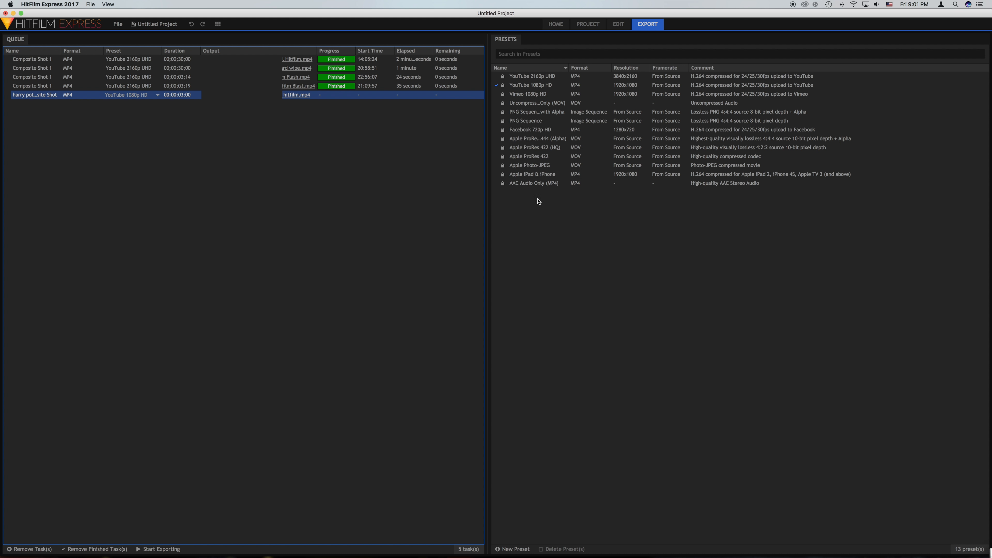
Step: Set the queued composite shot's preset to YouTube 2160p UHD and start the export
left_click(133, 95)
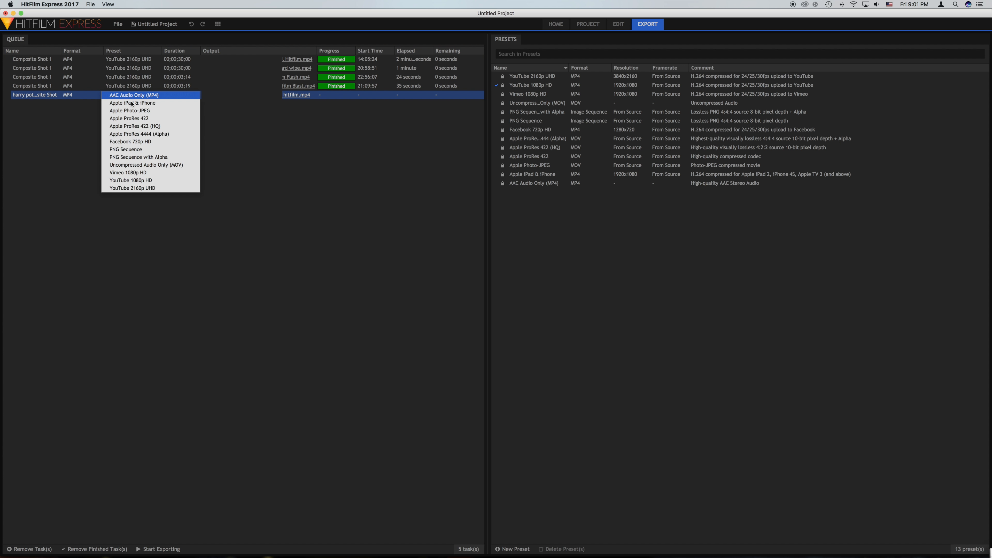
left_click(133, 189)
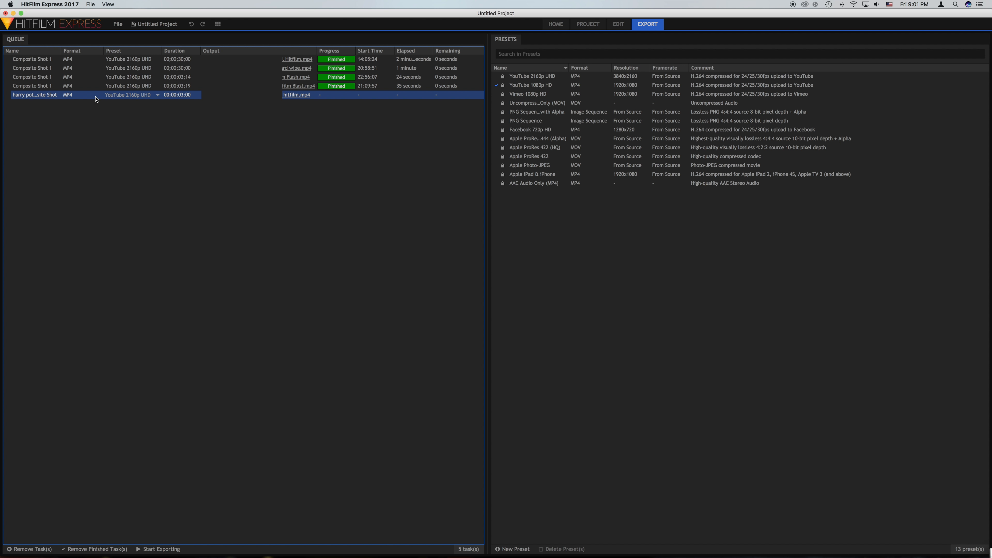
left_click(140, 549)
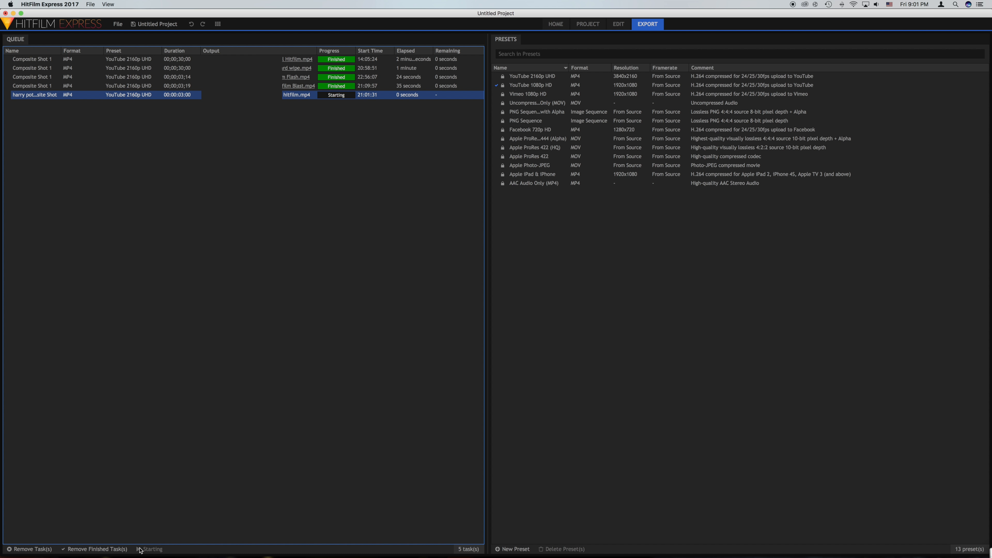